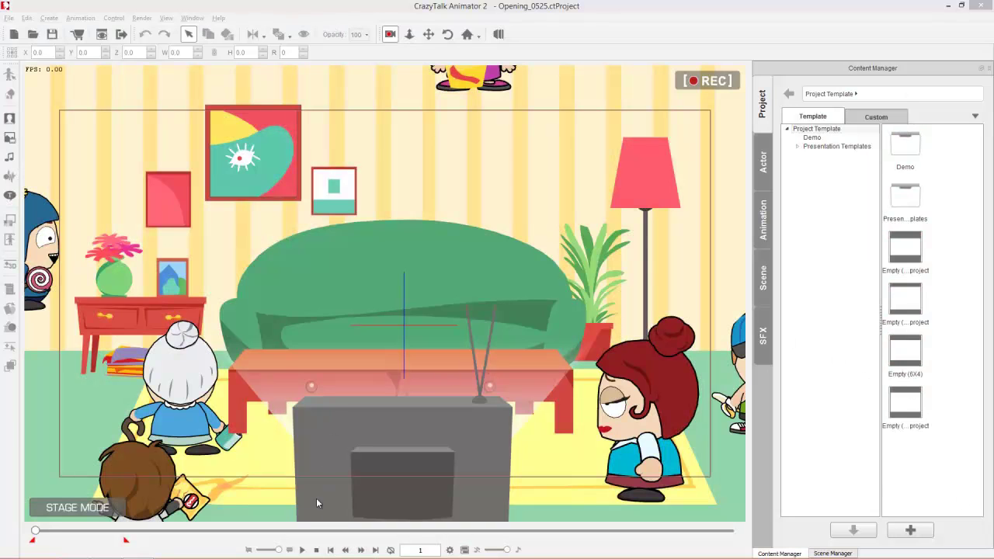
Play the animation of the Opening_0525 project.
left_click(303, 548)
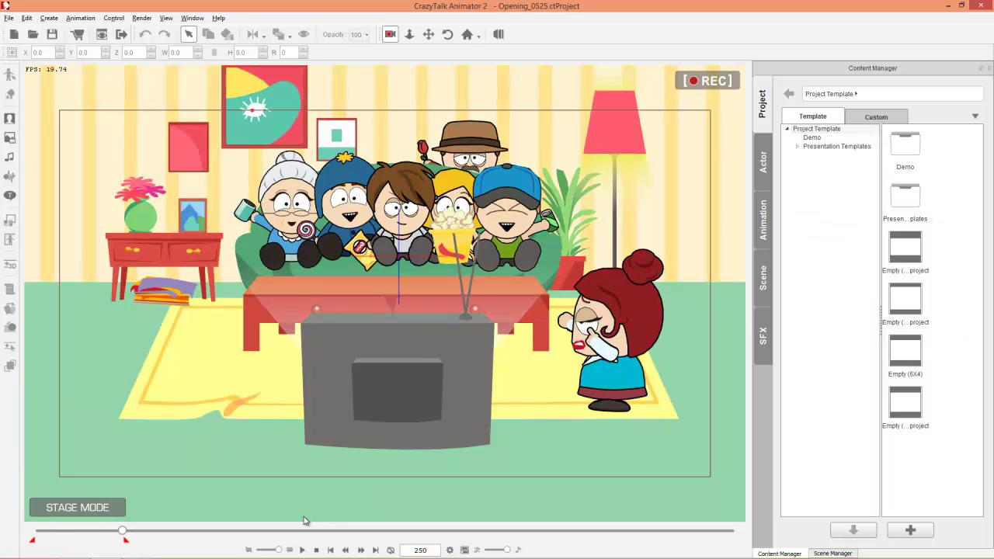
Switch to the browser, examine the Buddy's World pack page from Buddy Build through Buddy Templates, and close it to return to CrazyTalk Animator.
key("alt+Tab")
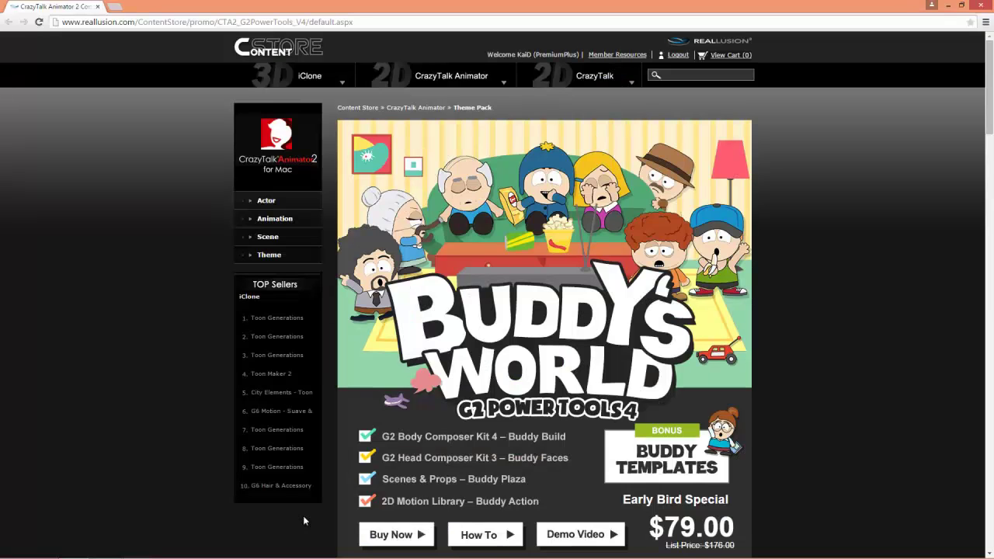
scroll(533, 378, "down", 4)
scroll(710, 296, "up", 3)
scroll(699, 295, "down", 5)
scroll(680, 308, "down", 1)
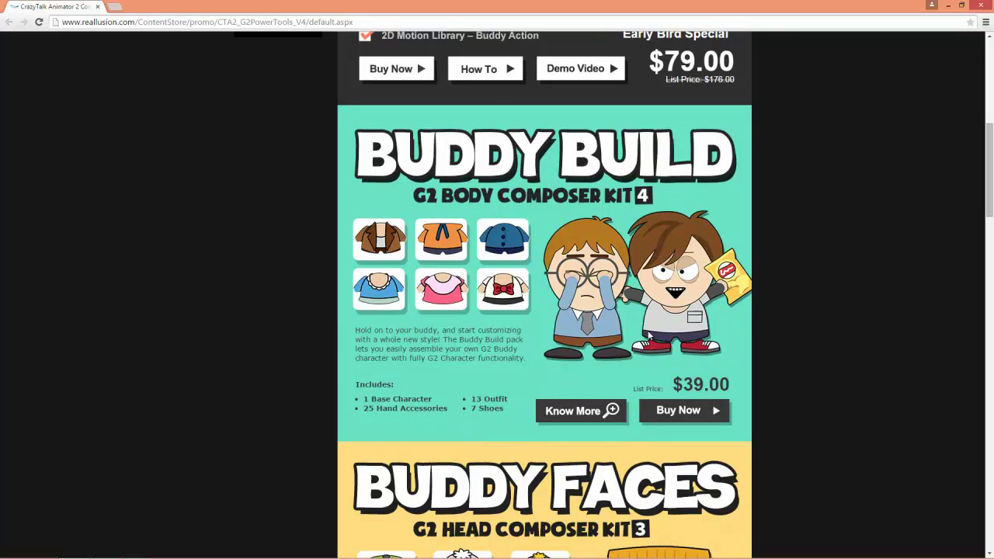
scroll(650, 335, "down", 4)
scroll(654, 342, "down", 2)
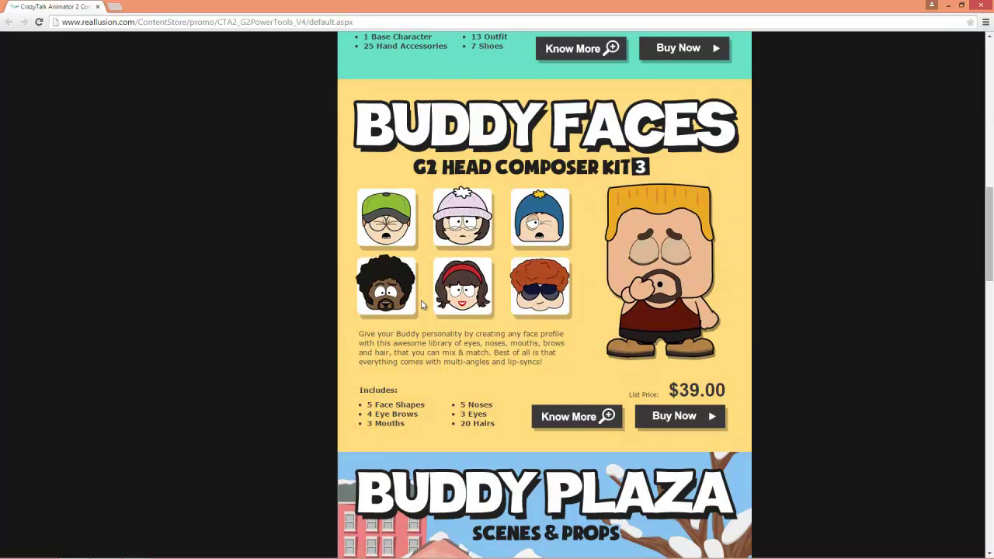
scroll(797, 300, "down", 5)
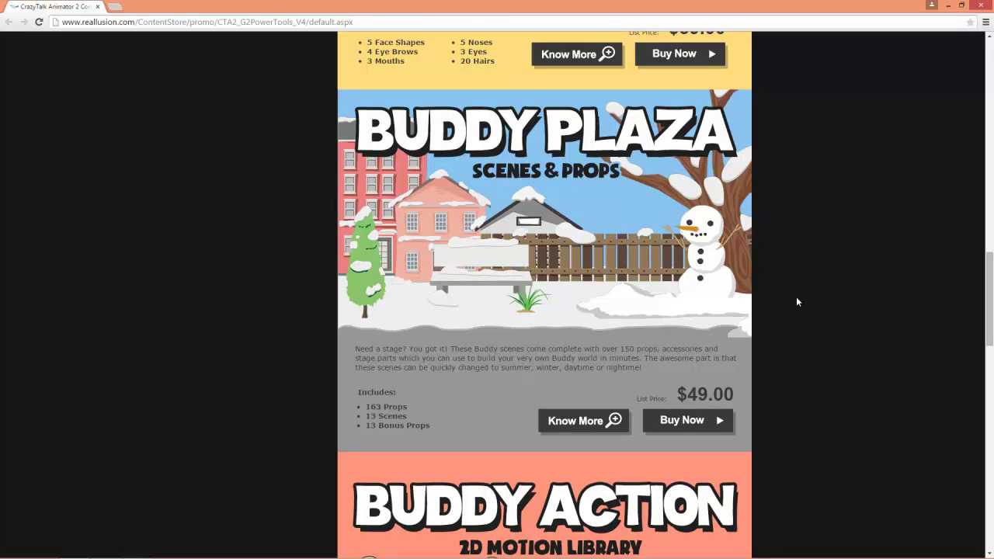
scroll(806, 301, "down", 4)
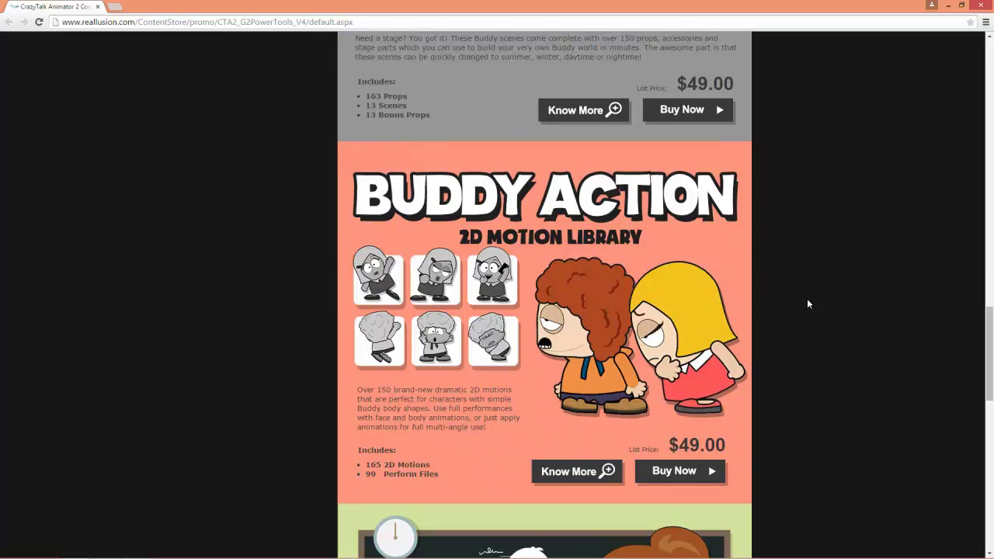
scroll(807, 299, "down", 1)
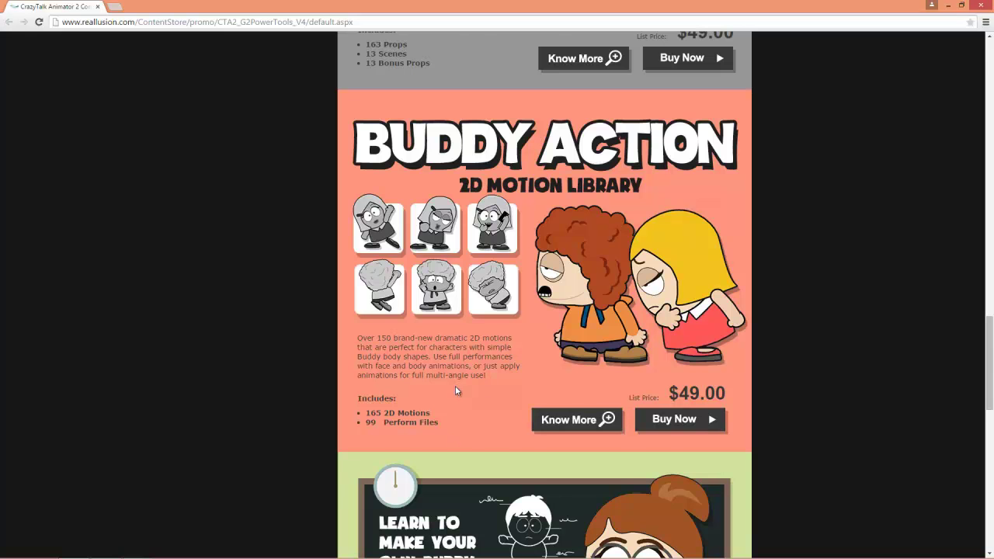
scroll(458, 390, "down", 3)
scroll(466, 386, "down", 1)
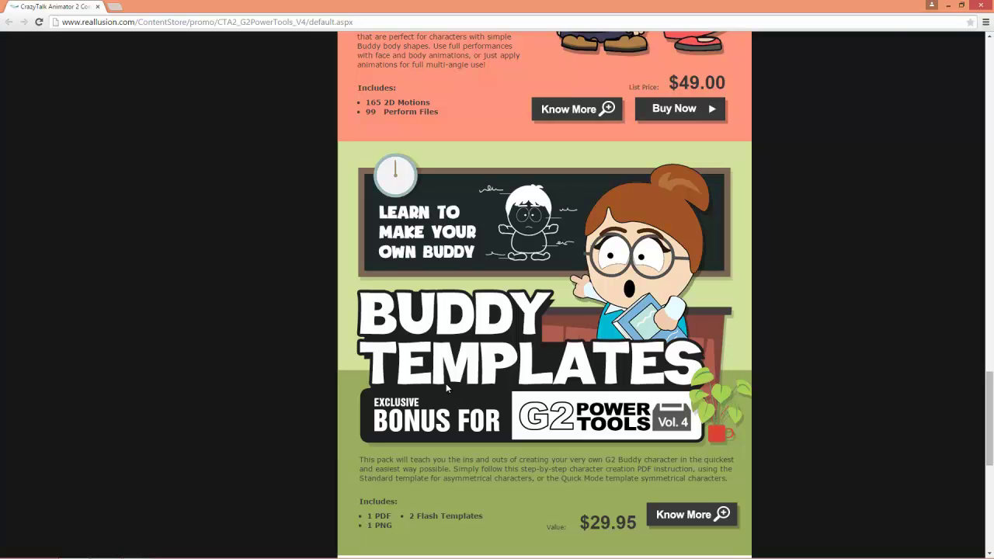
left_click(976, 8)
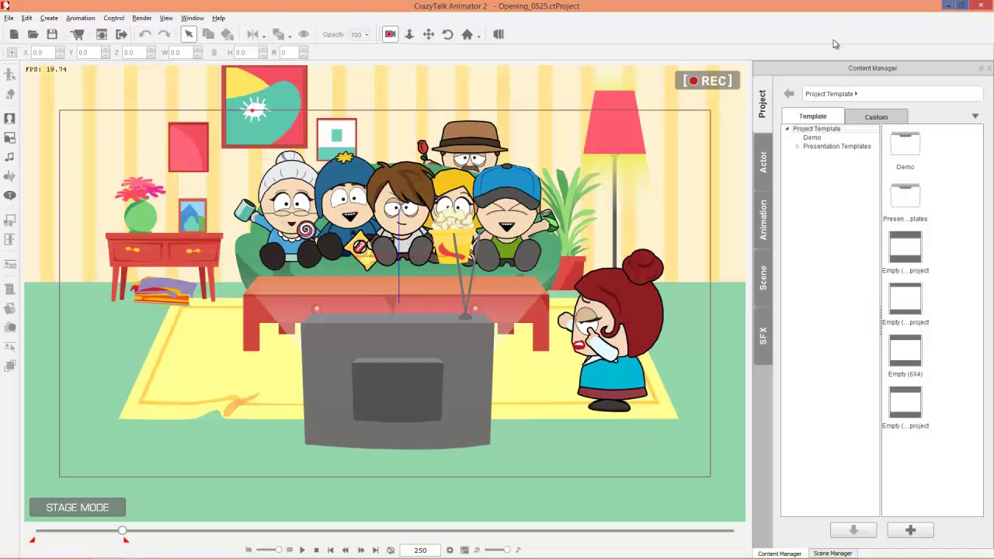
Start a new project and load the Bedroom scene from the Buddy Plaza scene templates.
left_click(13, 35)
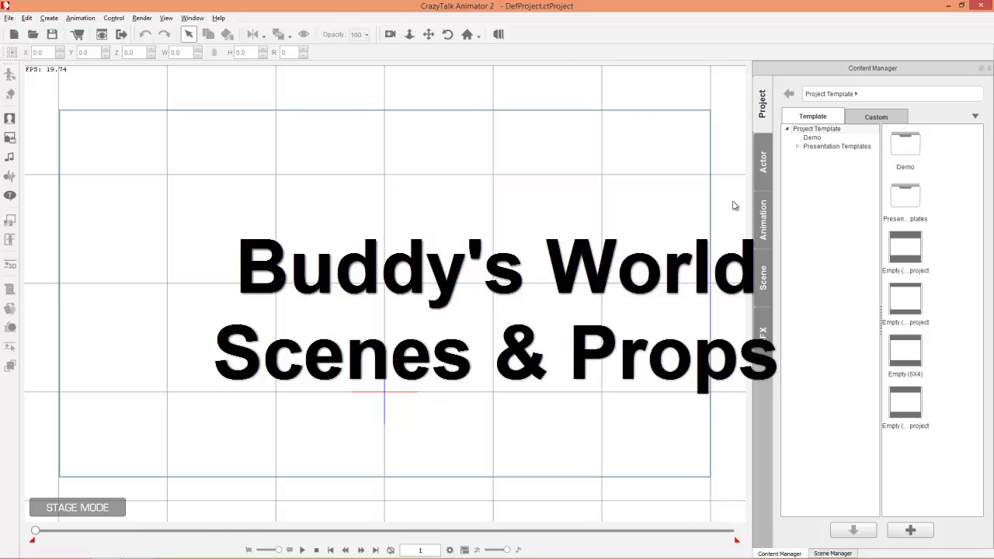
left_click(762, 278)
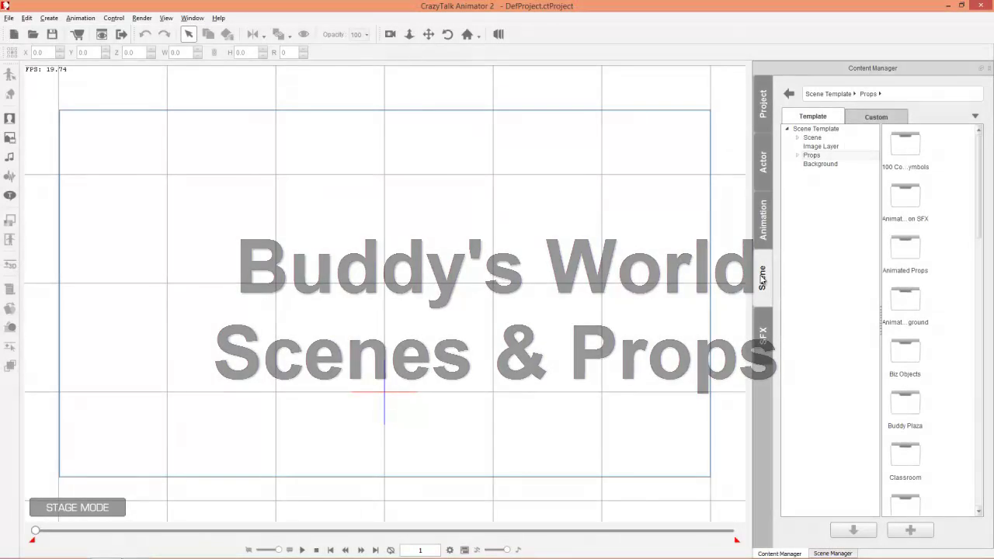
left_click(812, 138)
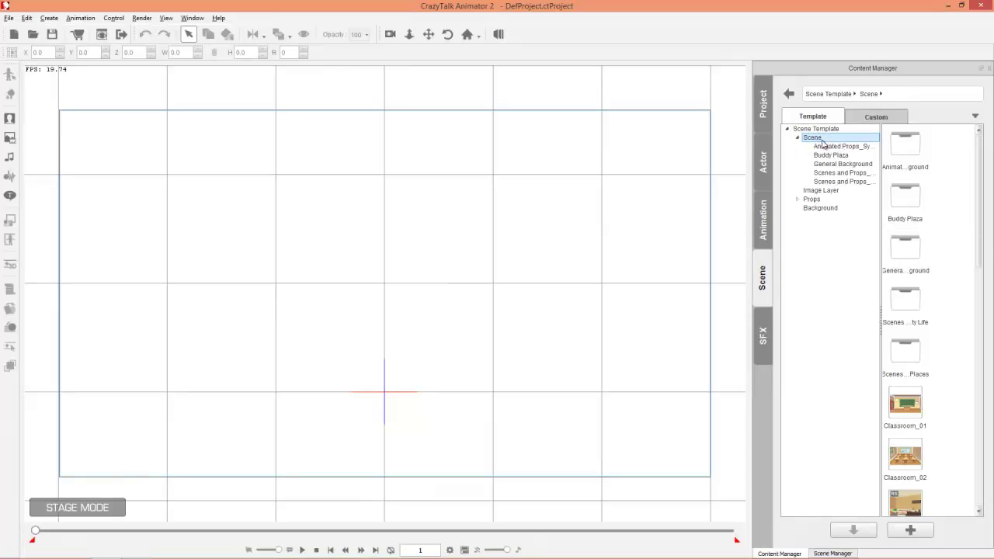
left_click(835, 157)
double_click(916, 149)
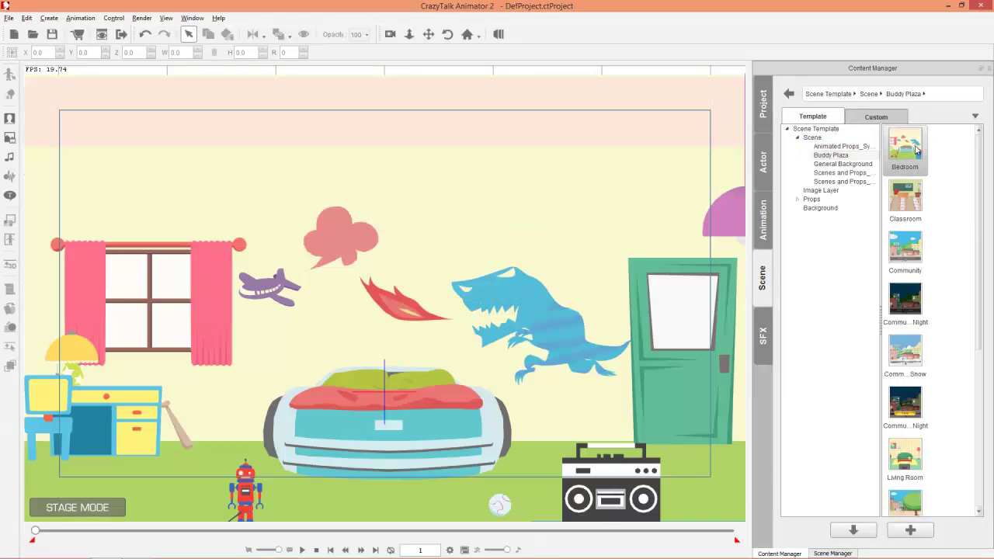
Load the Buddy Plaza Classroom, daytime Community, night Community and snowy Community scenes one after another.
double_click(918, 206)
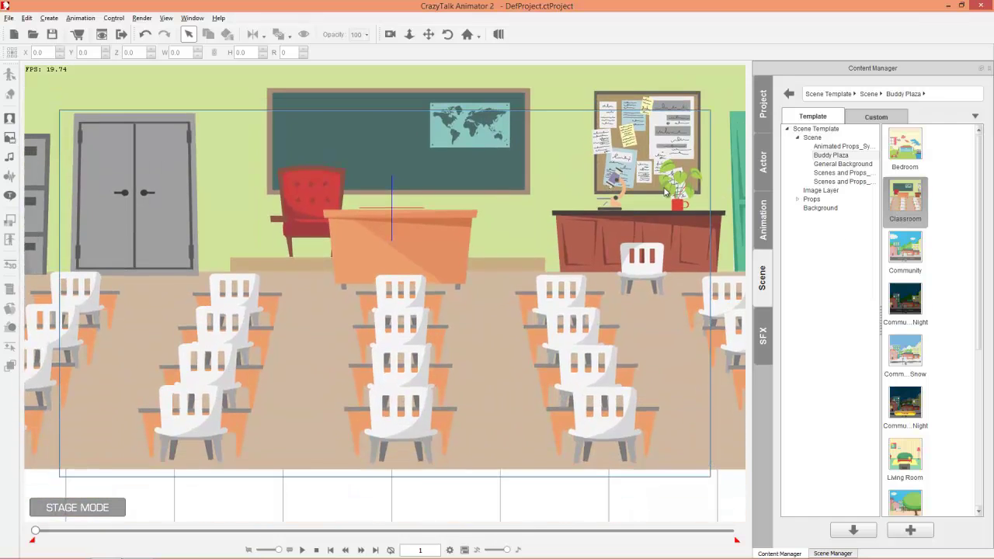
double_click(898, 259)
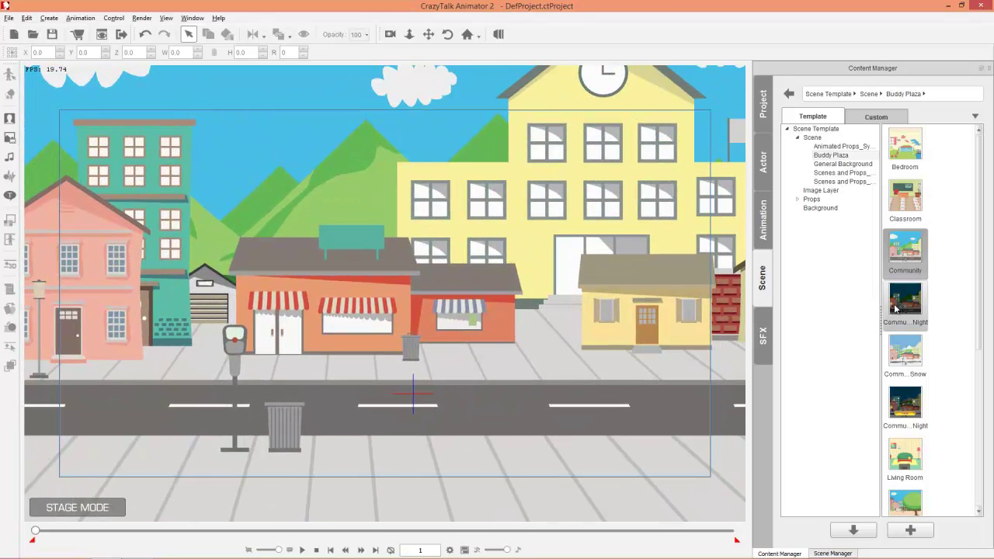
double_click(895, 309)
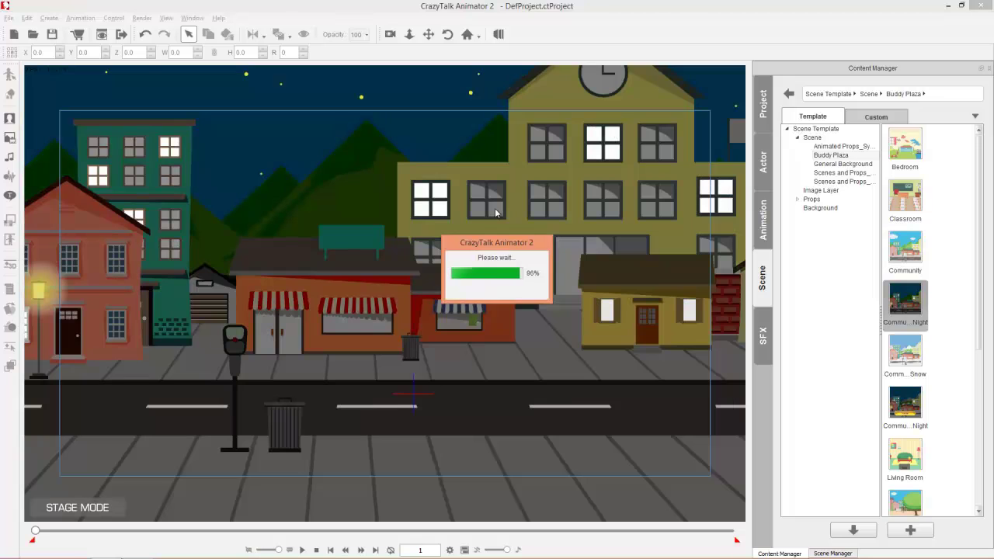
double_click(903, 356)
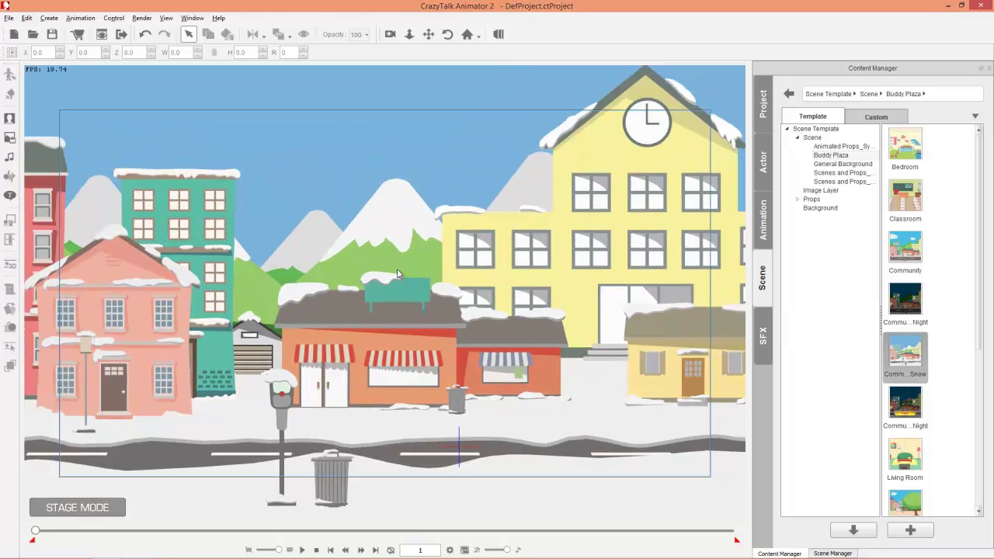
Load the Buddy Plaza Living Room, Restaurant and School Hallway scenes one after another.
scroll(909, 295, "down", 3)
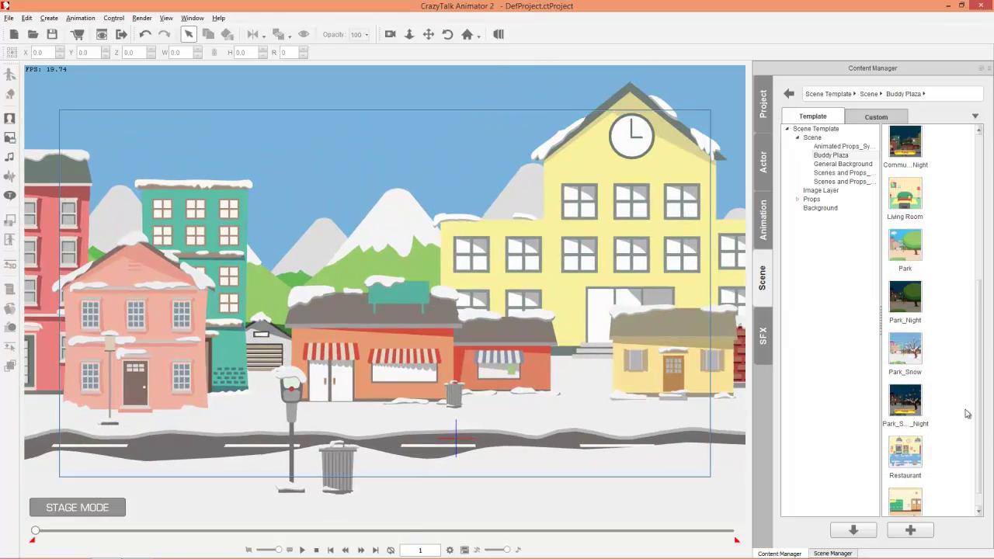
double_click(904, 197)
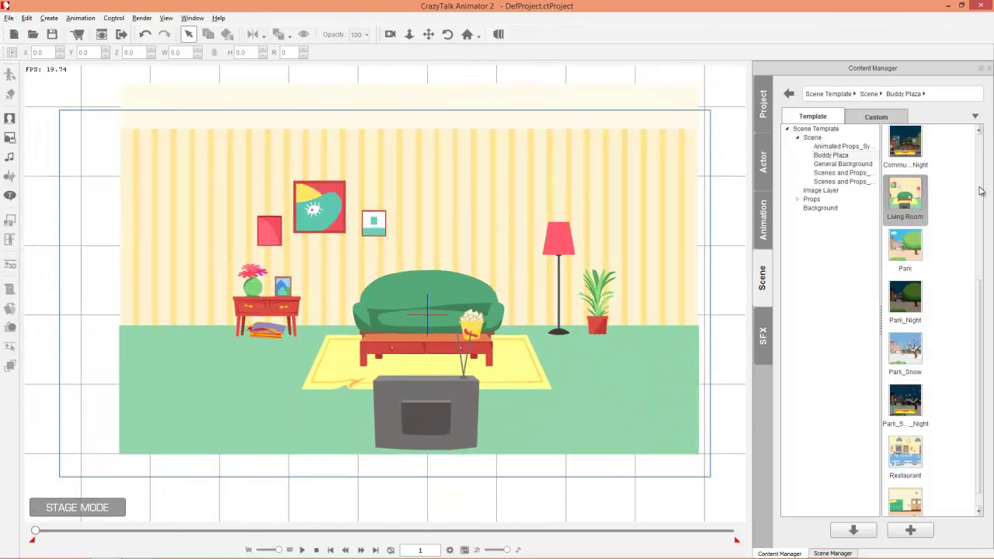
scroll(987, 298, "down", 1)
double_click(902, 437)
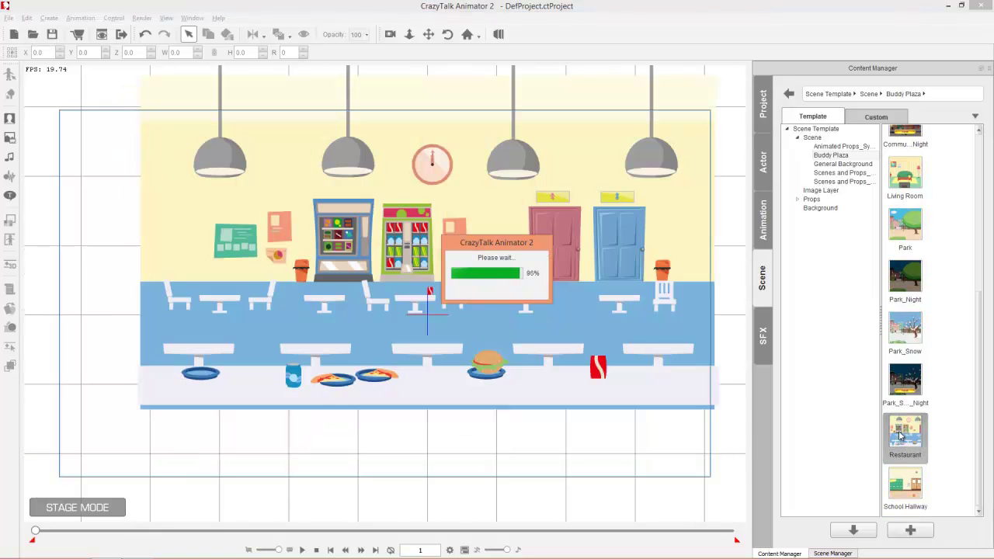
scroll(497, 324, "up", 4)
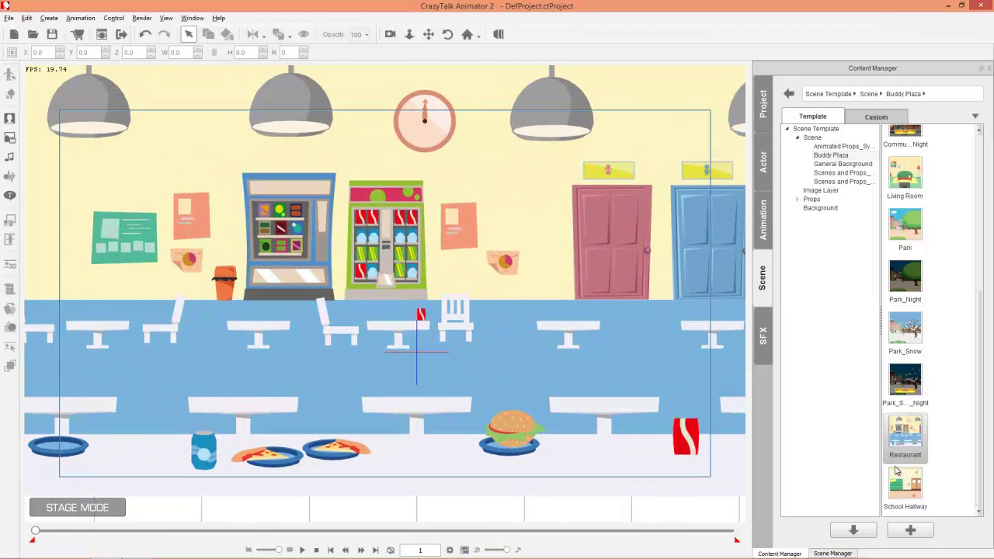
double_click(912, 483)
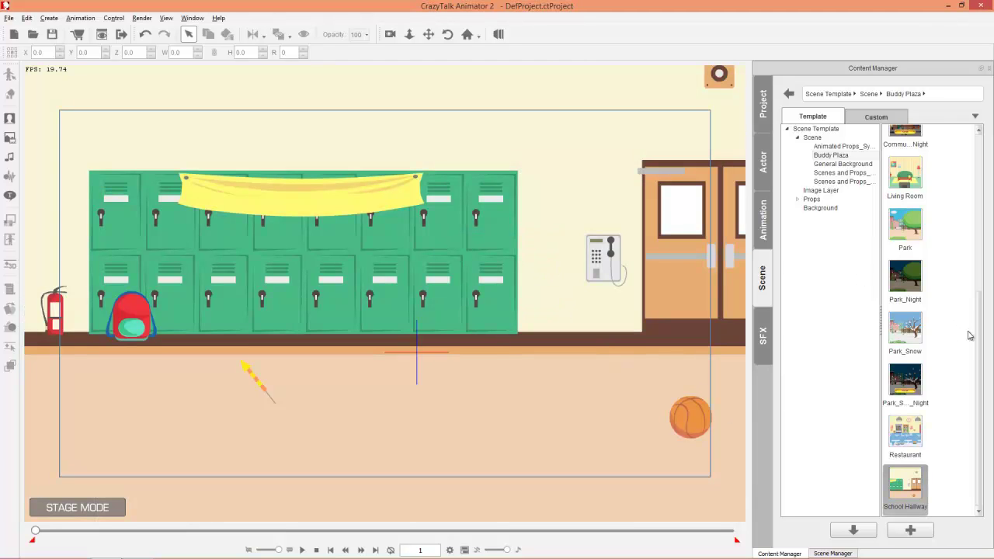
Load the daytime Community scene from the Buddy Plaza templates.
scroll(981, 335, "up", 4)
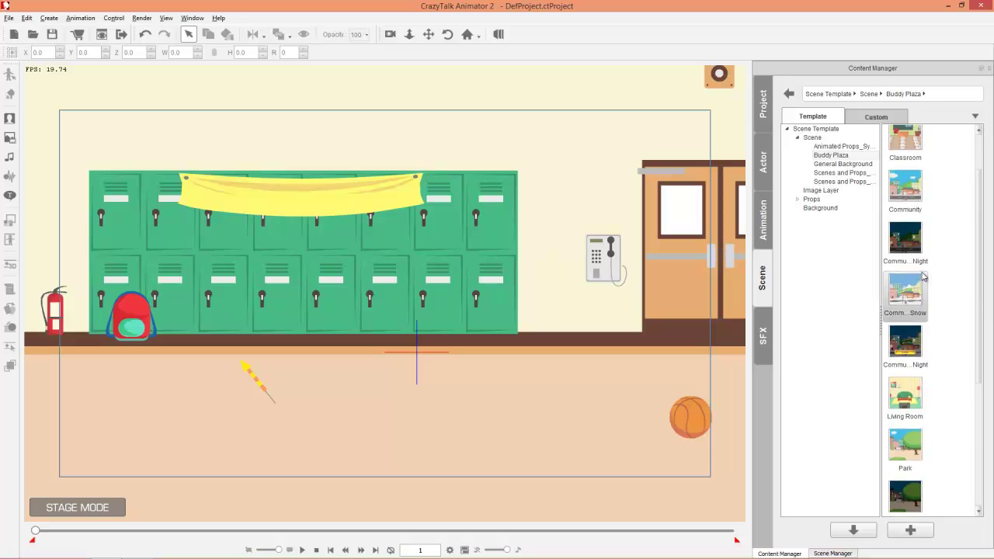
double_click(907, 185)
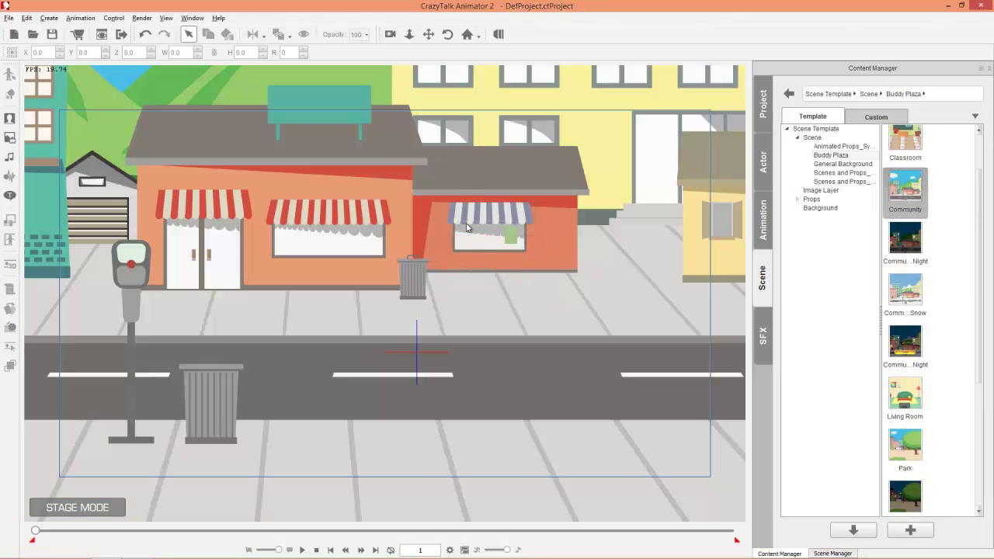
scroll(466, 222, "down", 3)
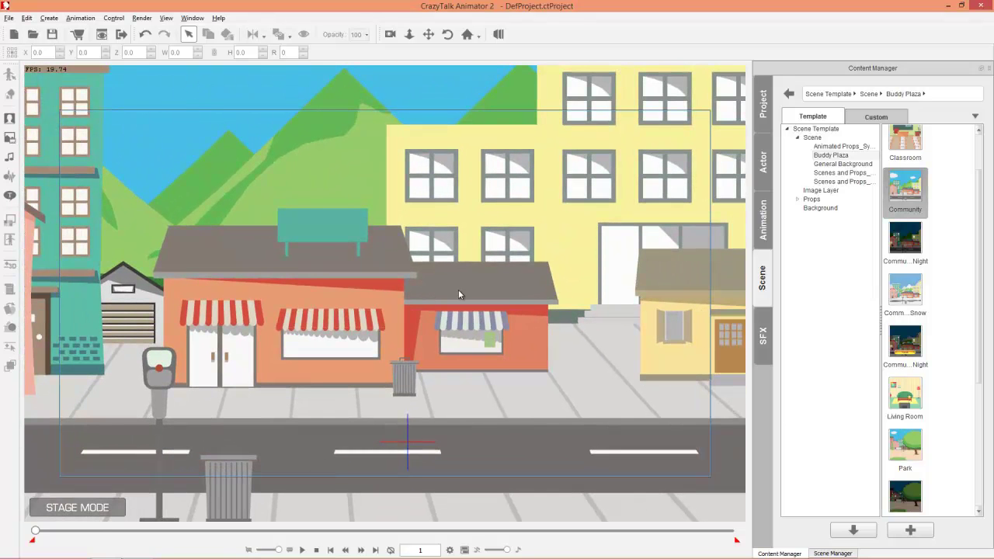
scroll(505, 215, "down", 2)
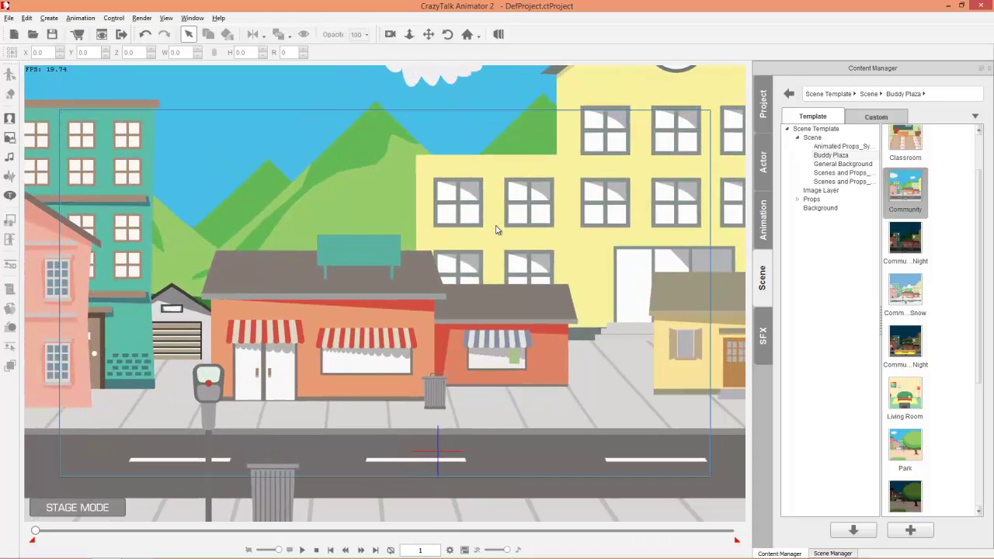
Select all items of the Community scene and try the Retro, Neon and Pop Art render styles on them.
left_click(837, 554)
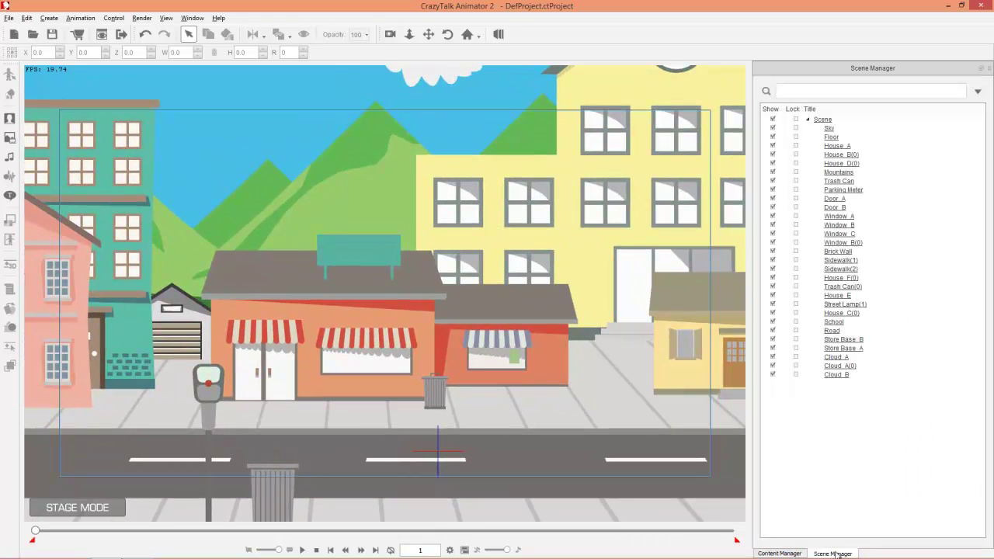
left_click(823, 120)
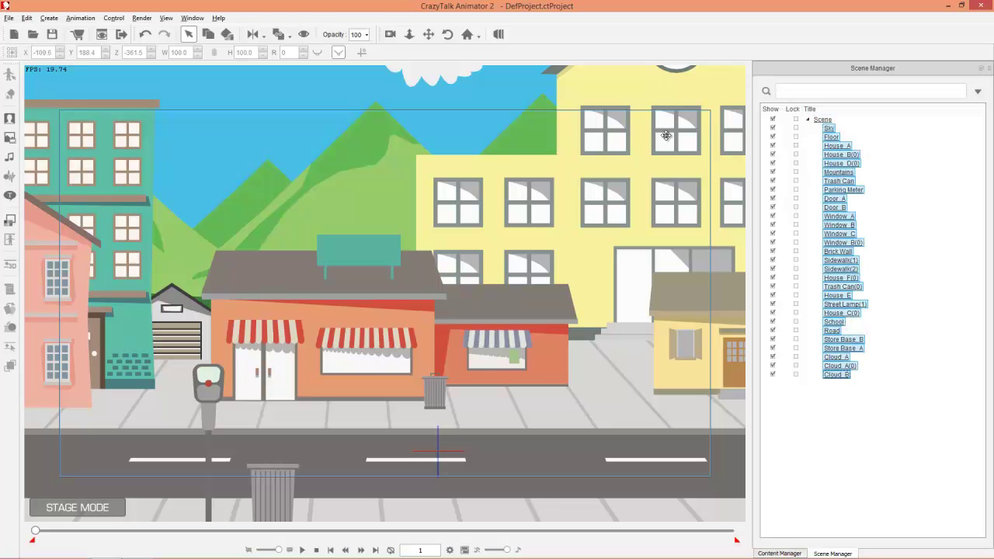
left_click(10, 222)
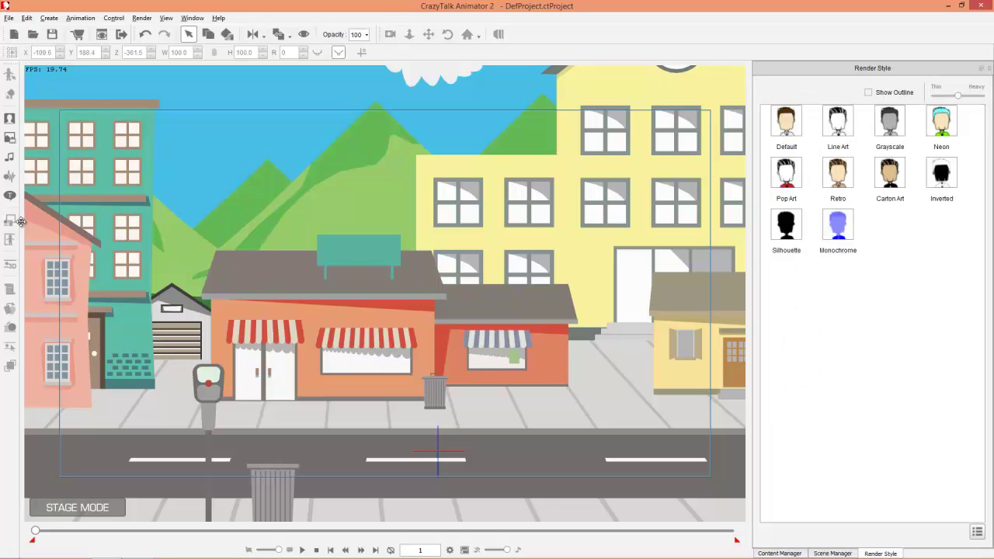
left_click(838, 176)
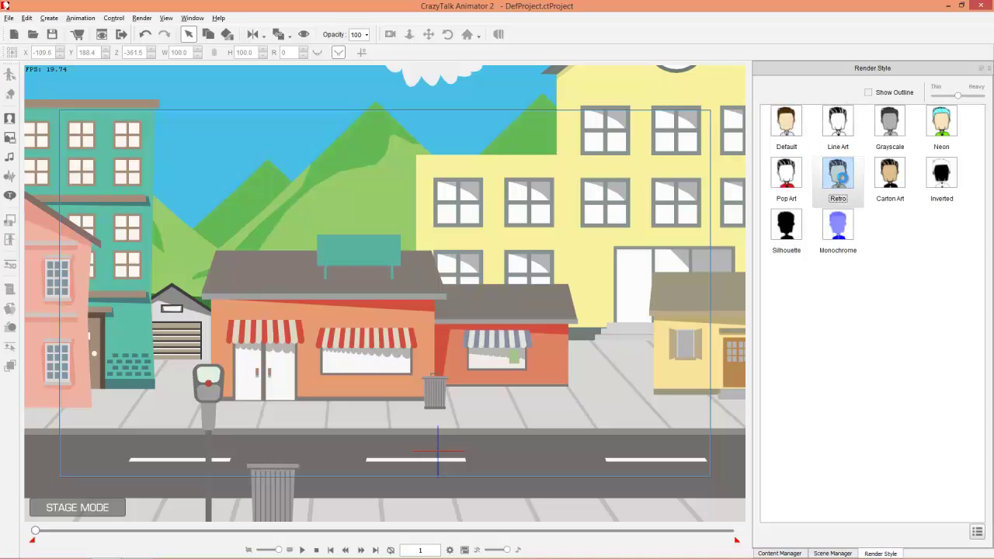
left_click(949, 123)
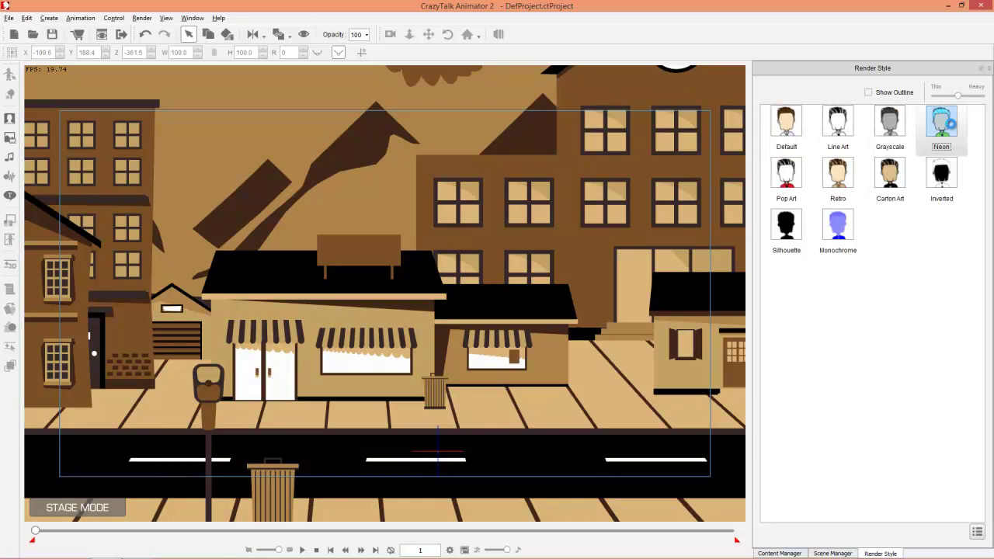
left_click(789, 180)
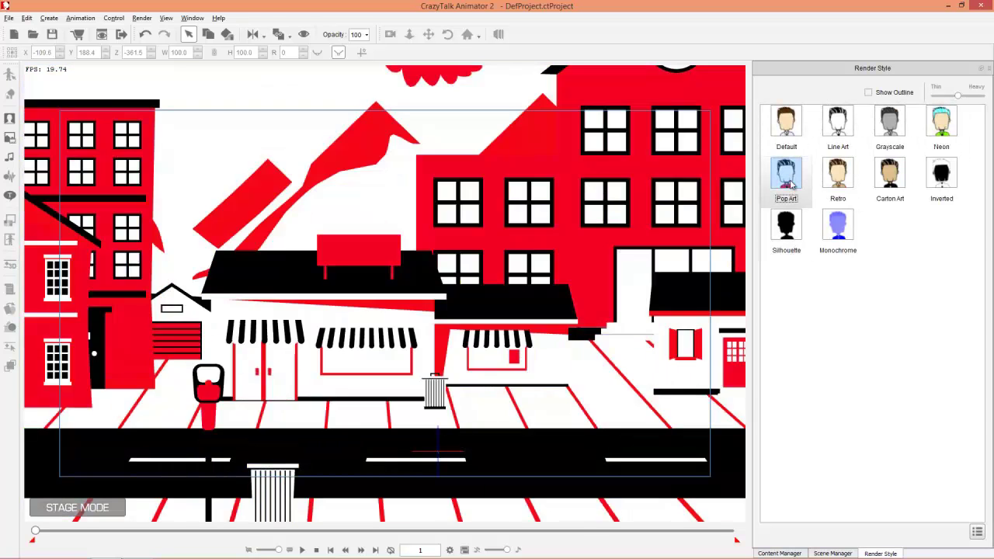
Restore the Default render style on the whole scene and return to the Buddy Plaza scene templates.
left_click(787, 129)
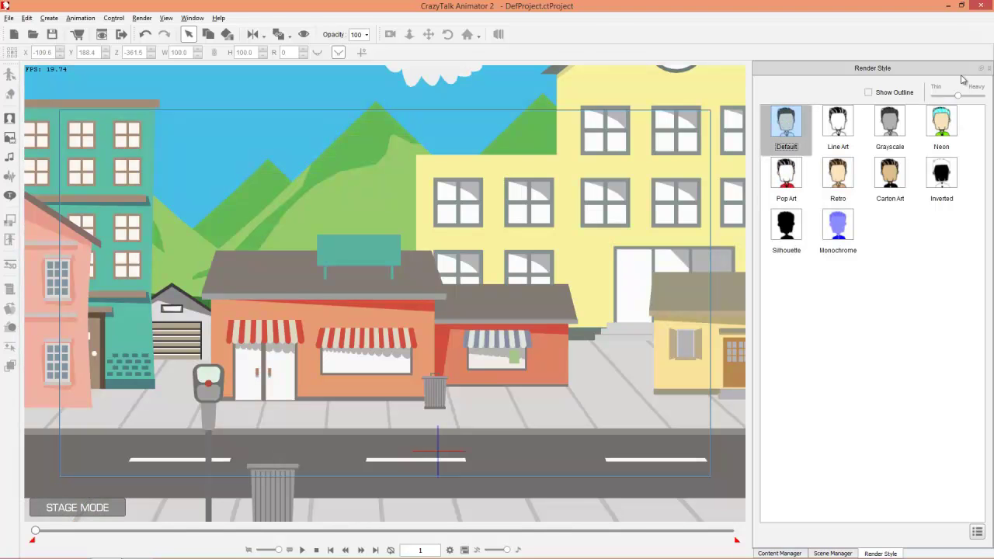
left_click(988, 70)
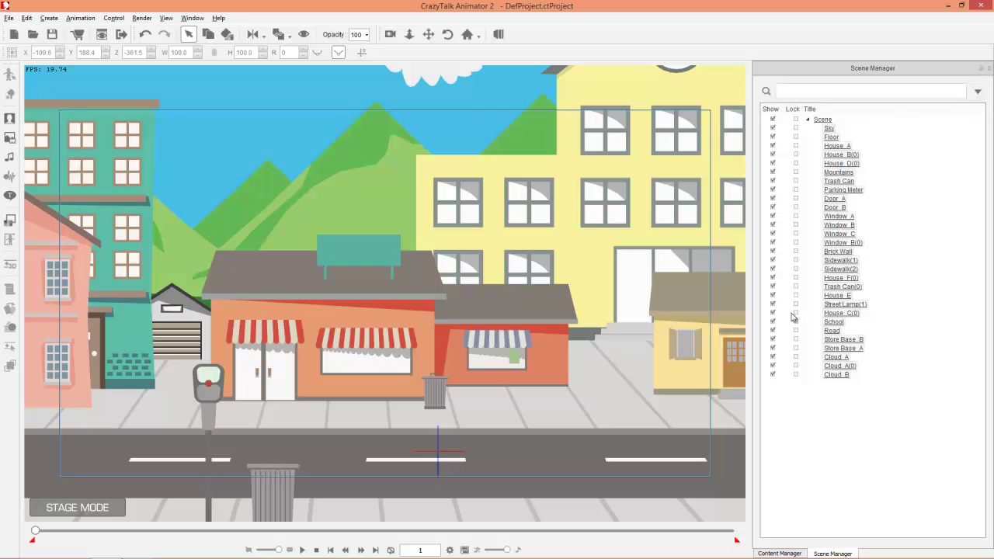
left_click(779, 553)
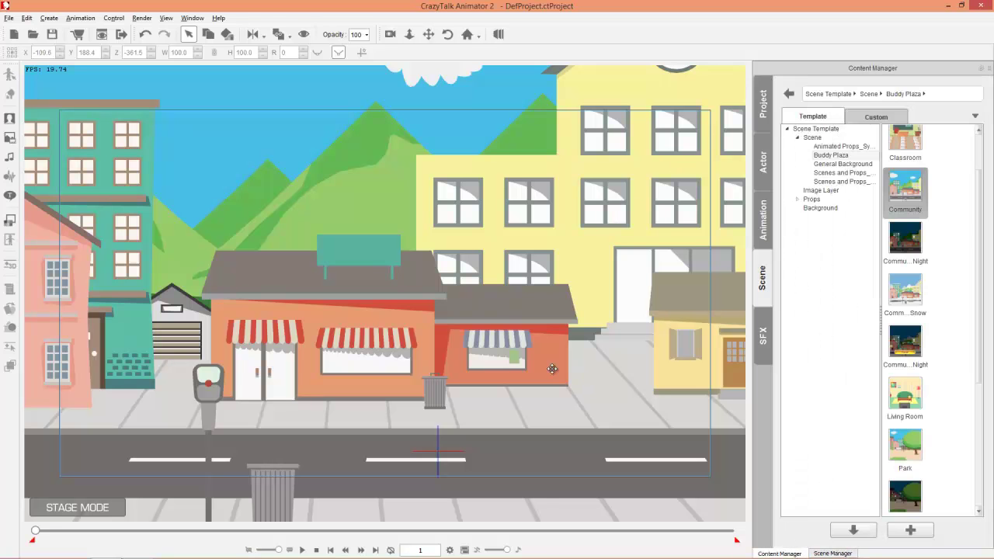
Browse the Buddy Plaza prop categories from Bedroom and Bonus Props through to Restaurant and School Hallway.
left_click(812, 199)
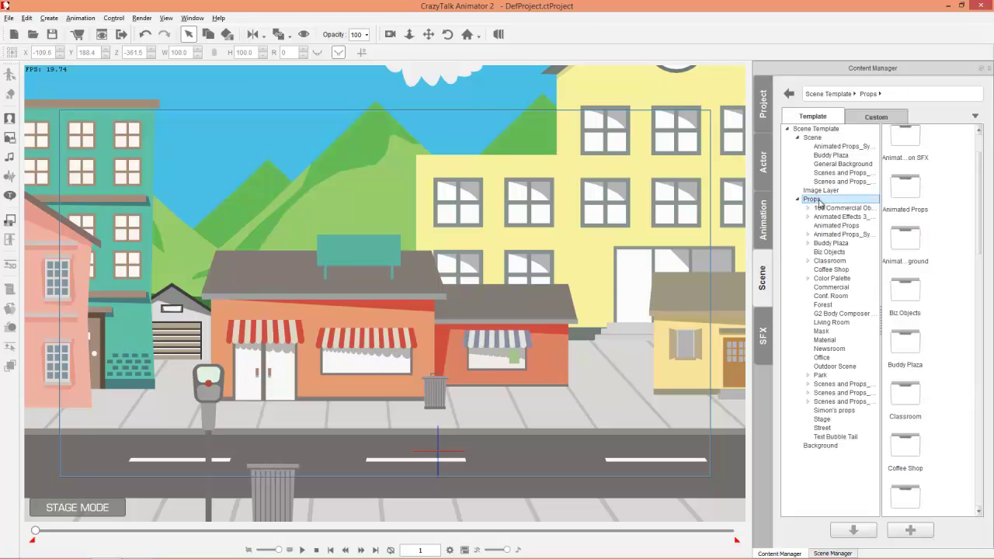
left_click(833, 243)
left_click(838, 253)
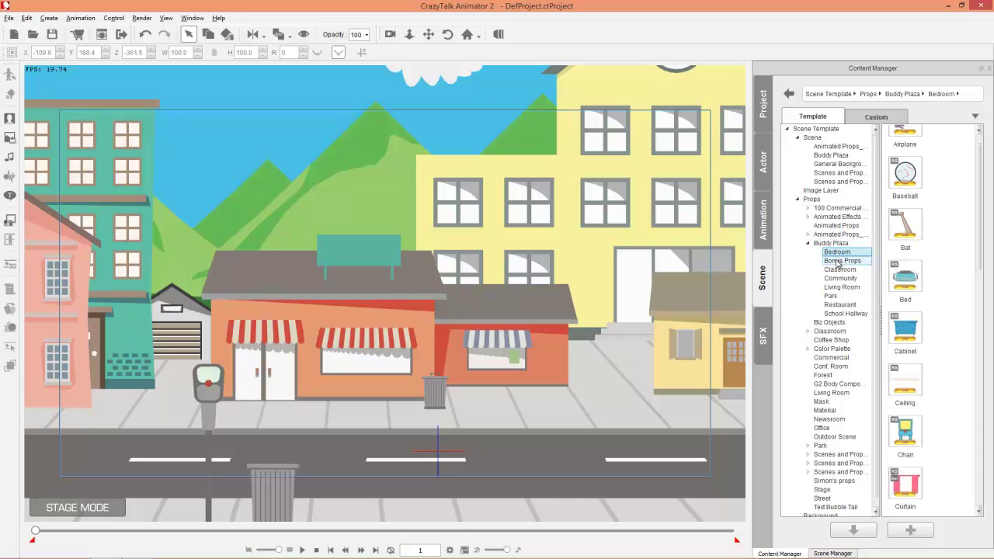
left_click(839, 261)
left_click(837, 271)
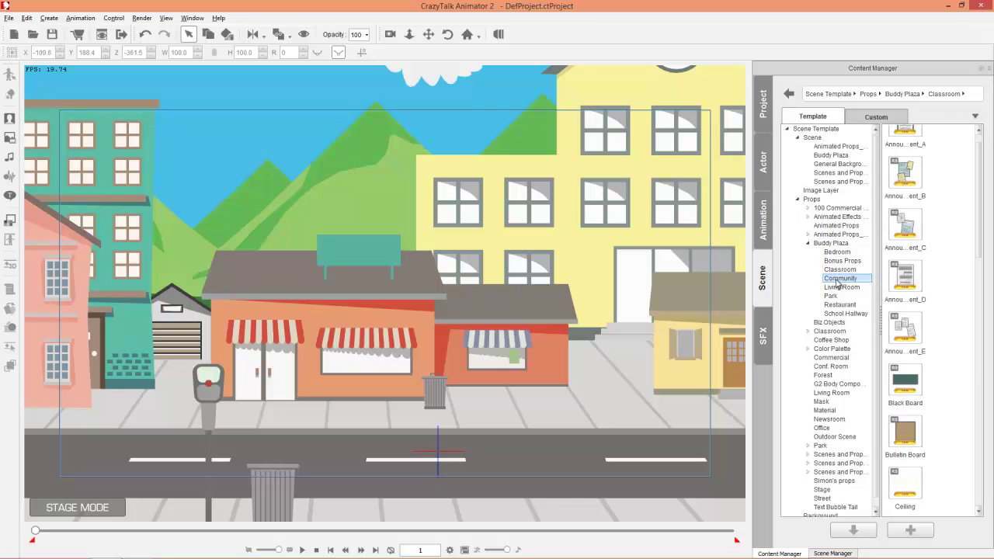
left_click(840, 278)
left_click(842, 287)
left_click(831, 296)
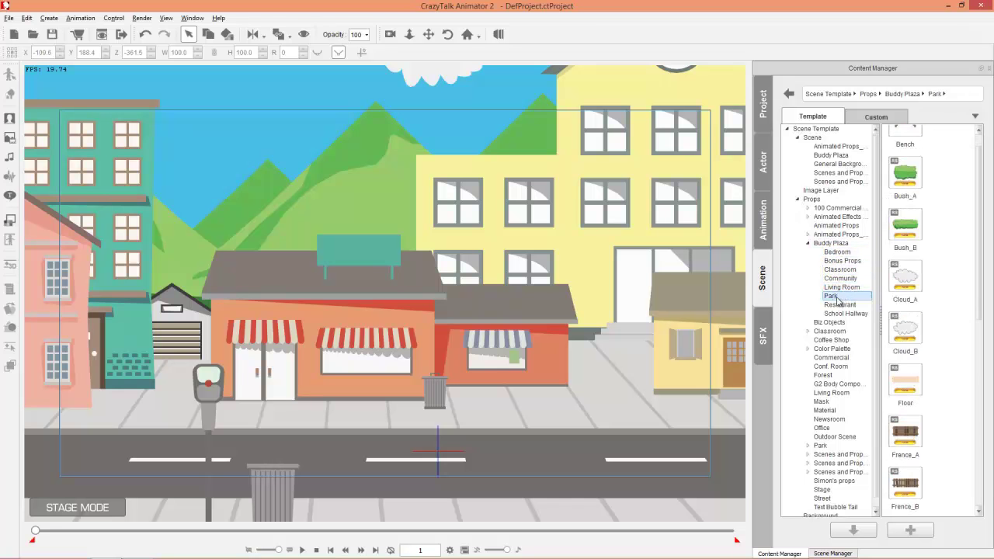
left_click(838, 305)
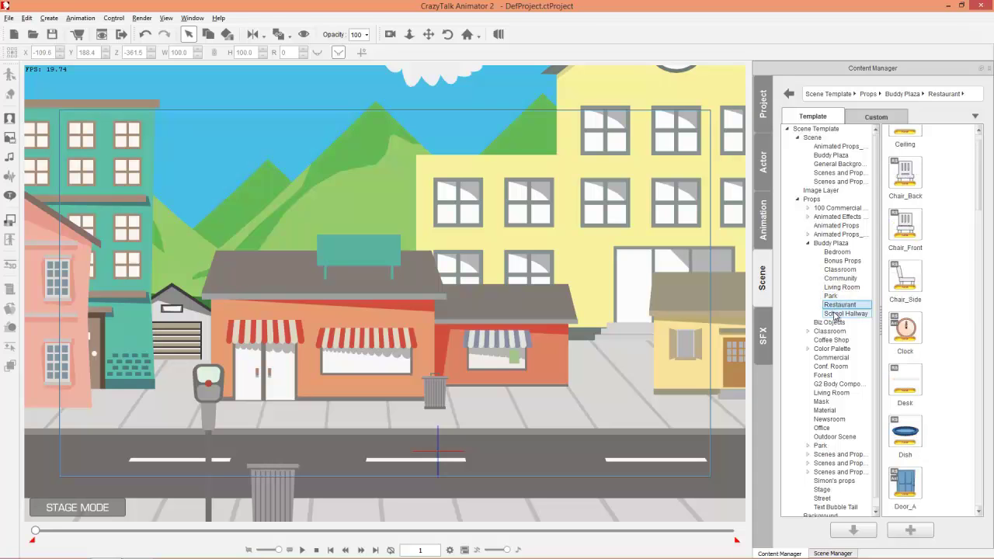
left_click(836, 313)
Add the Tree_D prop from the Park set on the sidewalk, at Z 19 and scaled to about 69%, between the shops.
left_click(831, 296)
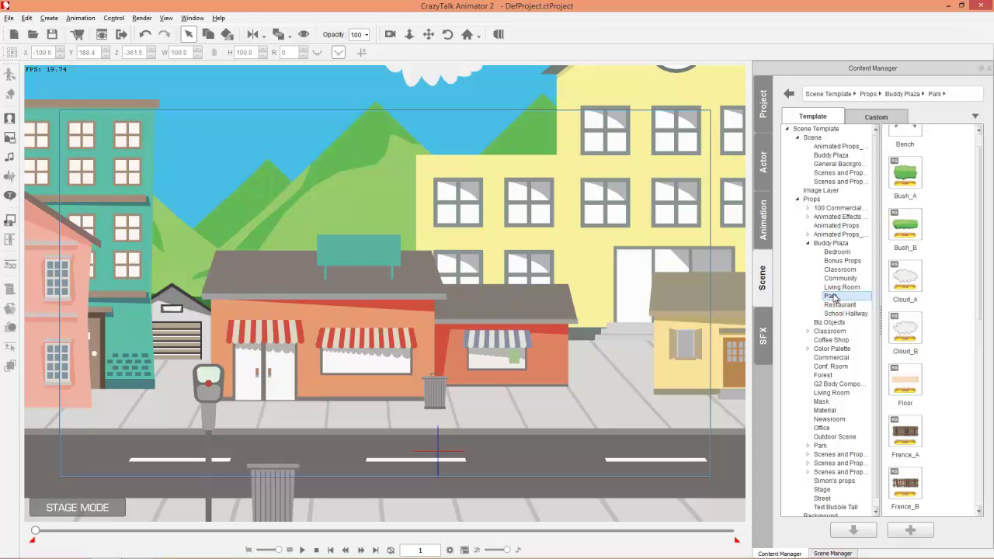
left_click_drag(600, 321, 519, 288)
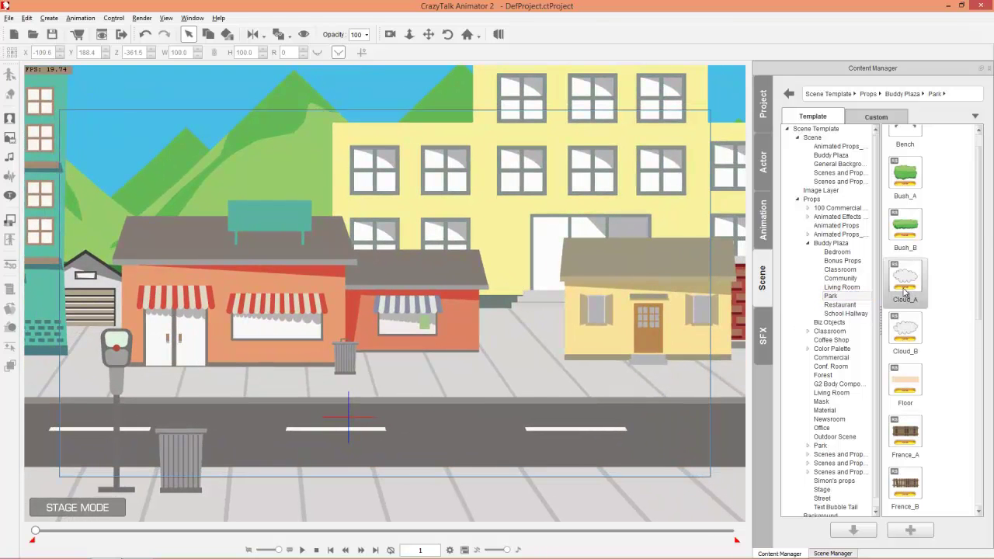
left_click_drag(977, 241, 985, 452)
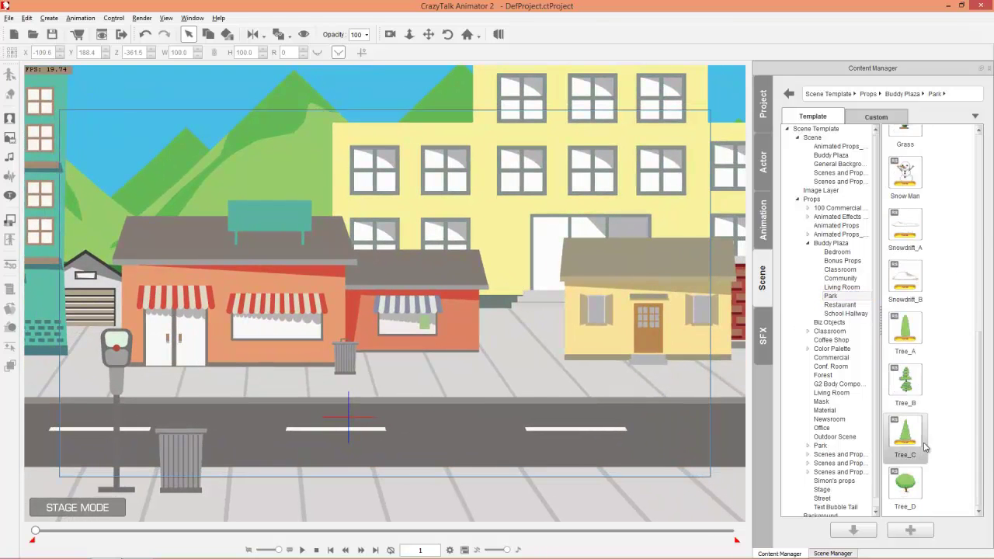
left_click_drag(907, 486, 548, 248)
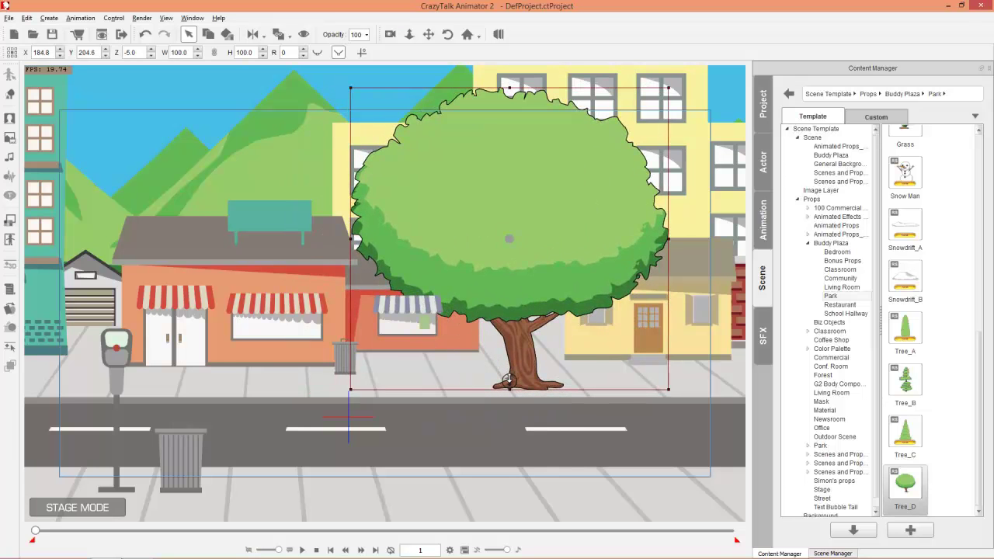
left_click_drag(508, 380, 509, 382)
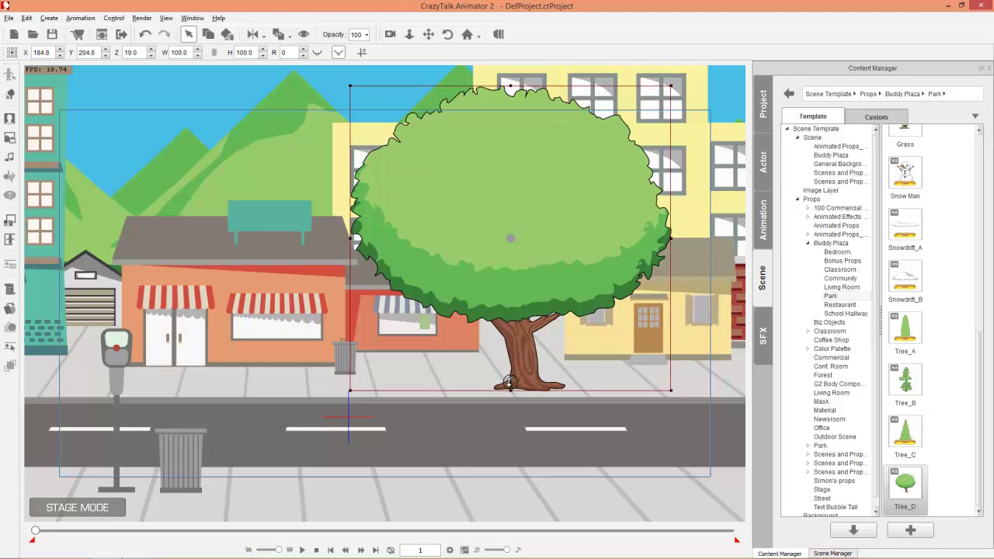
left_click_drag(671, 87, 628, 138)
left_click_drag(565, 217, 561, 254)
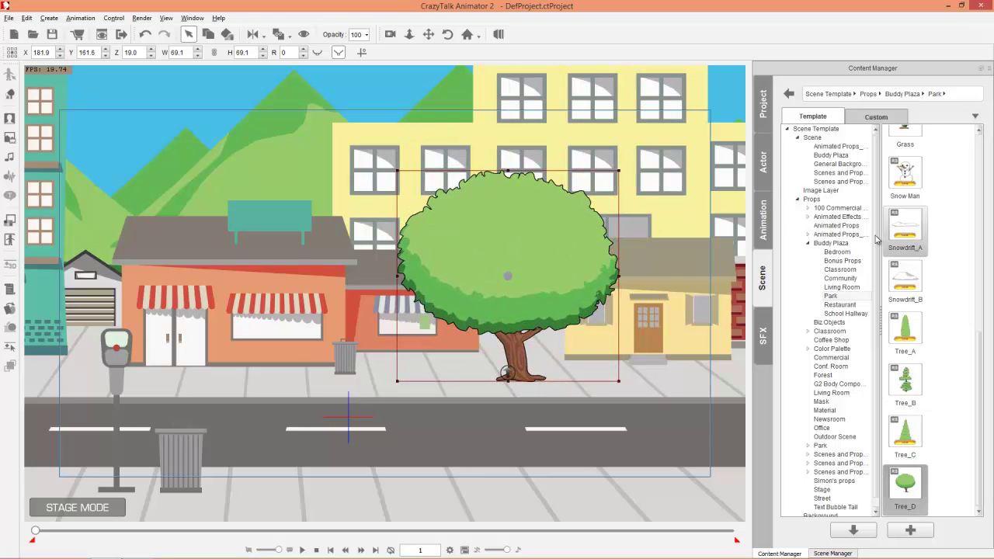
Add the Park set's Bench prop beside the tree trunk on the shop side, bringing it forward to Z 13.
left_click_drag(980, 360, 977, 166)
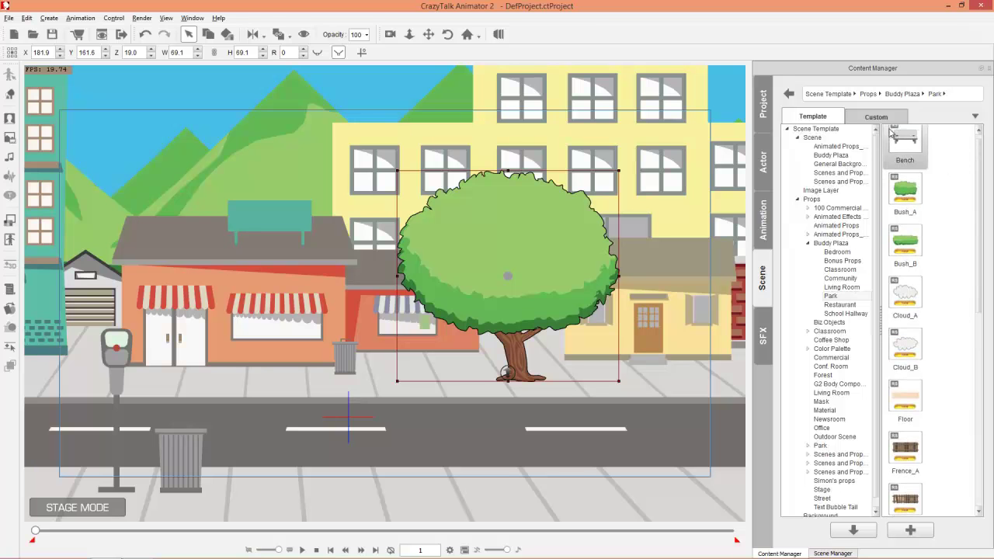
left_click_drag(910, 137, 445, 373)
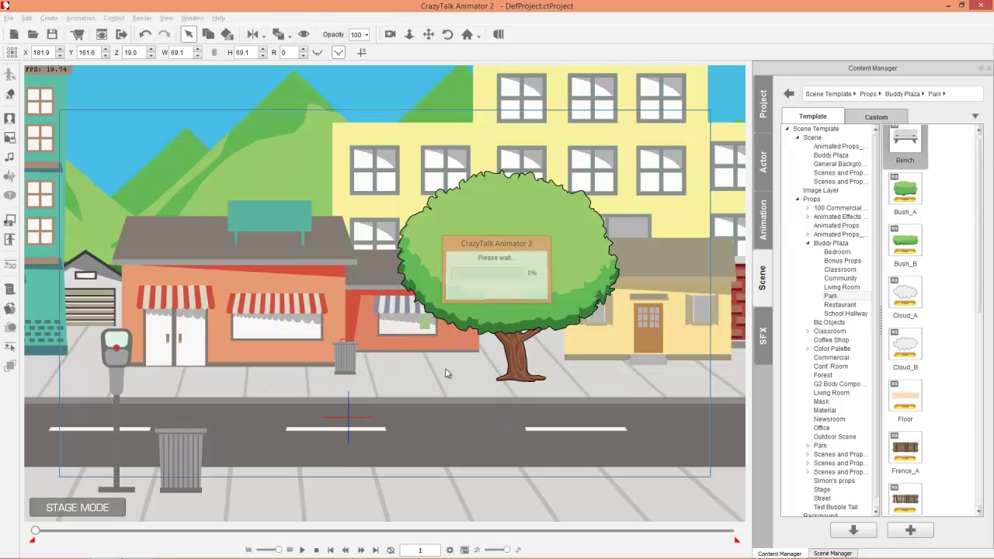
left_click_drag(475, 380, 467, 360)
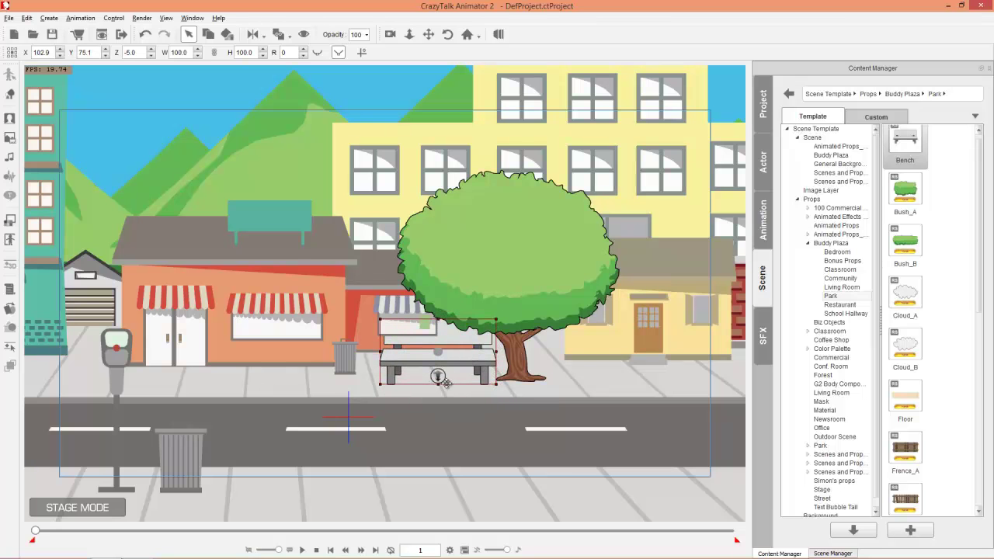
scroll(438, 376, "up", 3)
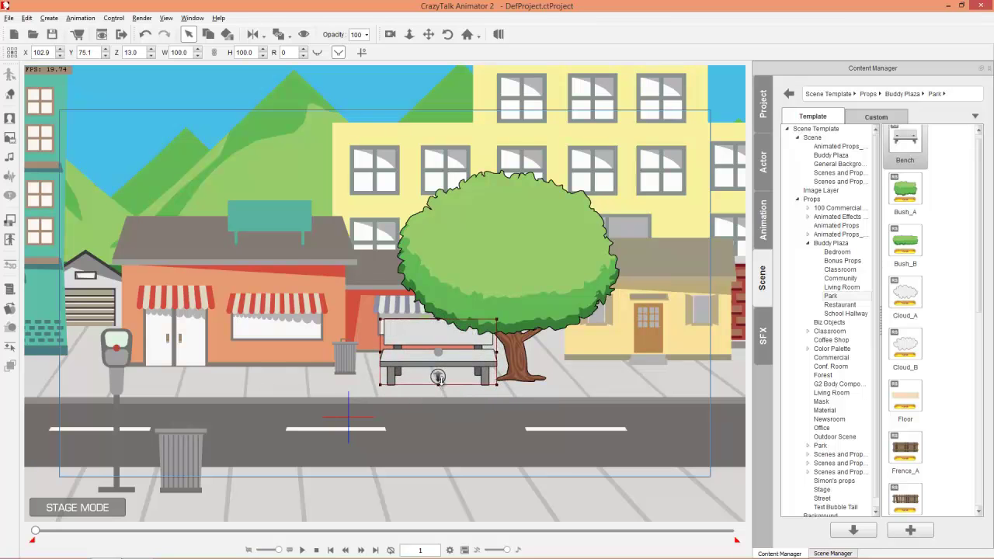
left_click_drag(476, 364, 466, 361)
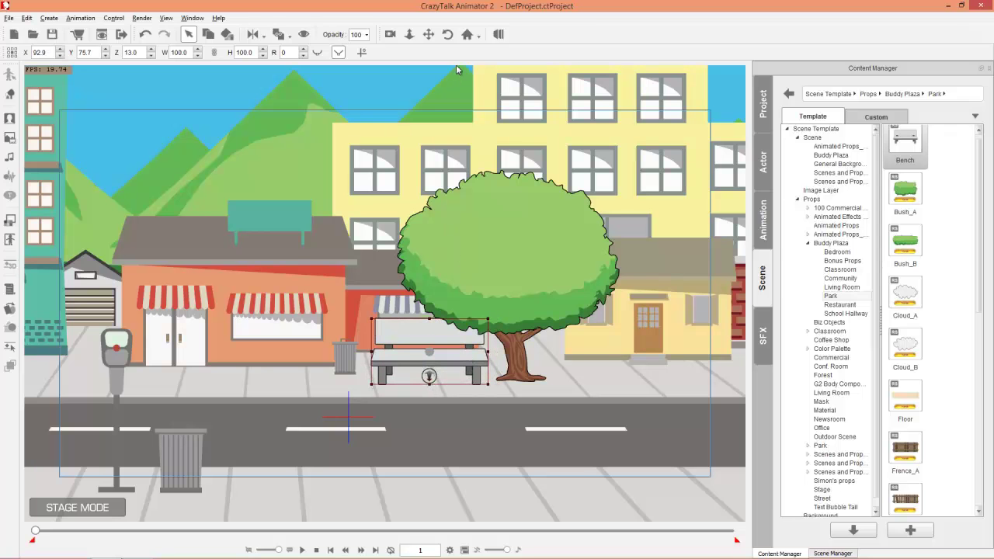
Inspect the prop layering in the 3D view, bring the tree forward to about Z 25.7, reselect the bench and return to the camera view.
left_click(498, 35)
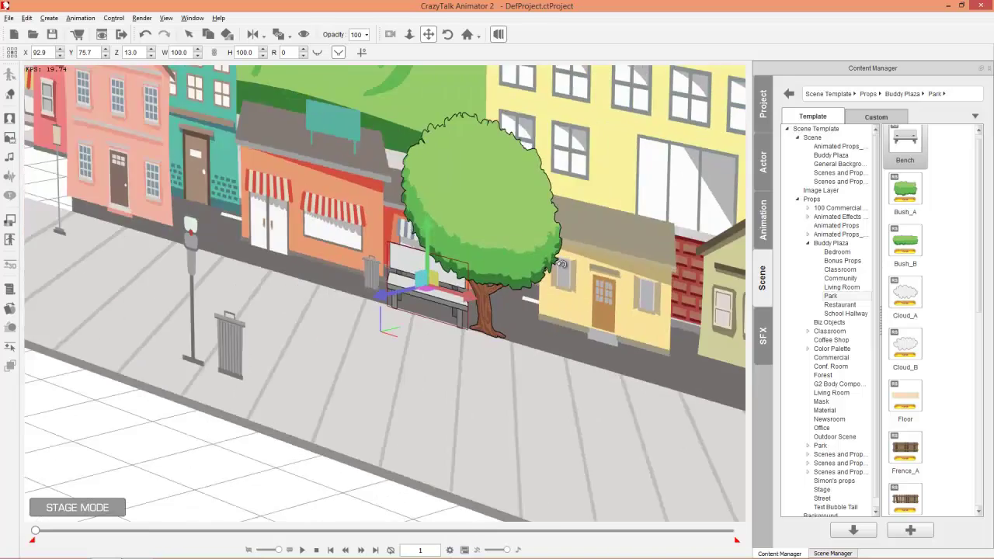
left_click_drag(560, 265, 525, 266)
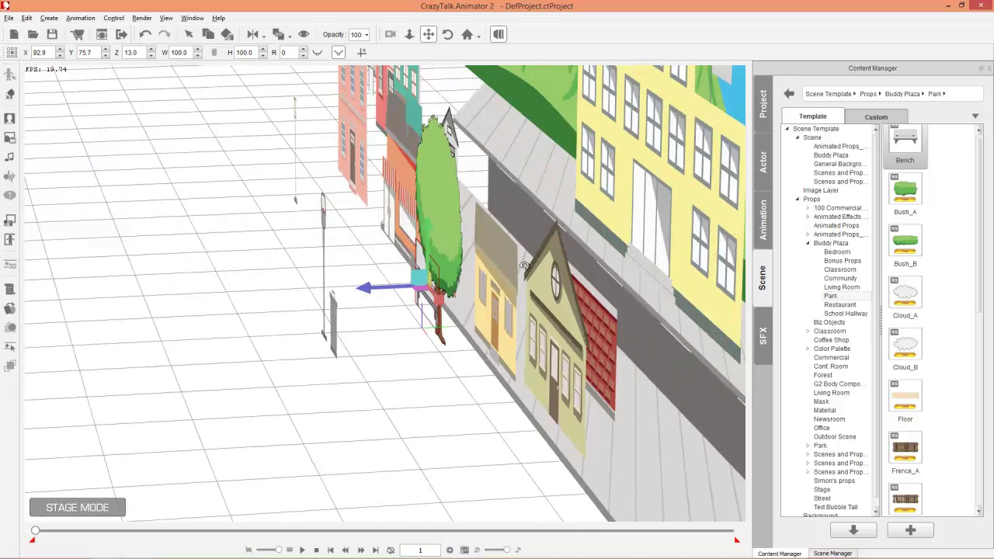
left_click(427, 204)
left_click_drag(399, 236, 389, 238)
left_click_drag(357, 403, 396, 388)
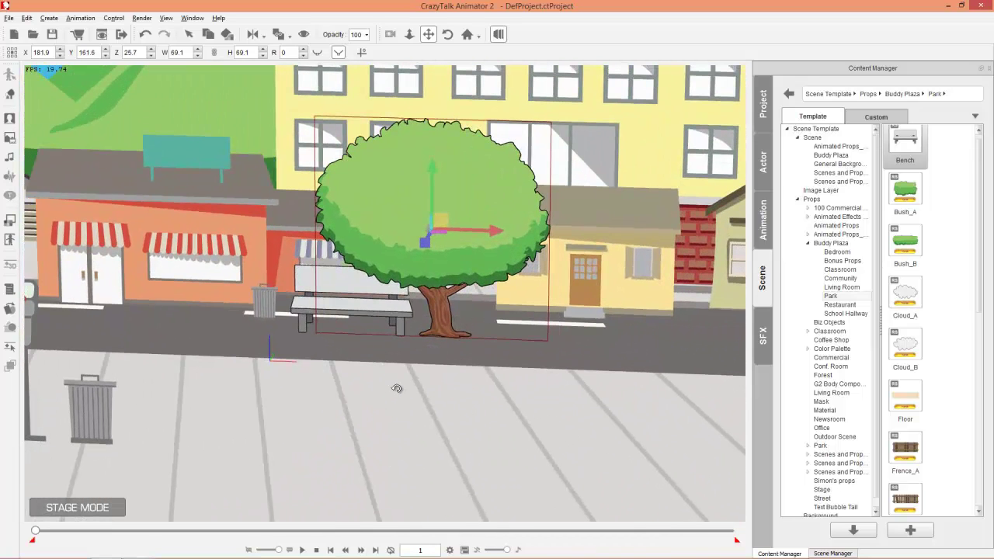
left_click(371, 305)
mouse_move(342, 310)
left_mouse_down()
mouse_move(338, 320)
mouse_move(346, 311)
left_mouse_up()
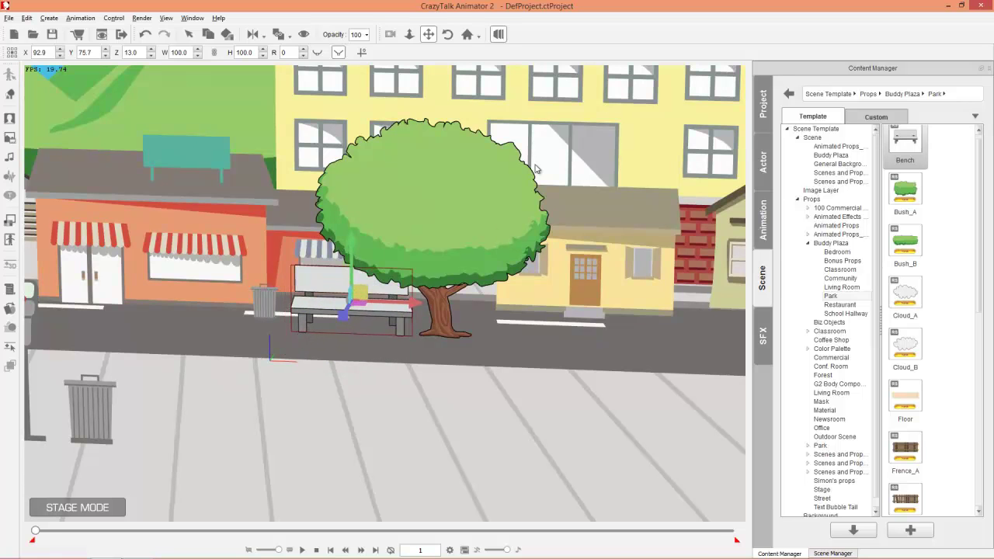
left_click(497, 34)
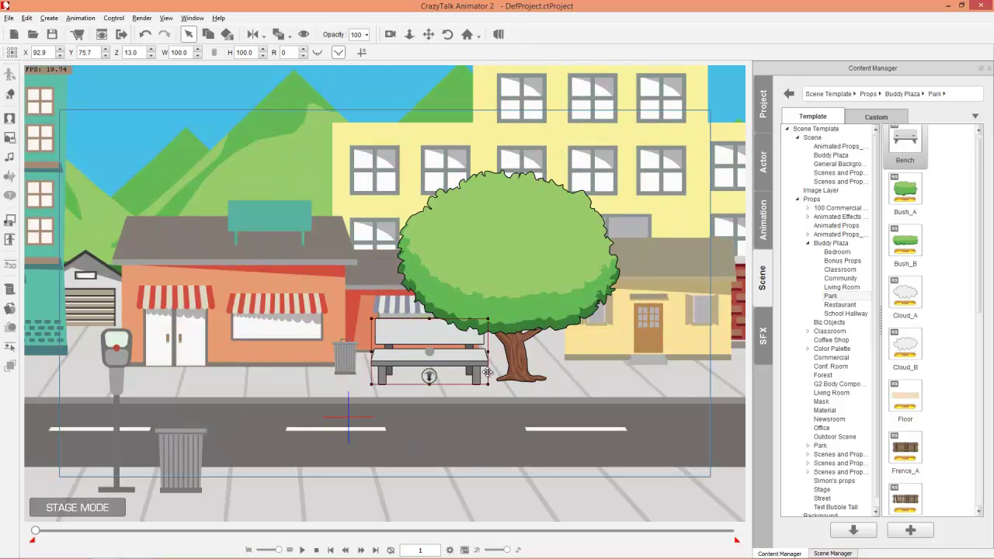
Add the Buddy_Base character from the Buddy Build actor templates onto the road in front of the bench.
left_click_drag(502, 353, 571, 294)
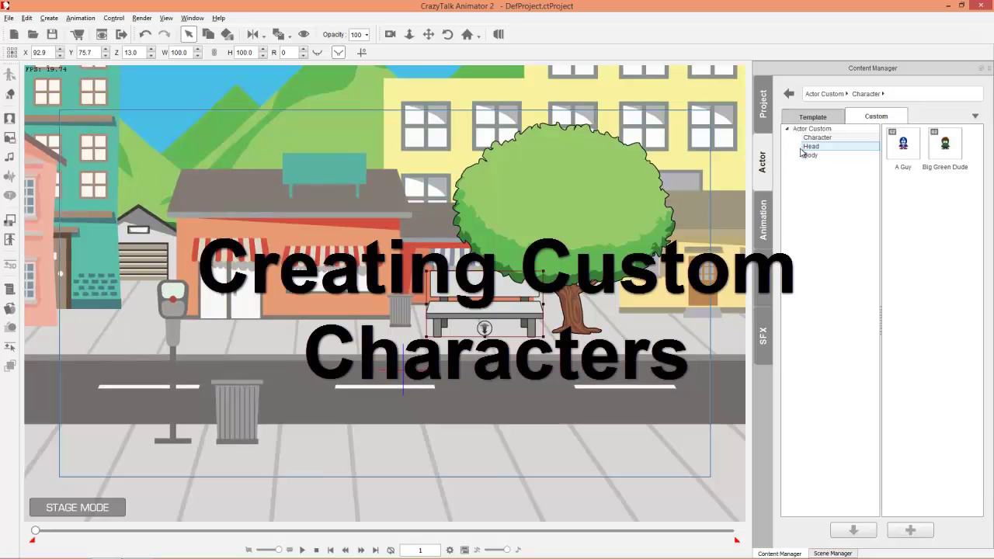
left_click(818, 121)
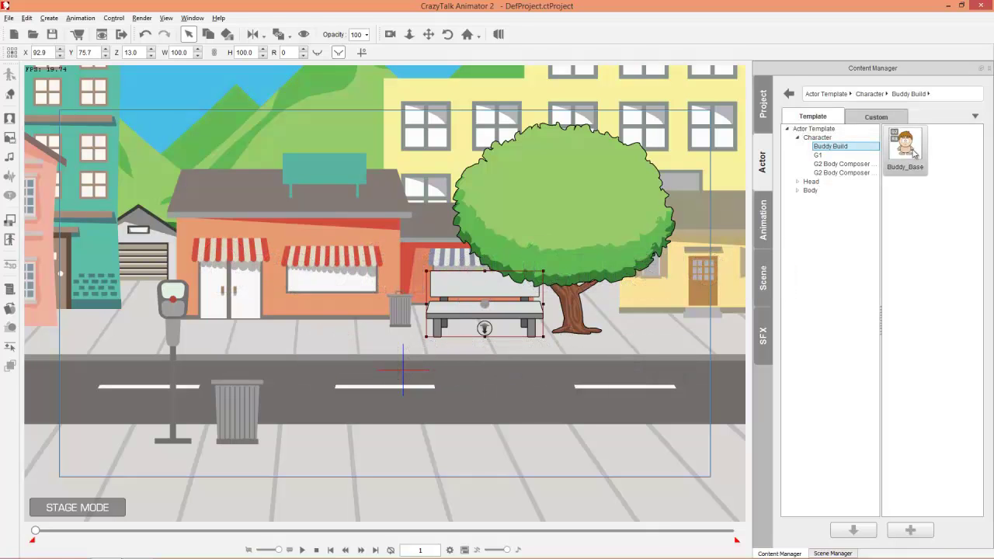
left_click_drag(910, 151, 457, 375)
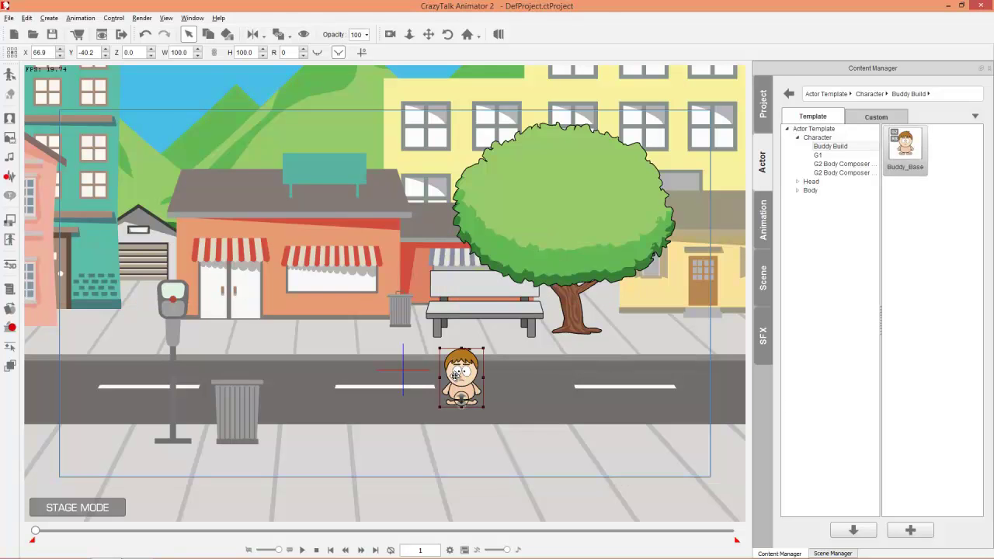
scroll(583, 398, "up", 3)
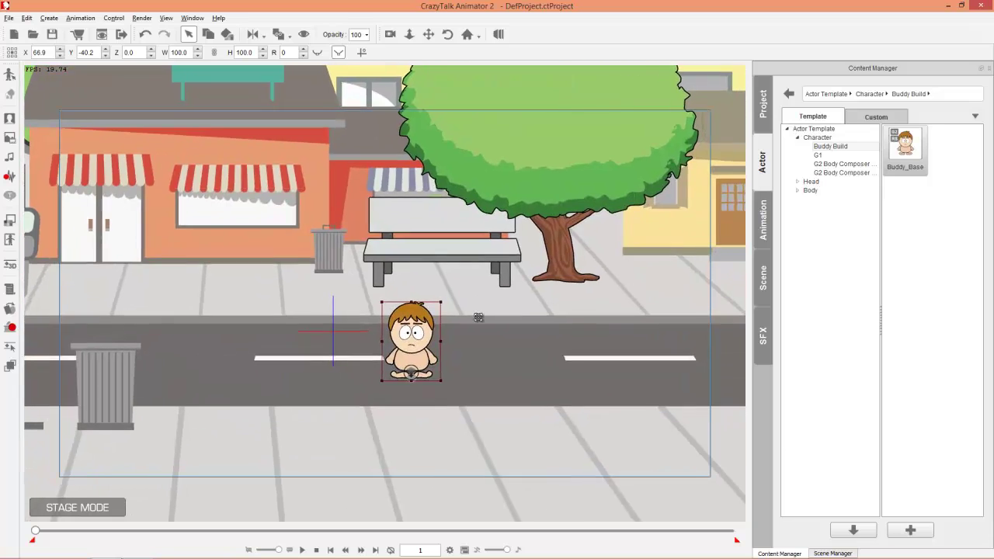
left_click_drag(479, 317, 468, 338)
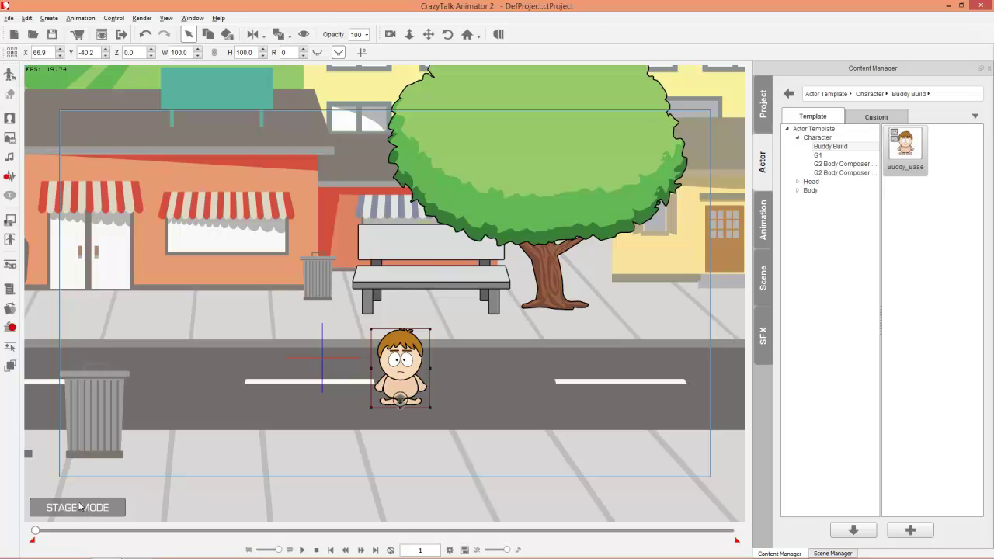
Bring the Buddy character forward to Z 30, scale it to about 176% and move it clear of the bench toward the trash can.
left_click_drag(429, 326, 507, 190)
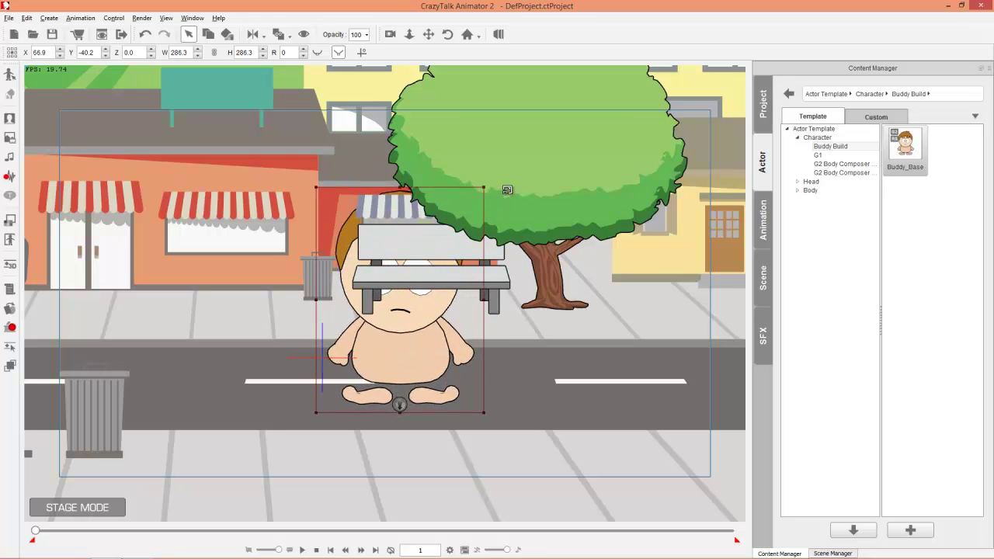
left_click_drag(399, 403, 398, 408)
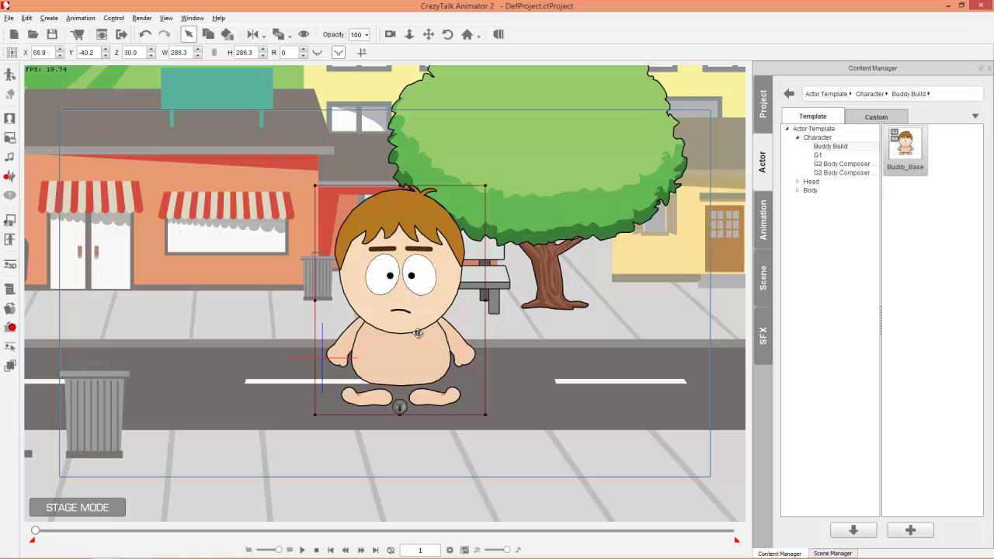
left_click_drag(487, 188, 462, 254)
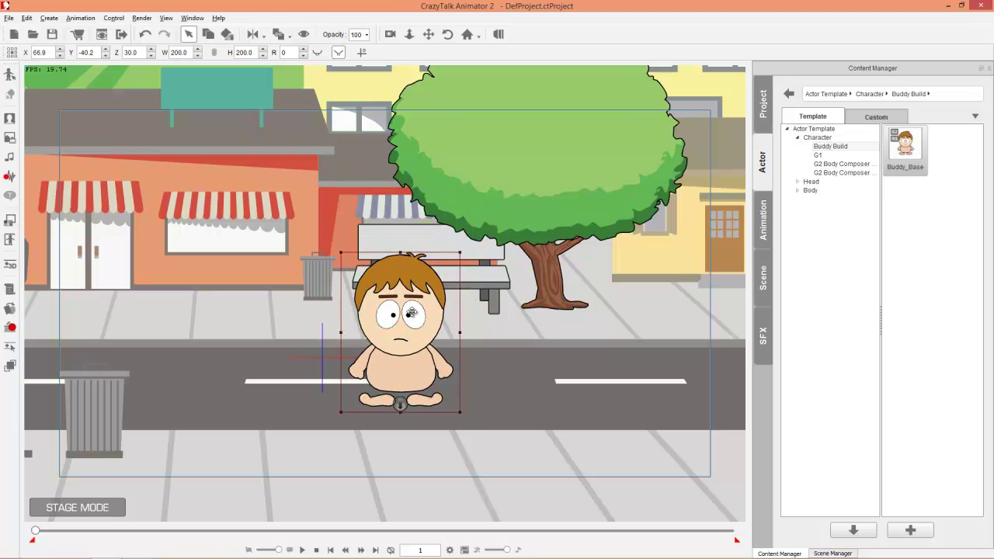
left_click_drag(461, 254, 444, 270)
left_click_drag(421, 306, 330, 305)
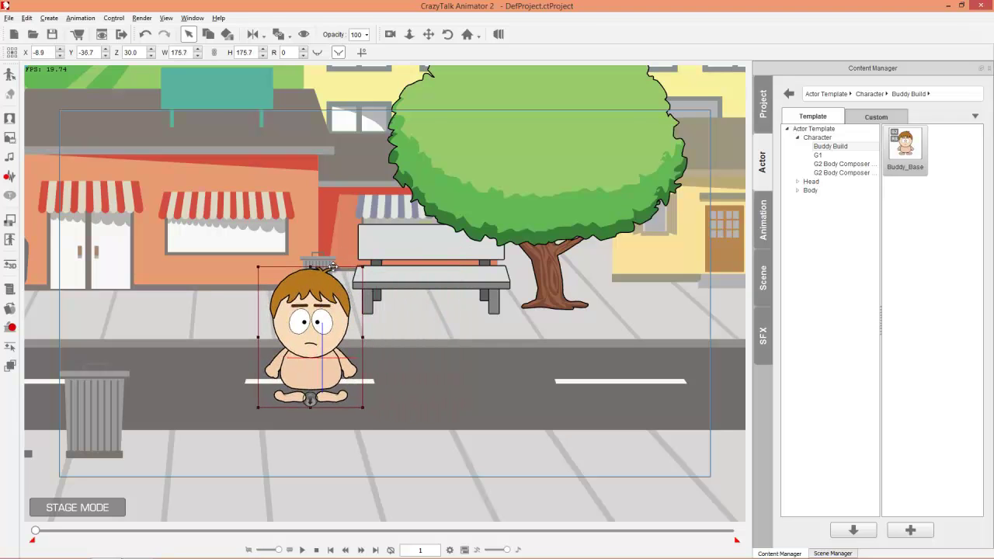
Open the Buddy character in the Composer and apply the 04_Double Chin face from the Buddy Faces templates.
left_click(10, 76)
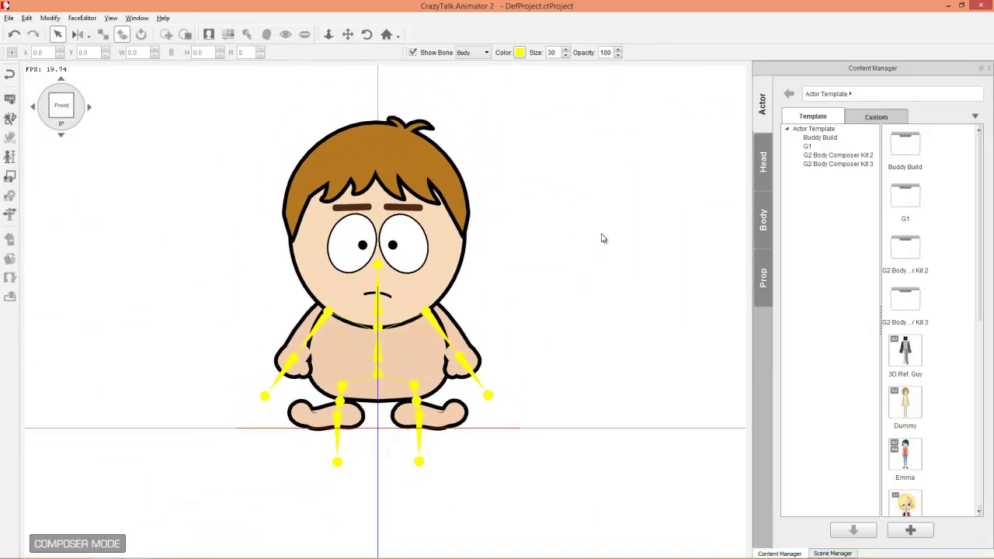
left_click(763, 161)
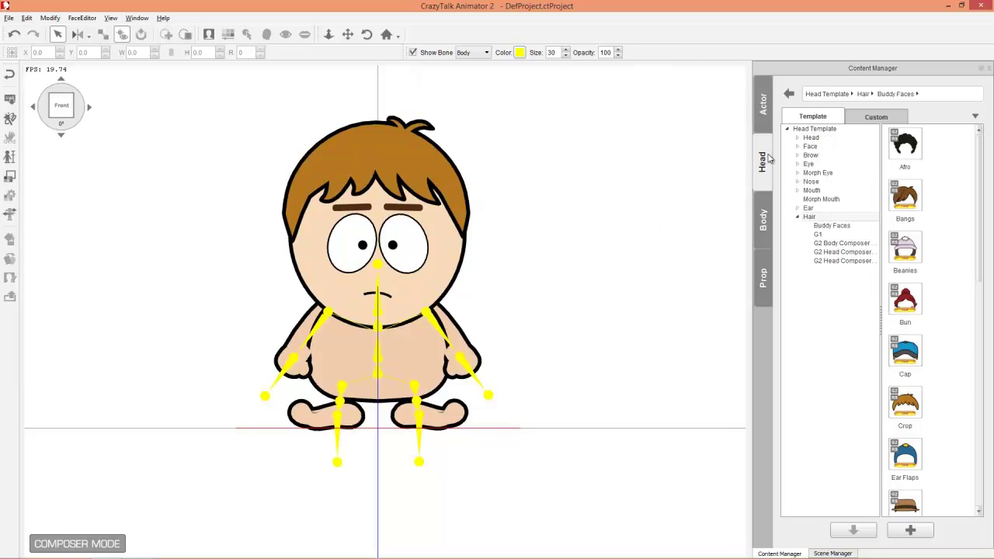
left_click(812, 146)
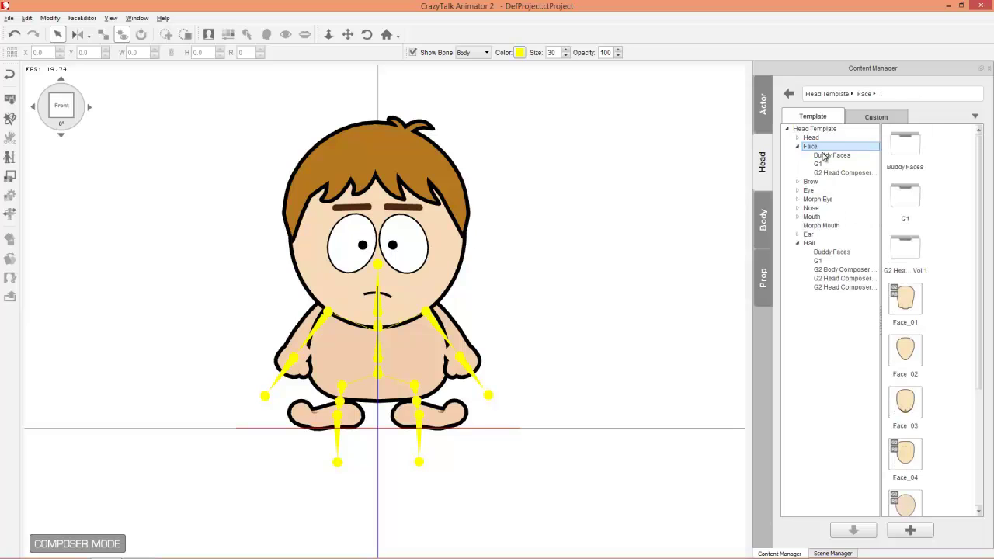
left_click(831, 155)
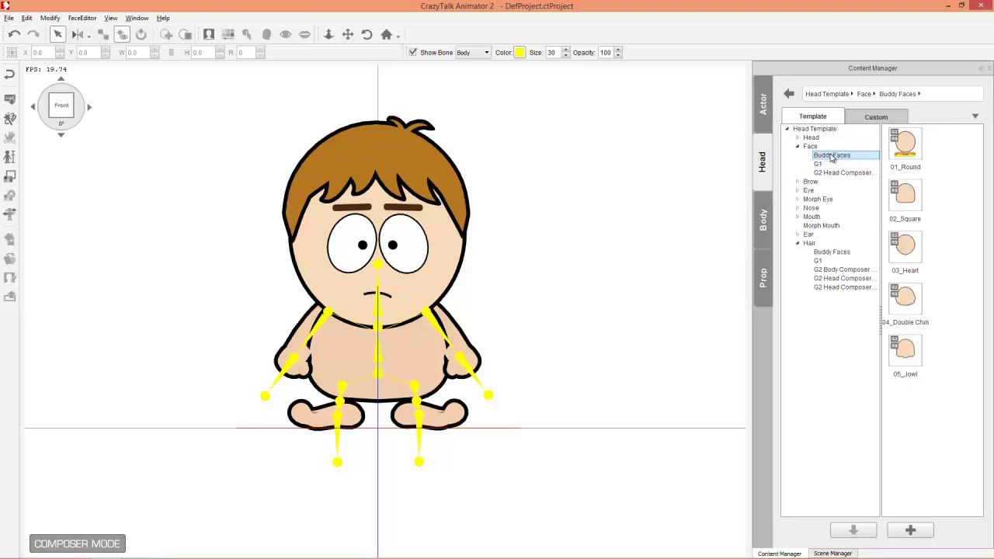
double_click(917, 295)
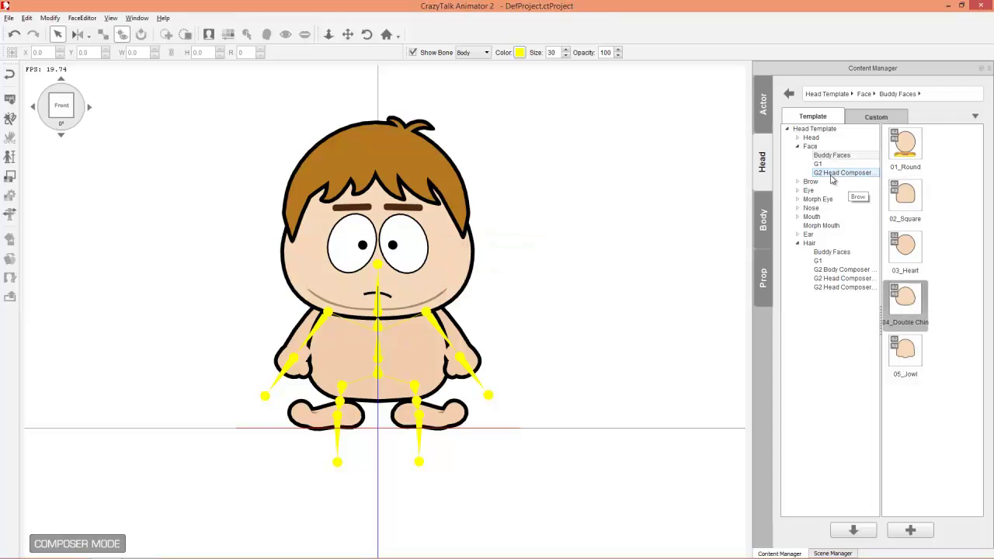
Undo the right eye's enlargement and the Eye 07 template, and apply the 03_Exhausted eyes from the Buddy Faces eye templates.
left_click(812, 184)
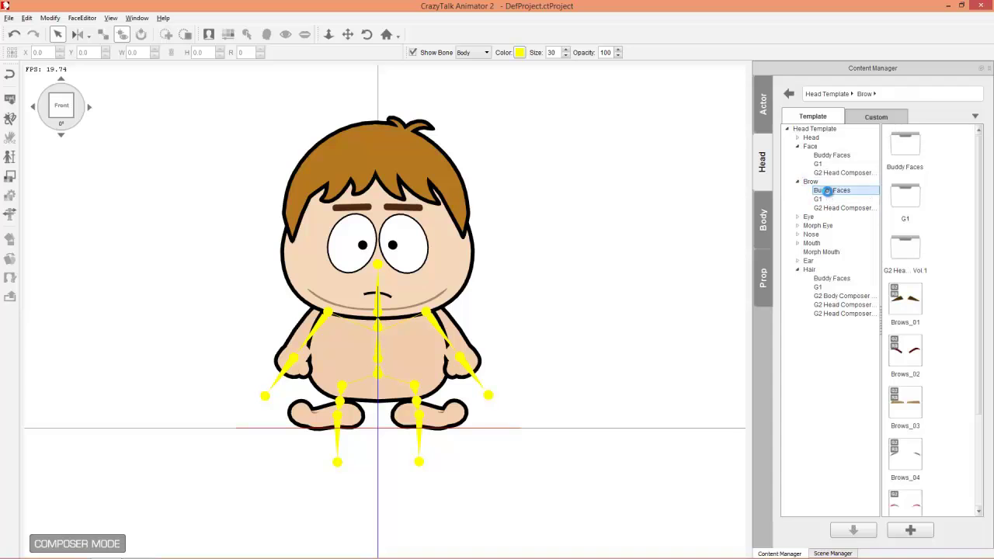
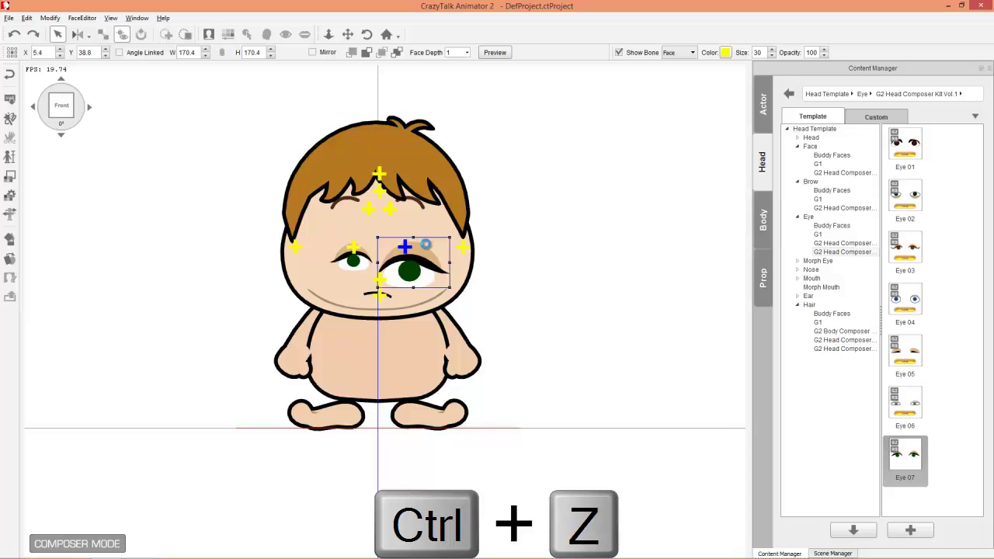
key("ctrl+z")
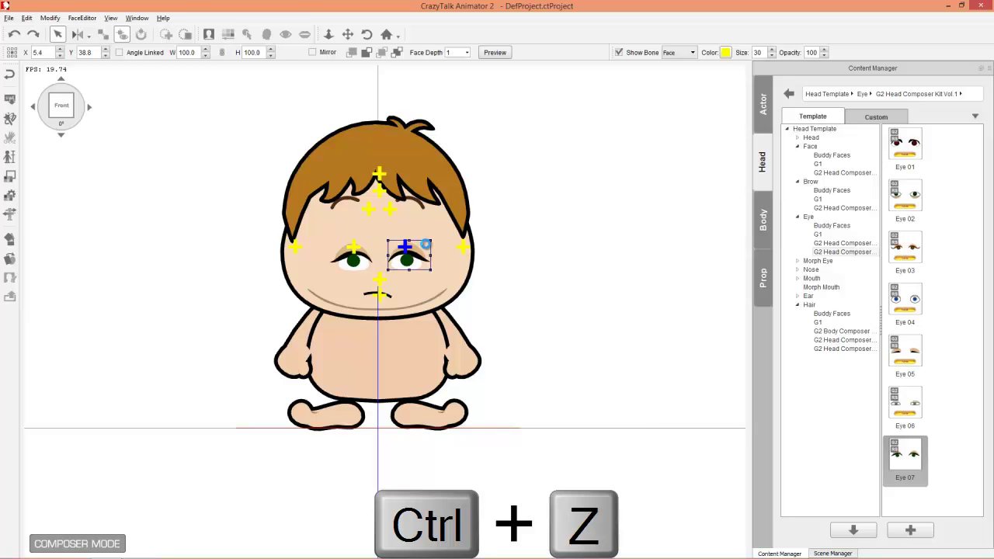
key("ctrl+z")
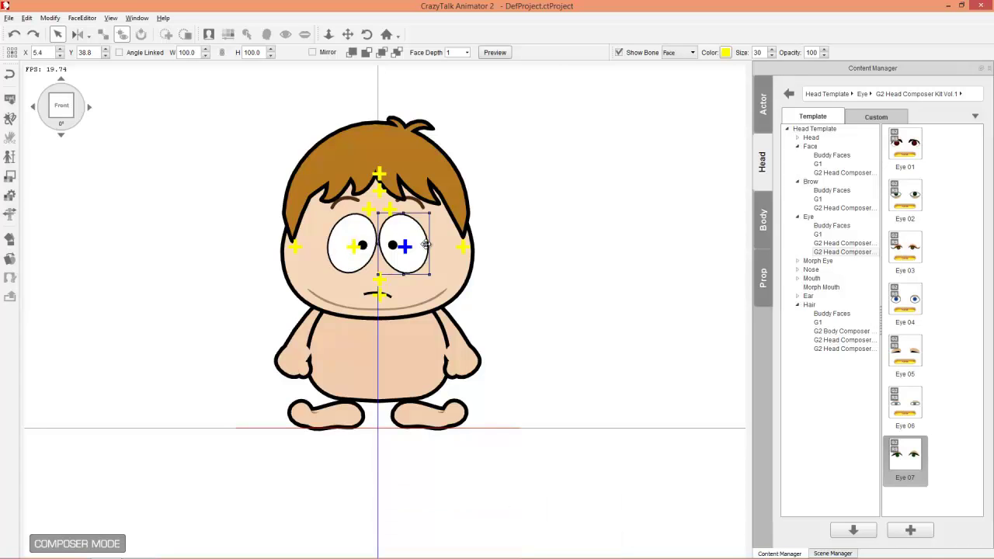
left_click(833, 226)
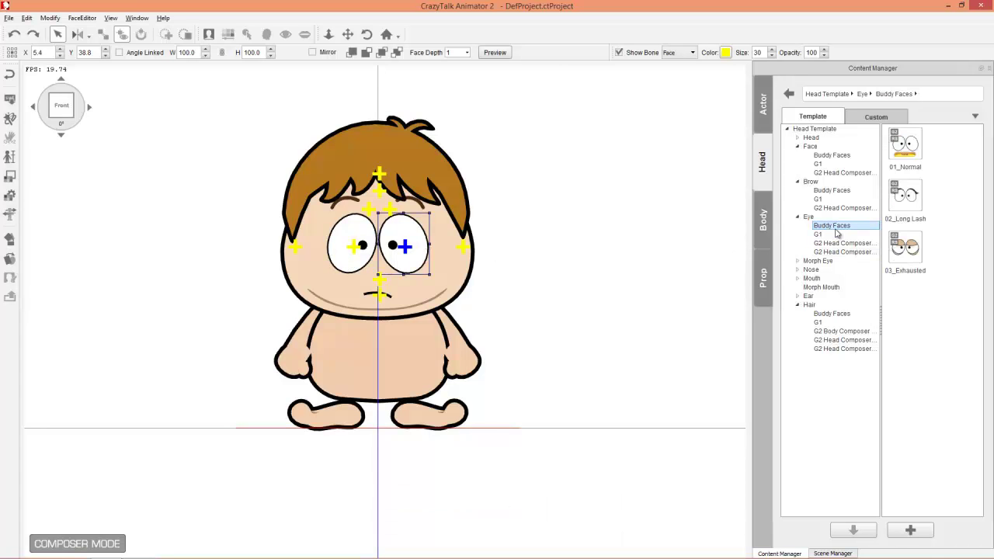
double_click(910, 246)
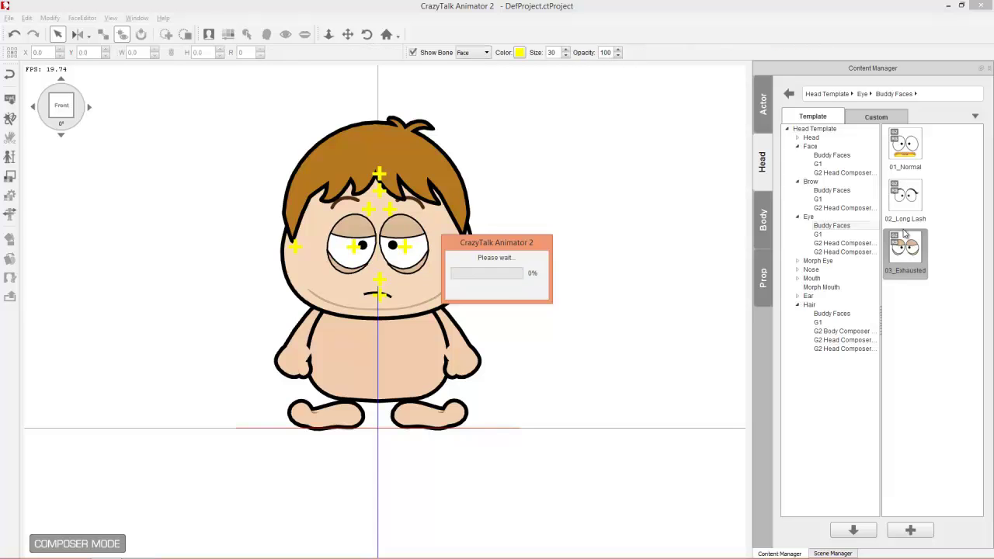
Give the Buddy the Zappa Beard from the Buddy Faces nose templates and the 03_Aged mouth from the Buddy Faces mouth templates.
left_click(810, 268)
double_click(811, 269)
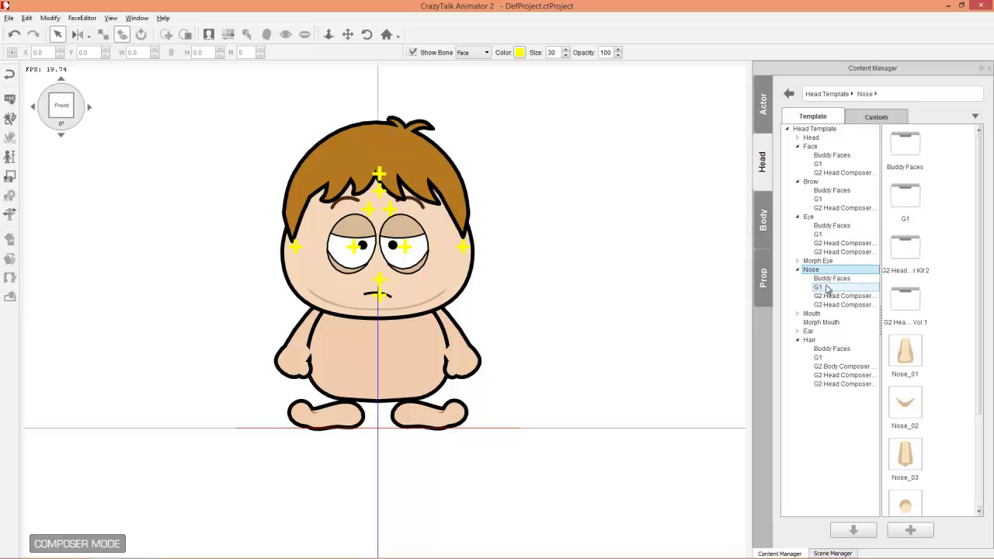
left_click(830, 280)
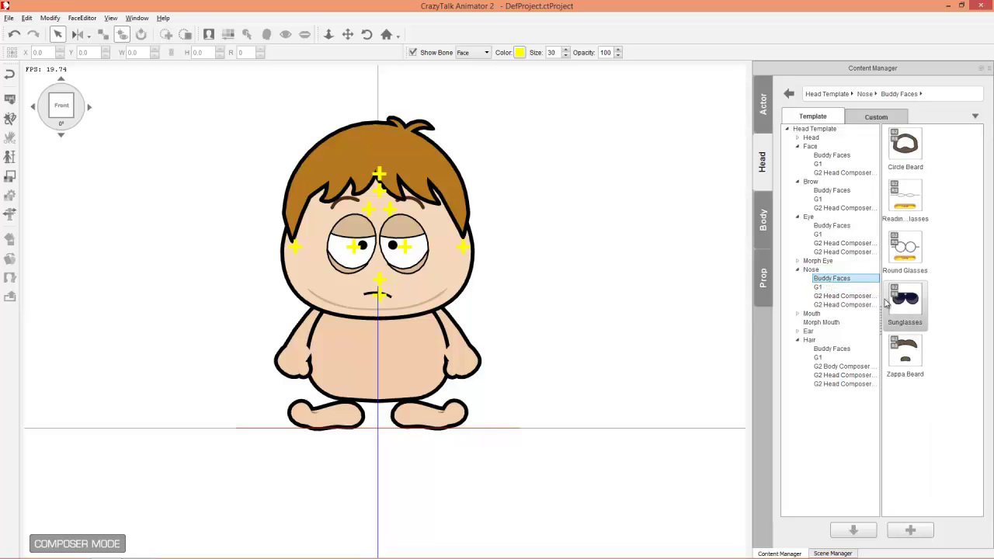
double_click(911, 351)
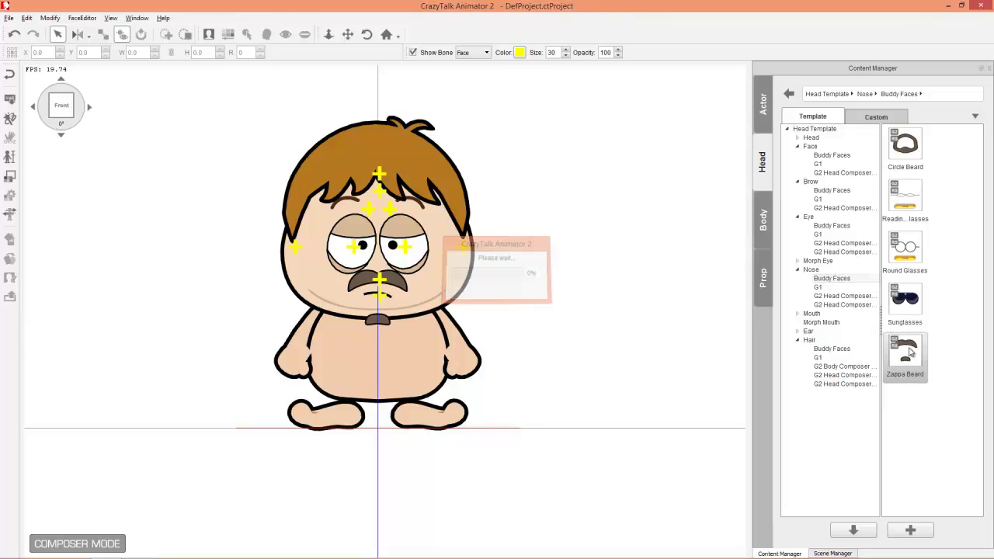
double_click(820, 314)
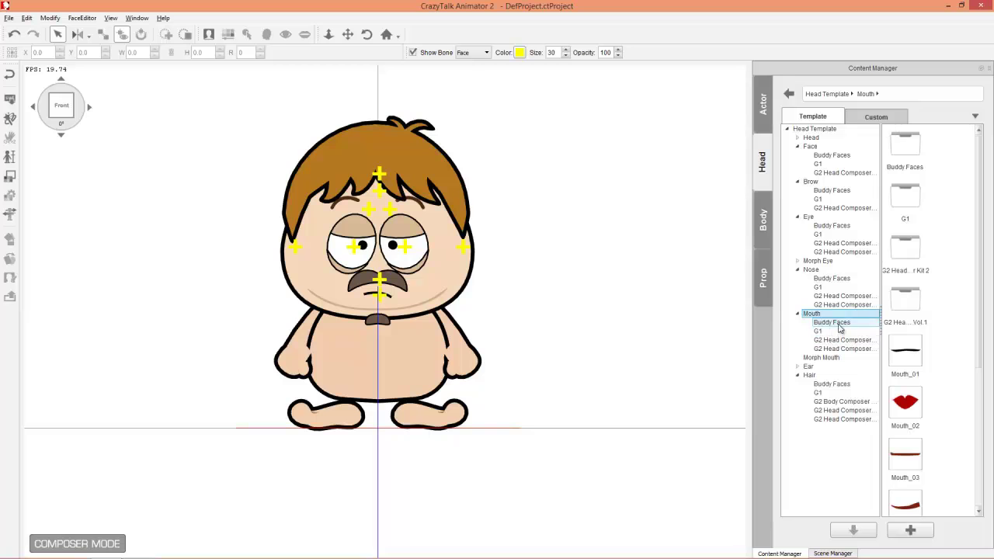
left_click(832, 322)
double_click(905, 247)
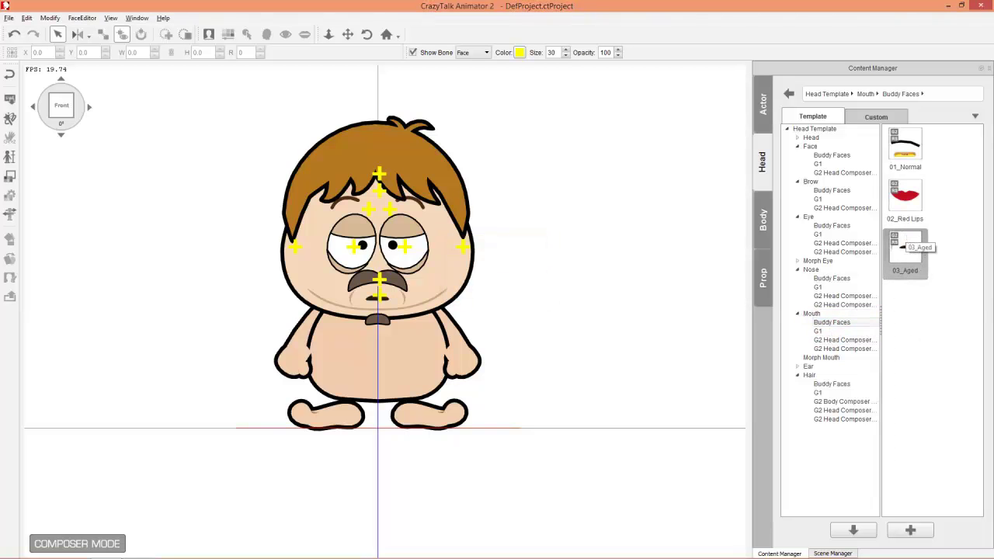
Replace the Buddy's hair with the Fedora from the Buddy Faces hair templates.
left_click(832, 385)
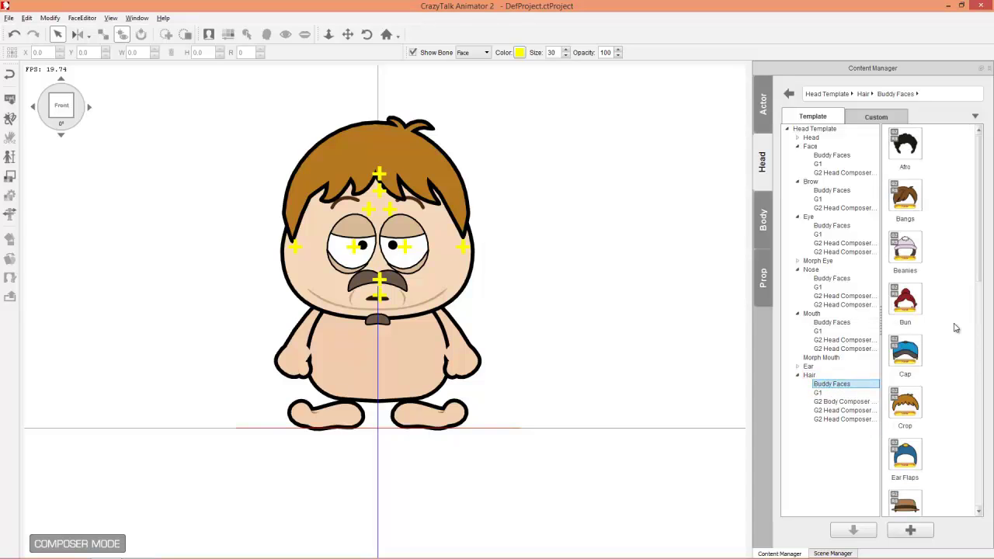
left_click_drag(980, 255, 977, 356)
double_click(913, 253)
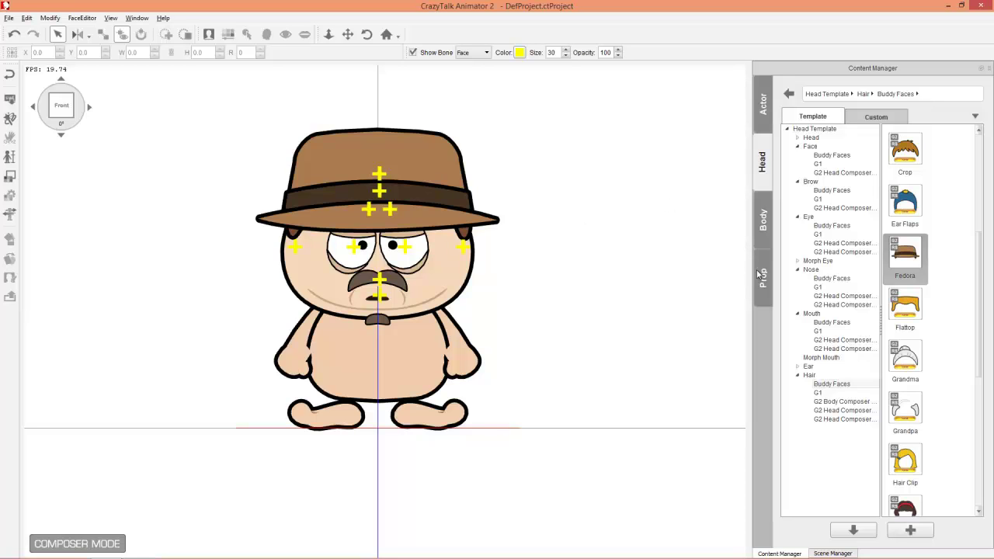
Dress the Buddy's upper body in the T-Back Tank from the Buddy Build body templates.
left_click(763, 233)
left_click(828, 148)
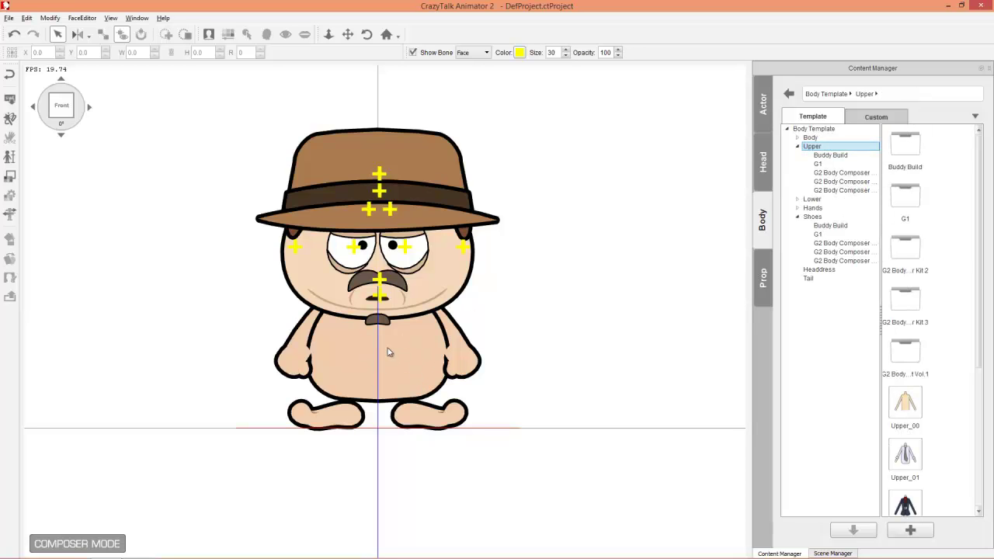
left_click(831, 155)
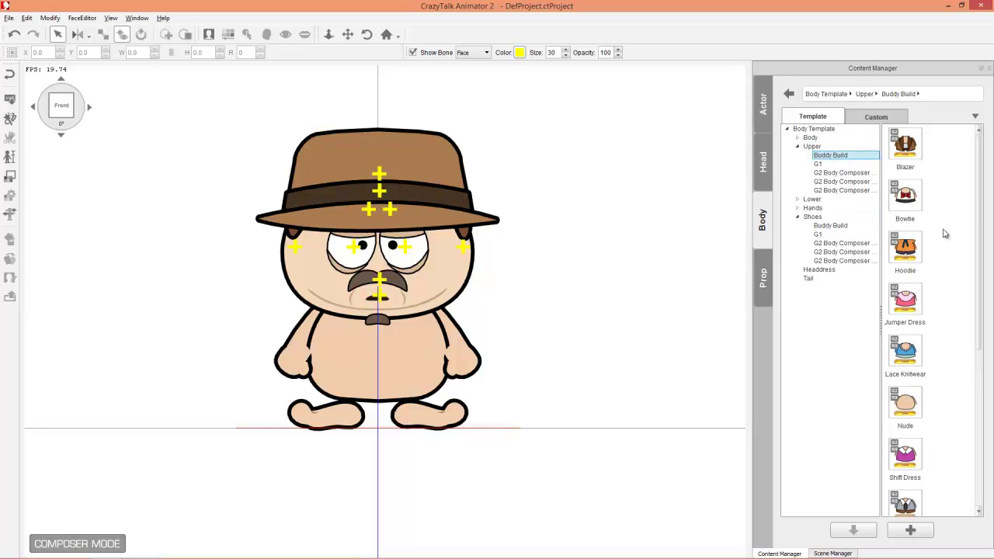
left_click_drag(978, 192, 968, 420)
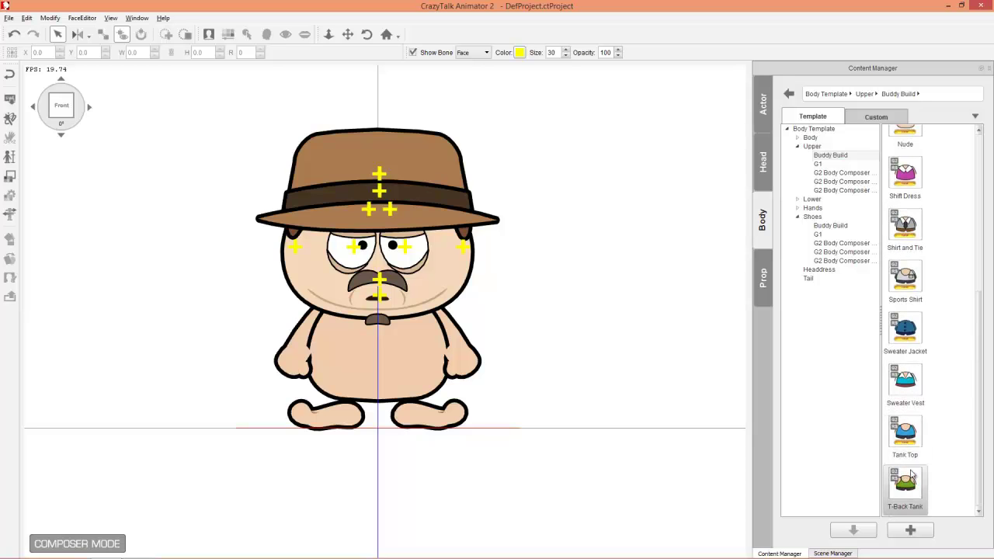
double_click(907, 487)
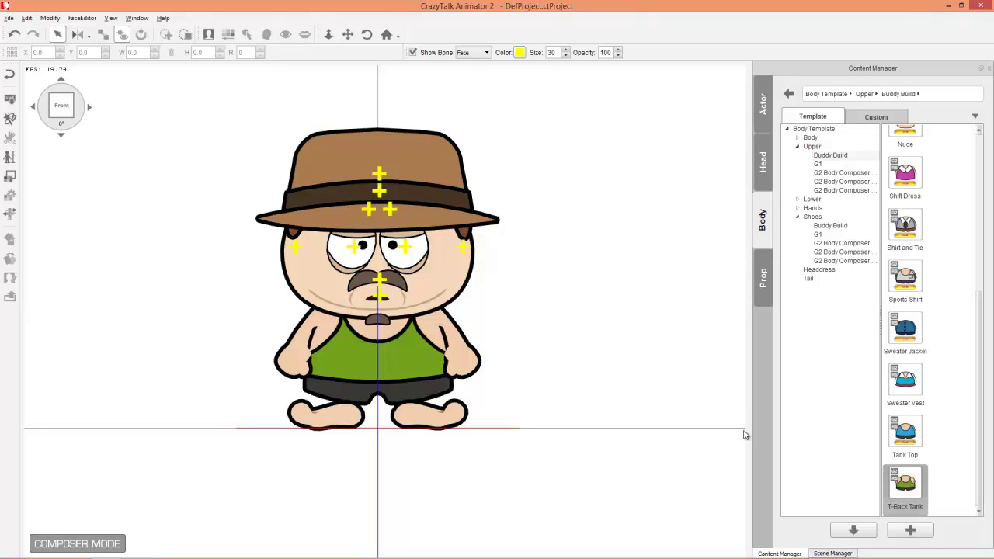
Put the Boots from the Buddy Build shoe templates on the Buddy and return to the stage.
left_click(812, 216)
left_click(835, 225)
double_click(907, 197)
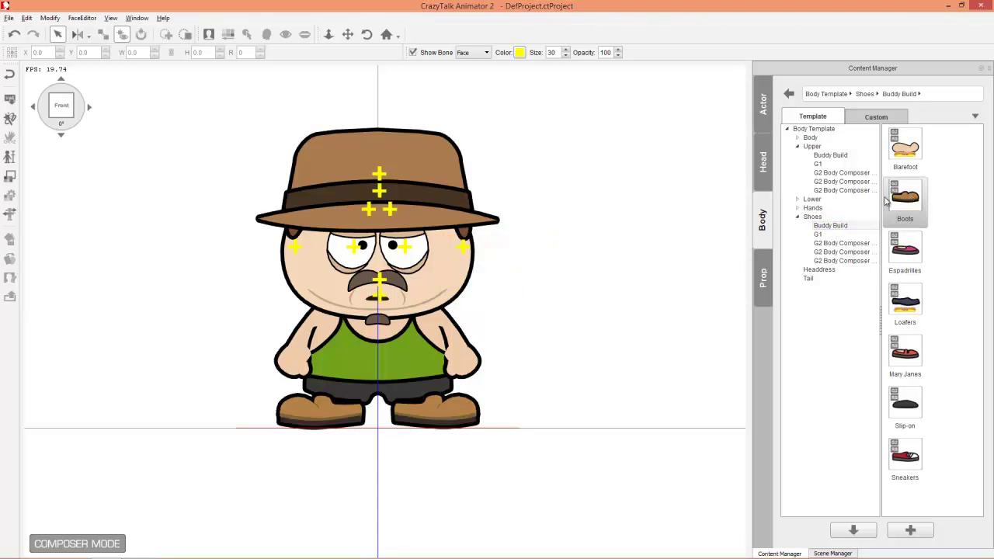
left_click(10, 73)
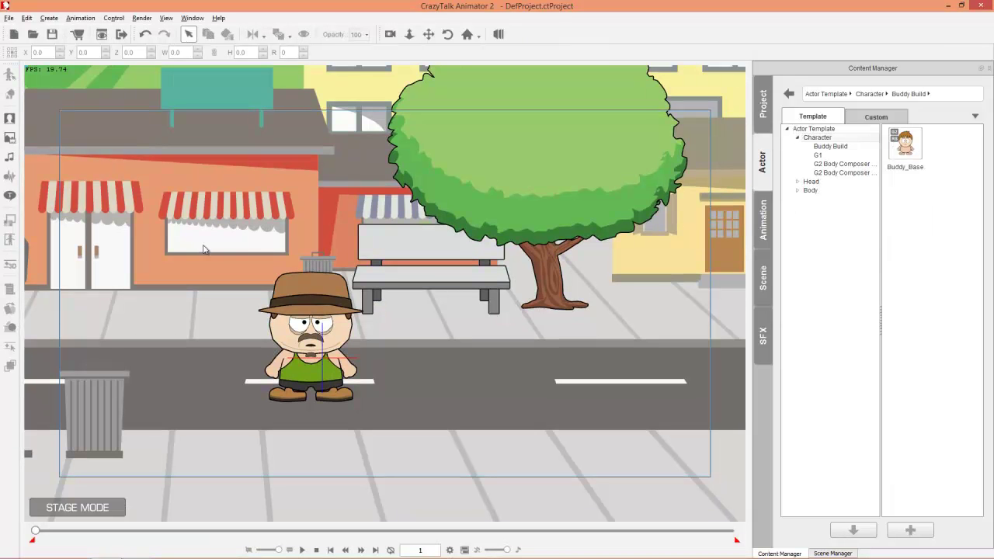
Add a second Buddy_Base character on the road beside the first, and scale the fedora-wearing Buddy to about 142%.
left_click_drag(917, 148, 424, 357)
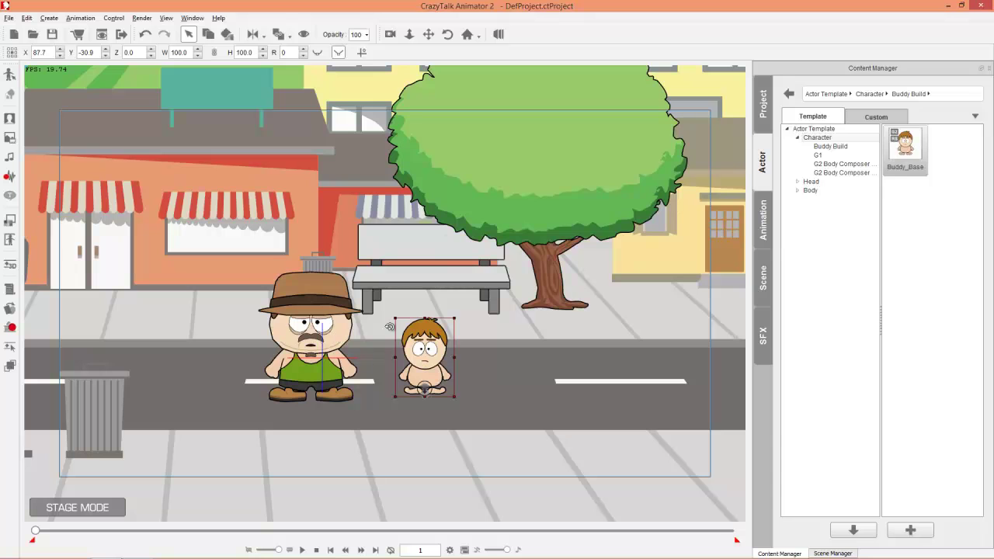
left_click(335, 323)
left_click_drag(365, 273, 354, 298)
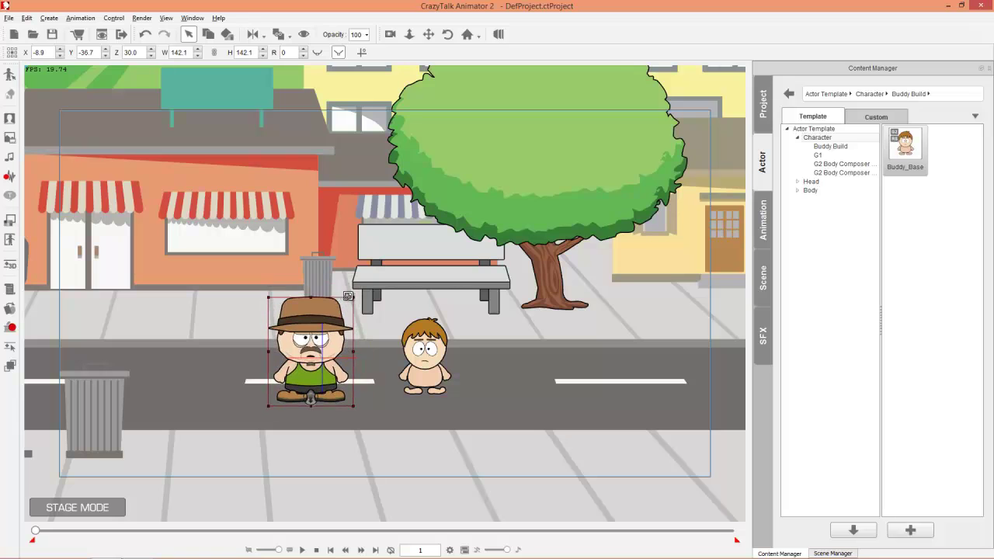
Open the second Buddy character in the Composer and apply the 03_Heart face from the Buddy Faces templates.
left_click(425, 371)
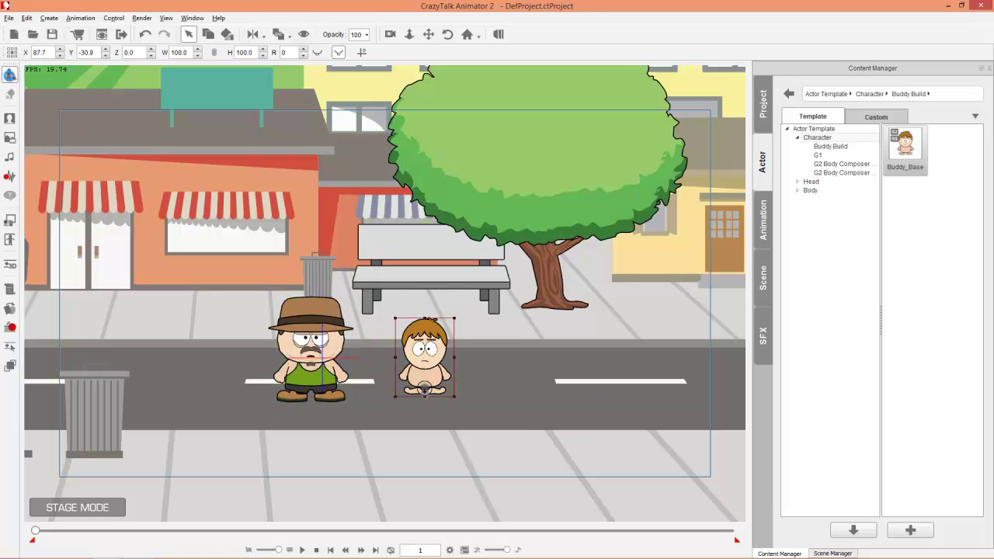
left_click(9, 75)
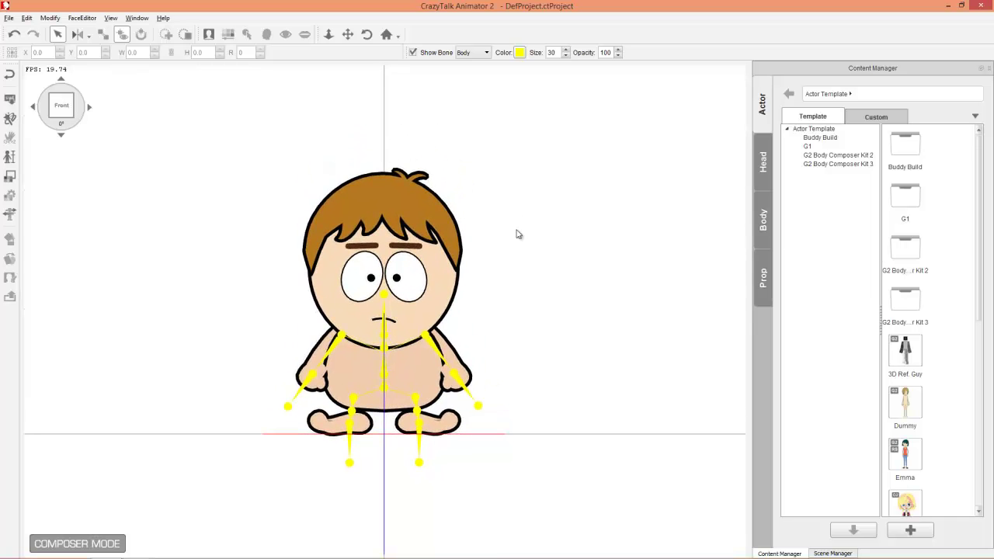
left_click(765, 161)
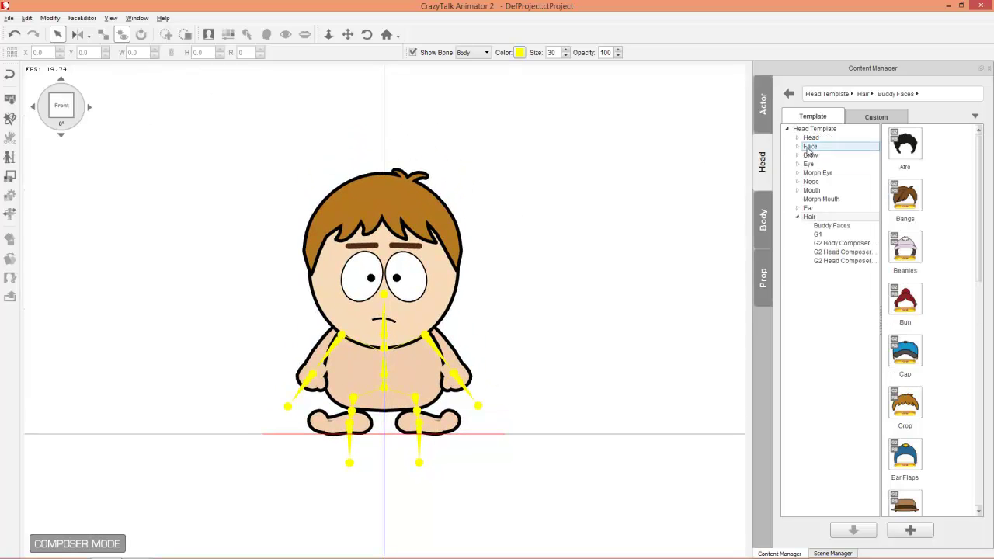
left_click(819, 147)
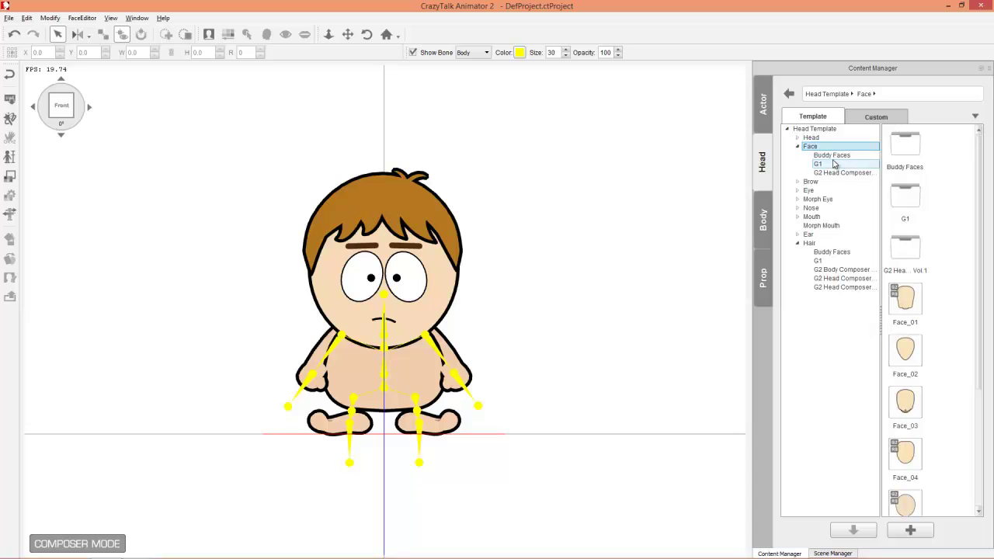
left_click(825, 156)
double_click(910, 253)
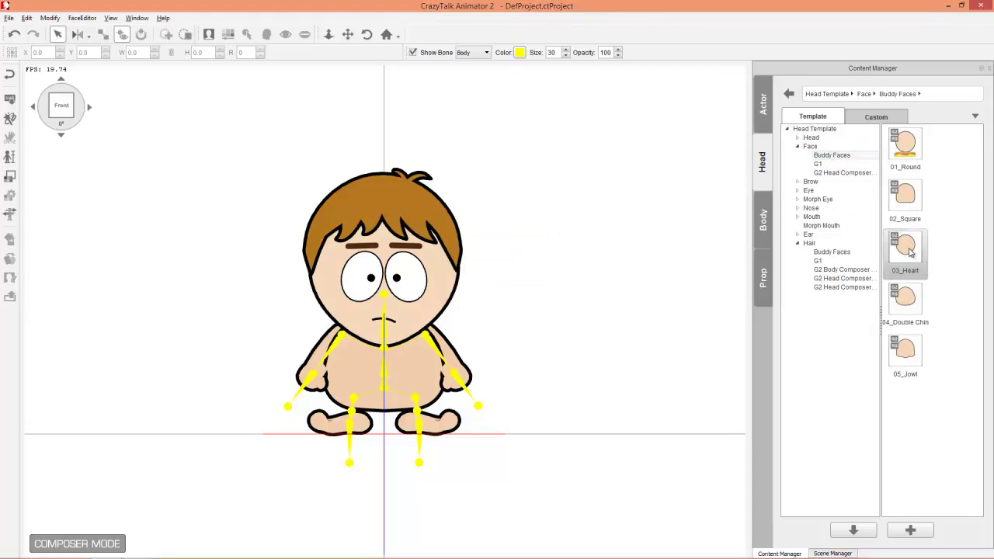
Apply the 03_Slim brows and the 02_Long Lash eyes from the Buddy Faces templates to the second Buddy.
double_click(810, 180)
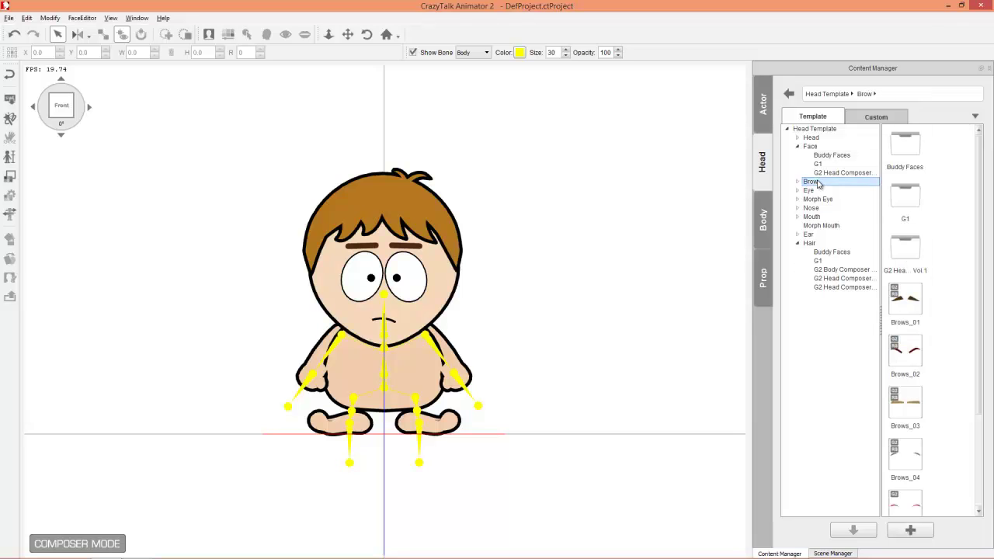
left_click(835, 191)
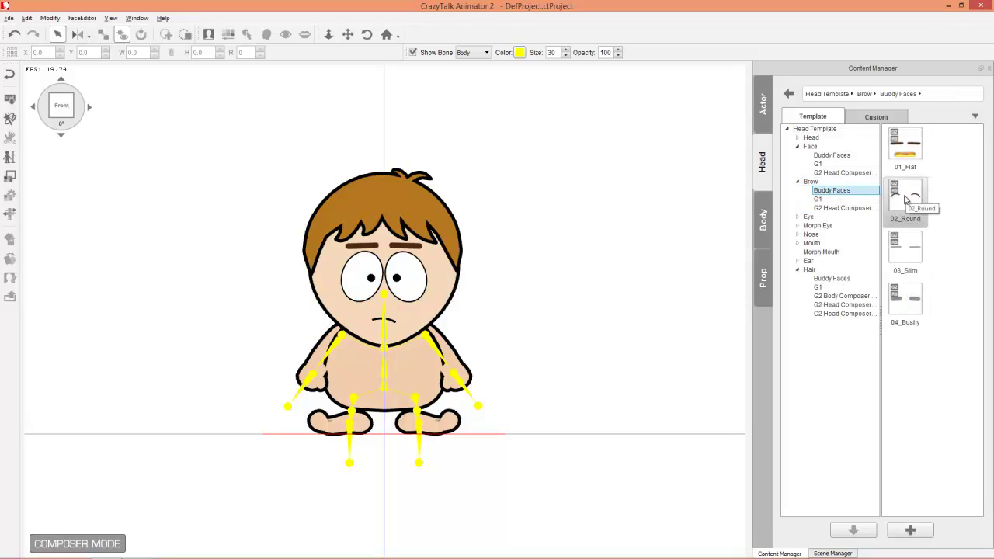
double_click(910, 244)
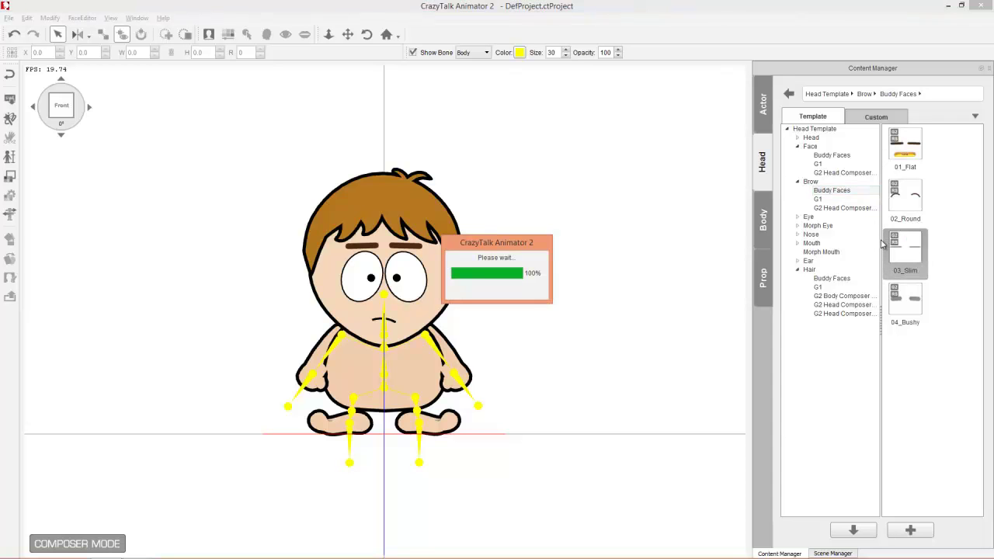
double_click(814, 217)
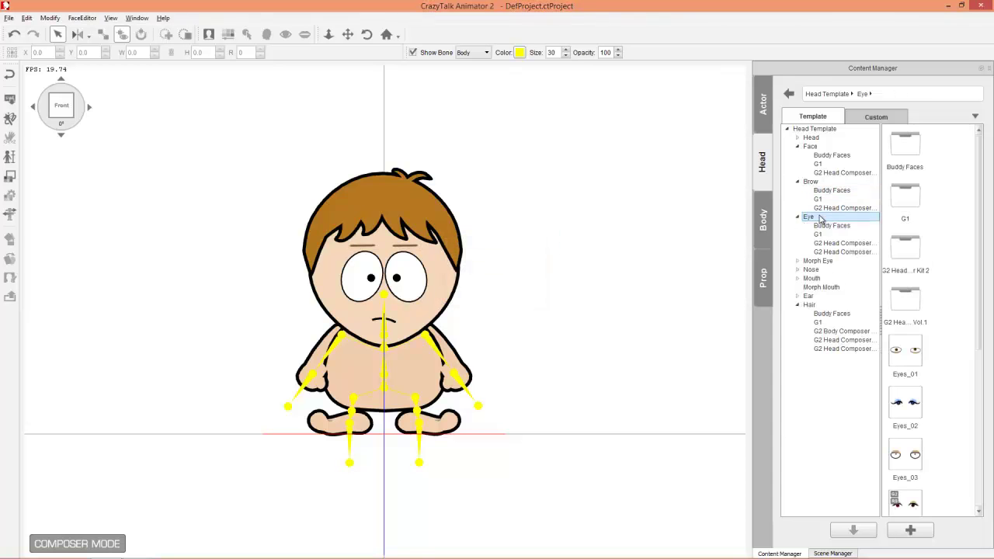
left_click(833, 225)
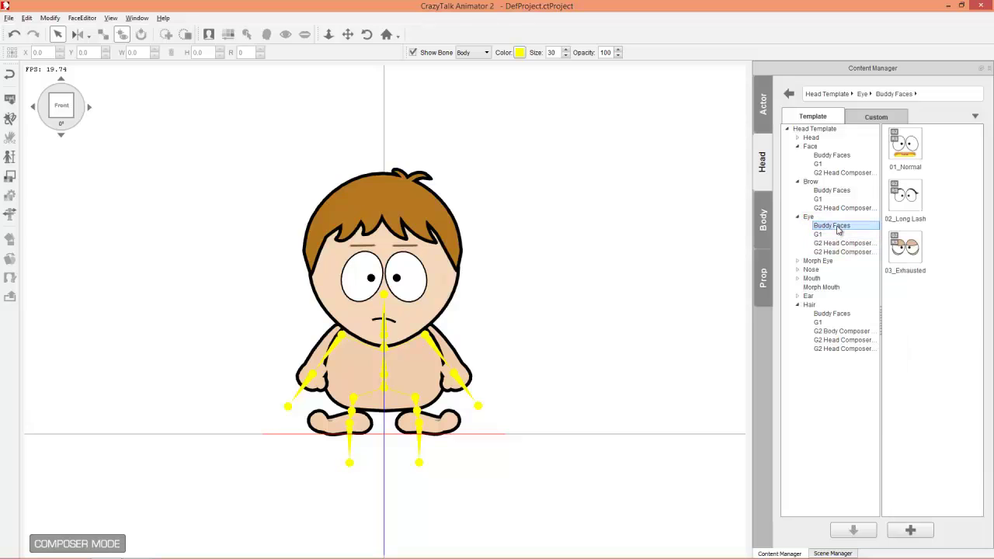
double_click(905, 196)
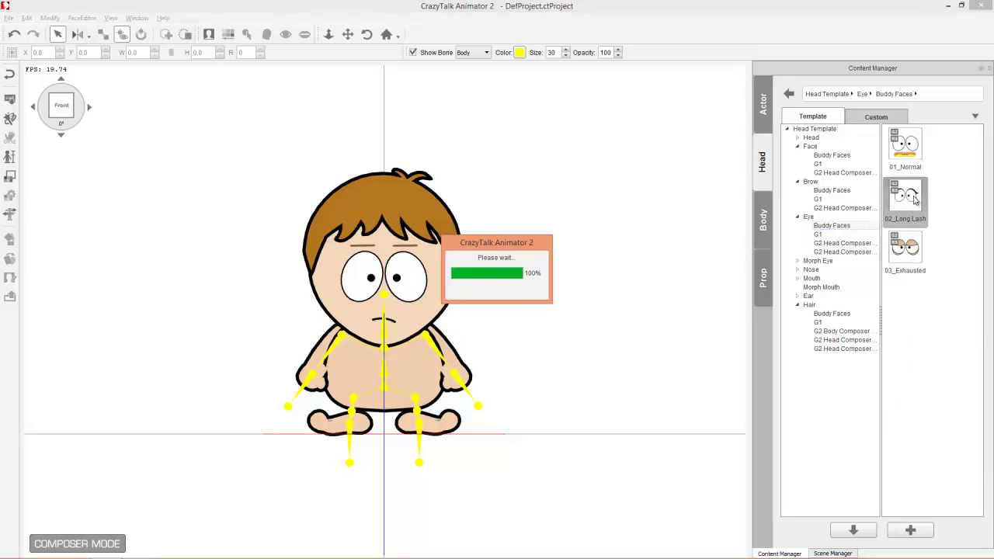
Check the Buddy Faces nose accessories and apply the 02_Red Lips mouth from the Buddy Faces mouth templates.
left_click(811, 270)
double_click(811, 270)
left_click(832, 278)
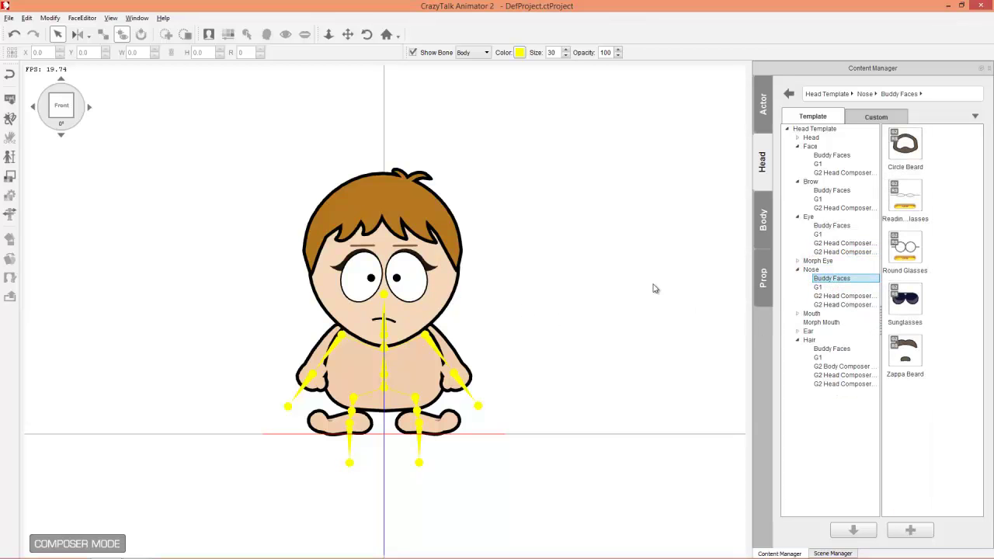
left_click(823, 315)
left_click(832, 322)
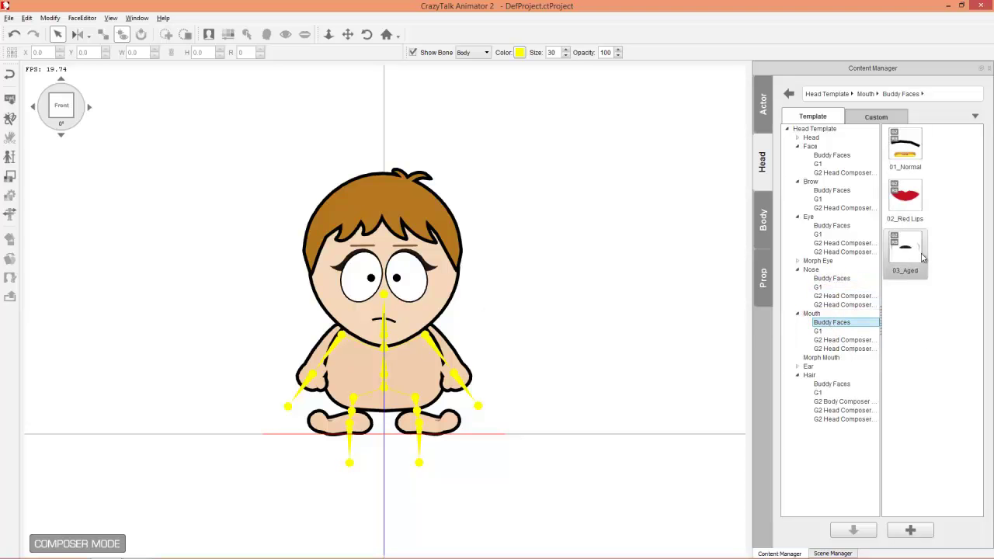
double_click(906, 198)
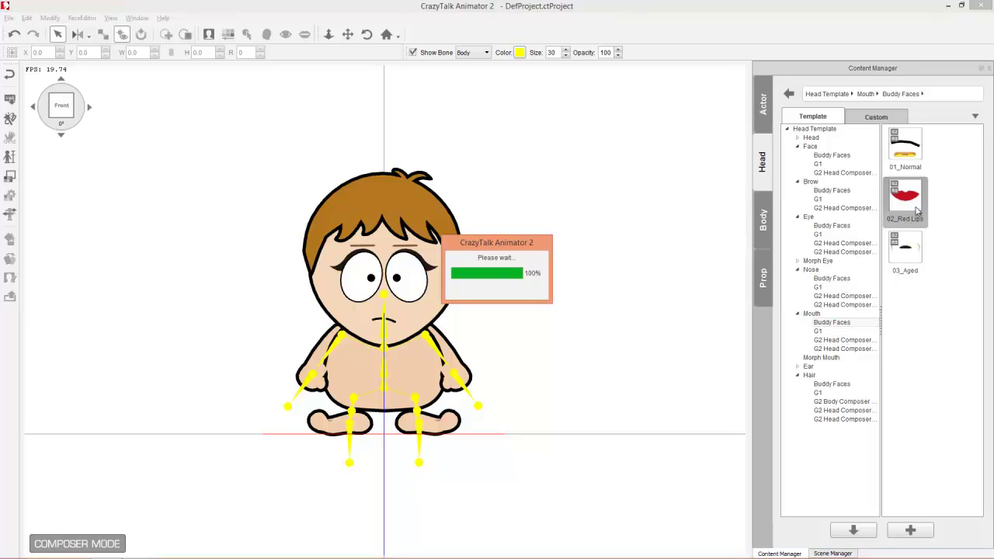
Give the second Buddy the Headband hairstyle from the Buddy Faces hair templates.
left_click(832, 384)
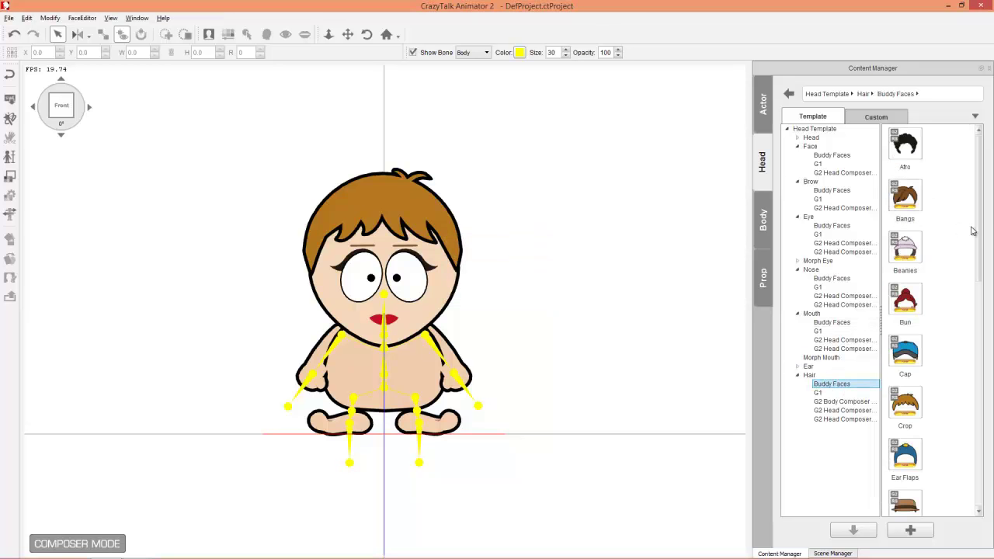
scroll(980, 214, "down", 4)
scroll(980, 215, "up", 5)
scroll(975, 220, "down", 1)
left_click_drag(974, 220, 980, 312)
double_click(905, 315)
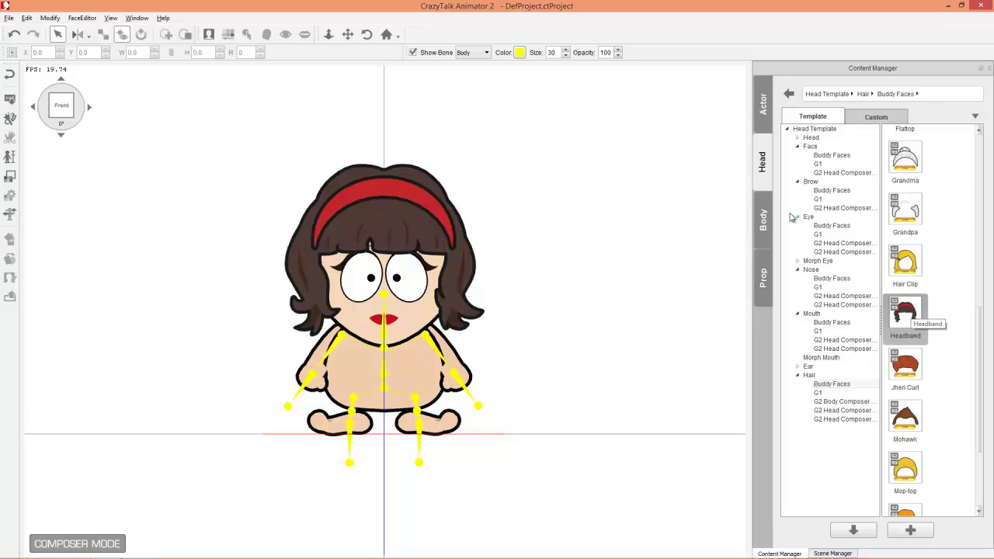
Dress the second Buddy in the Bowtie upper and the Mary Janes shoes from the Buddy Build body templates.
left_click(763, 220)
left_click(813, 146)
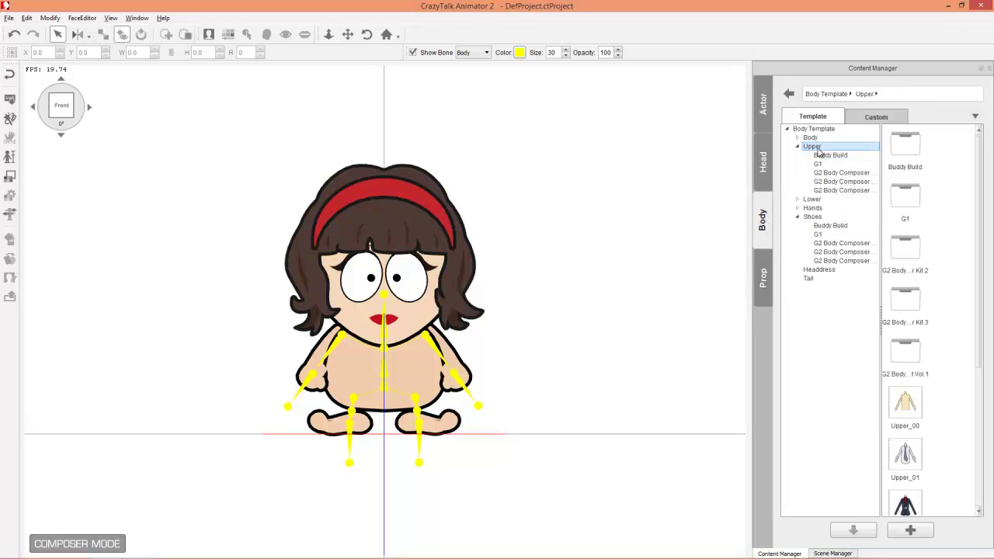
left_click(824, 155)
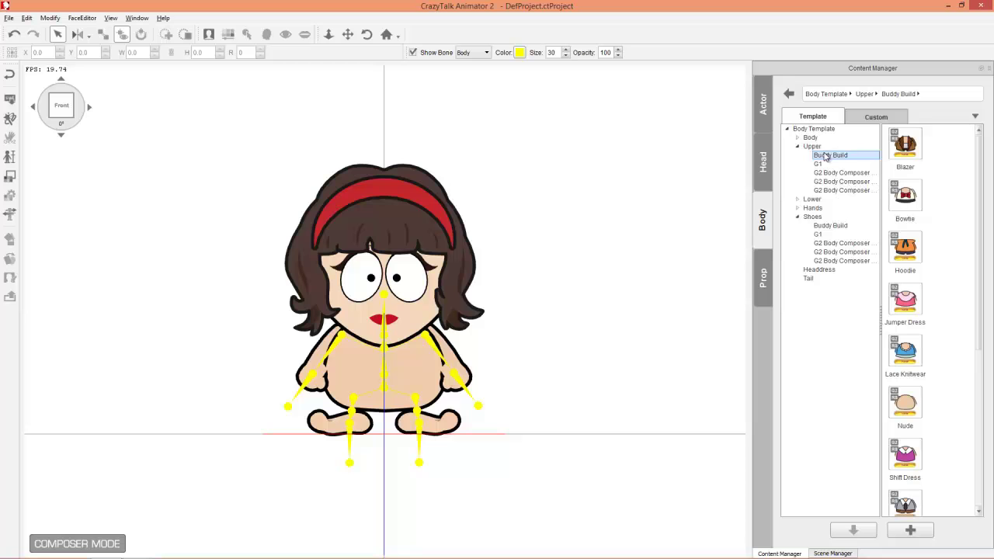
double_click(906, 195)
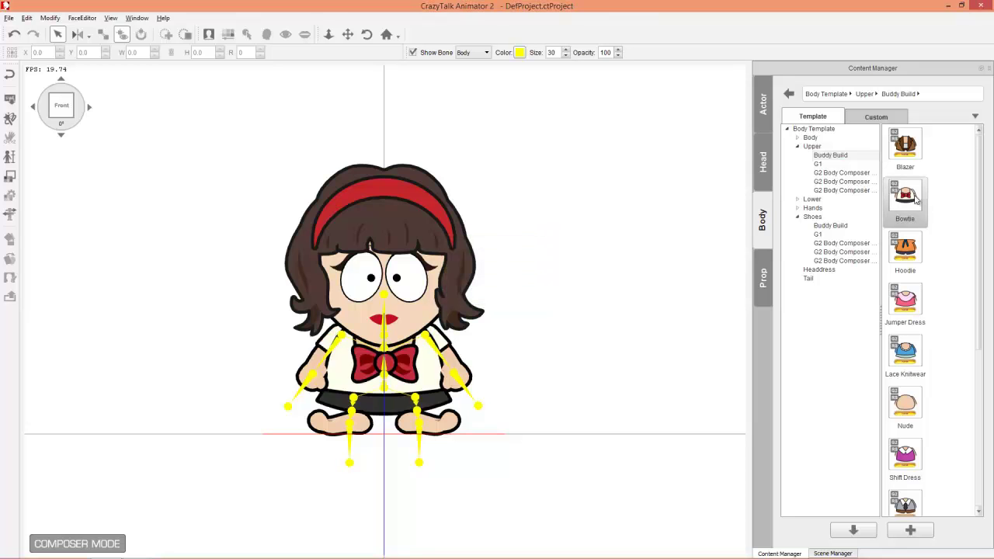
left_click(831, 226)
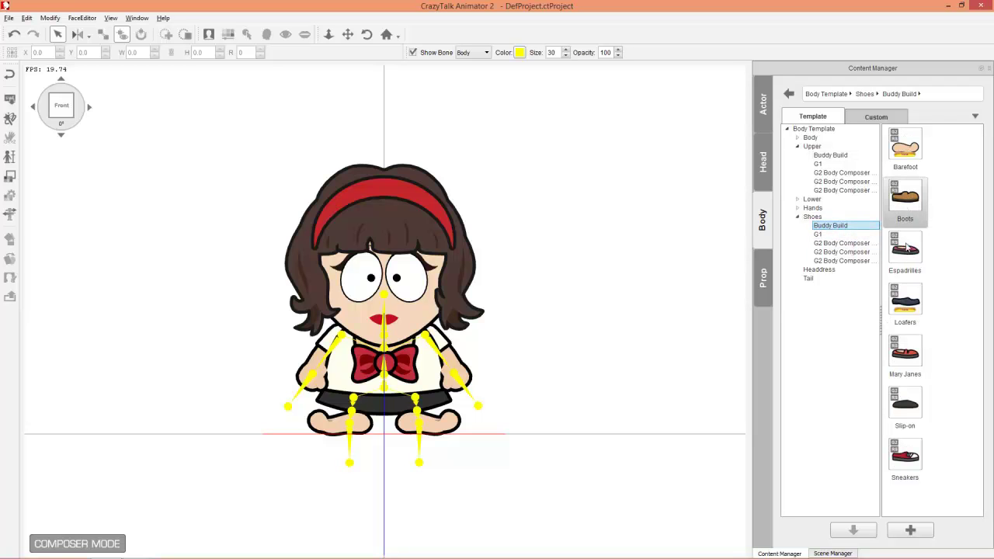
double_click(907, 355)
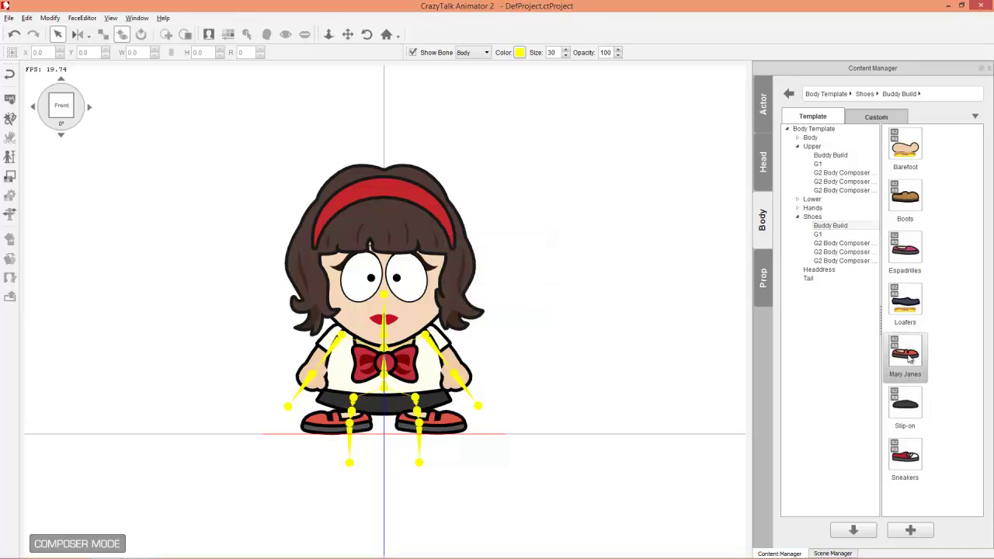
Check the Buddy Build templates for the lower body and exit the Composer back to the stage.
left_click(824, 201)
double_click(823, 201)
left_click(831, 209)
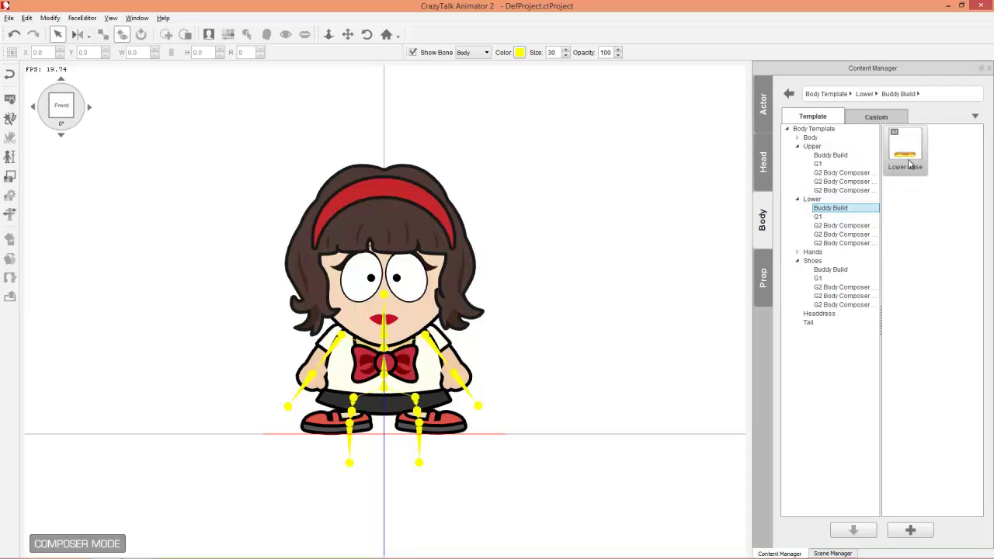
left_click(10, 71)
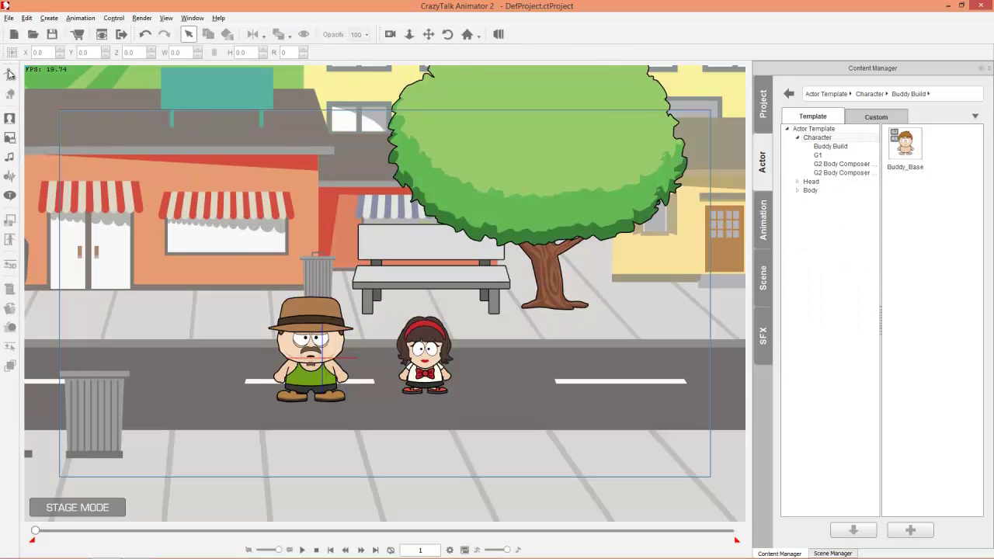
Save the fedora-wearing Buddy to the custom character library as Big Bob.
left_click(311, 357)
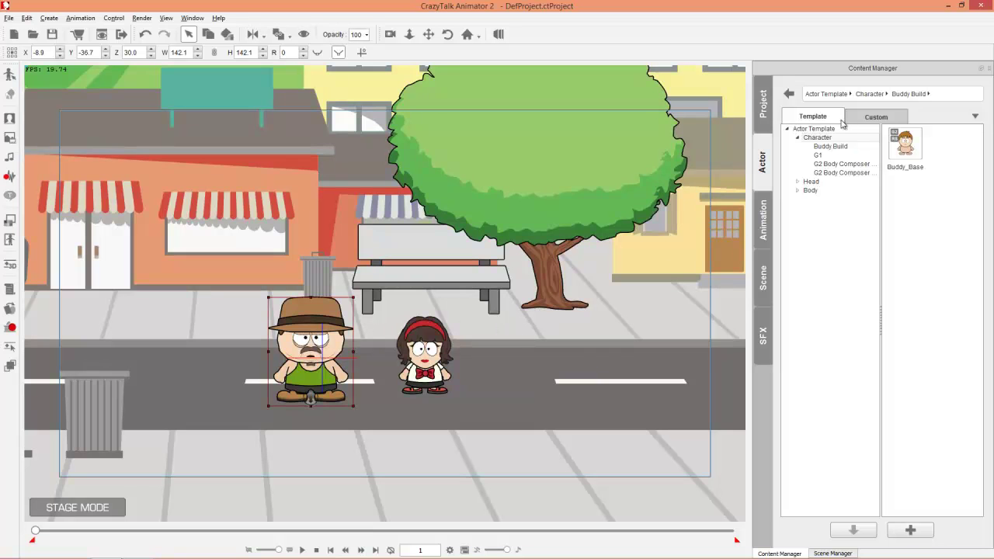
left_click(870, 118)
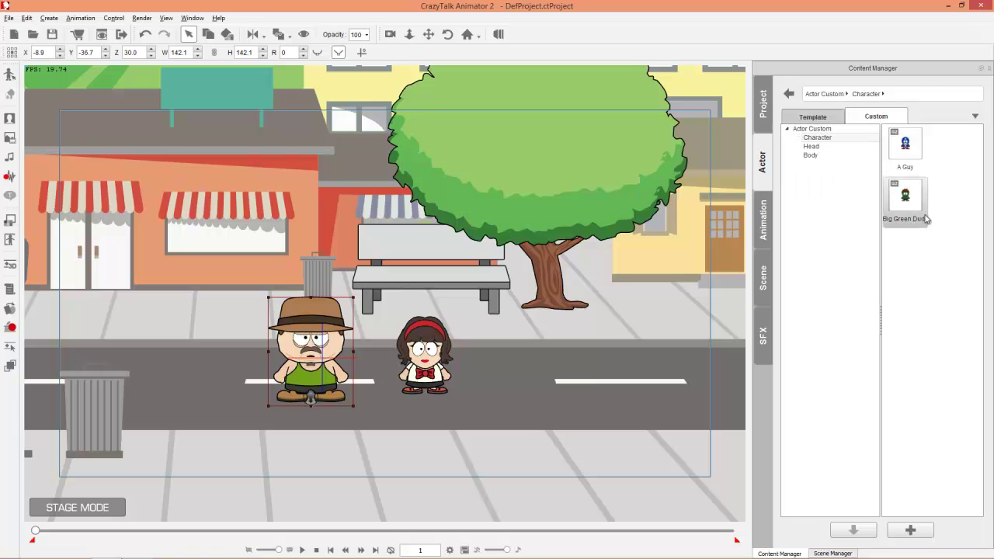
left_click(914, 530)
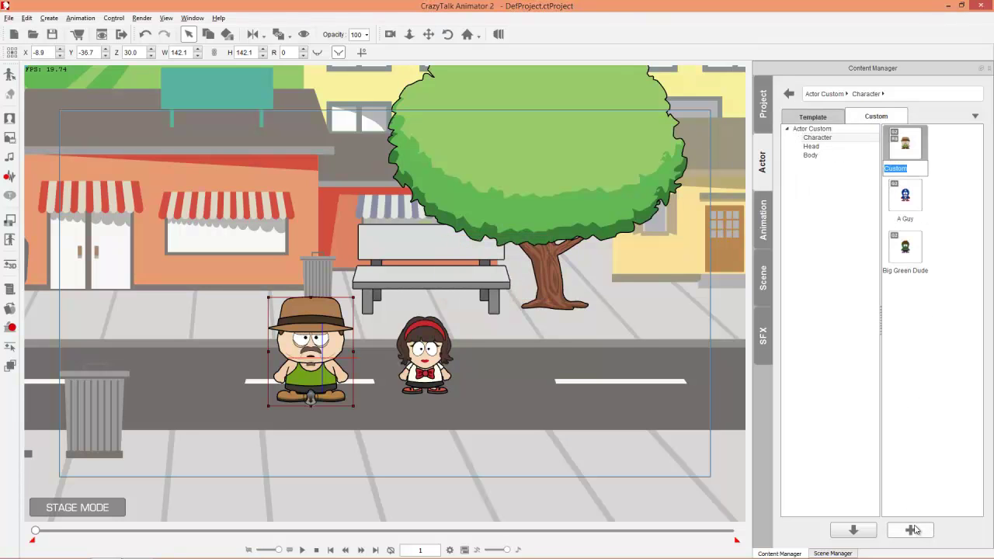
type("Big Bob")
key("Return")
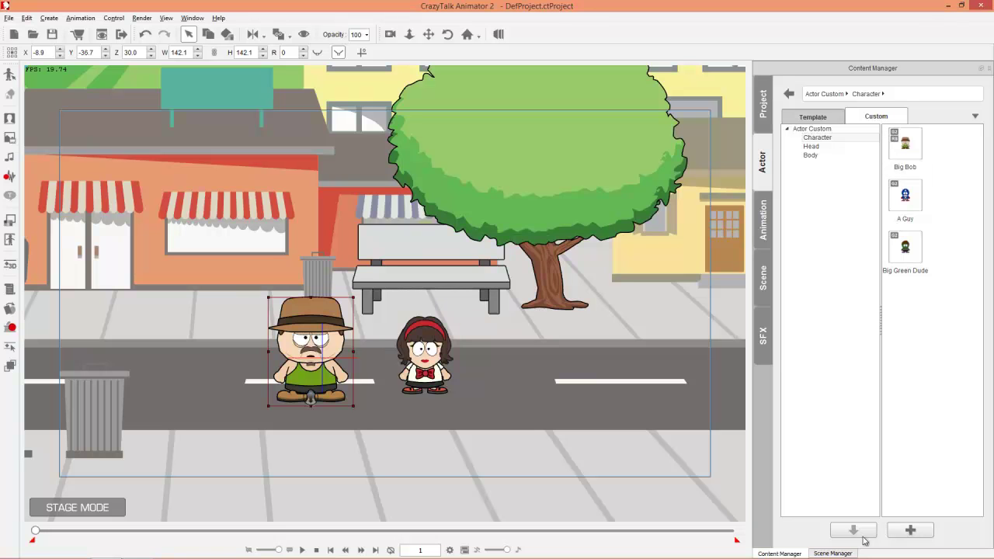
Save the headband-wearing Buddy to the custom character library as Cosplay Guy.
left_click(432, 358)
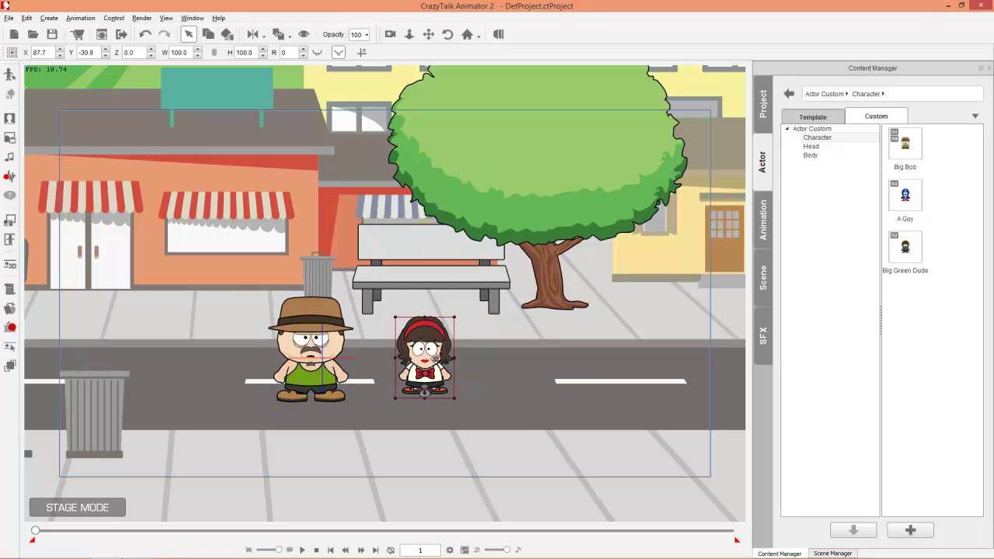
left_click(925, 528)
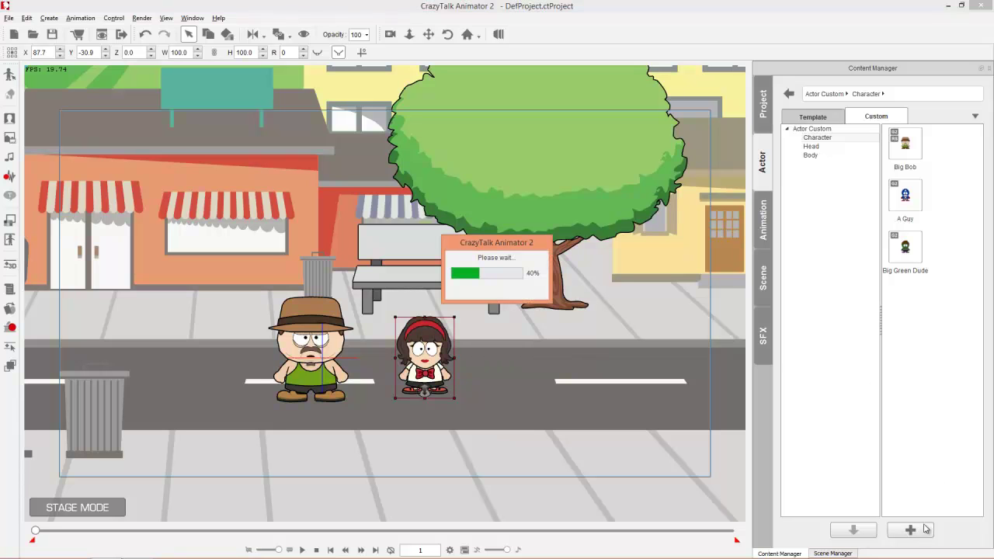
type("Cosplay Guy")
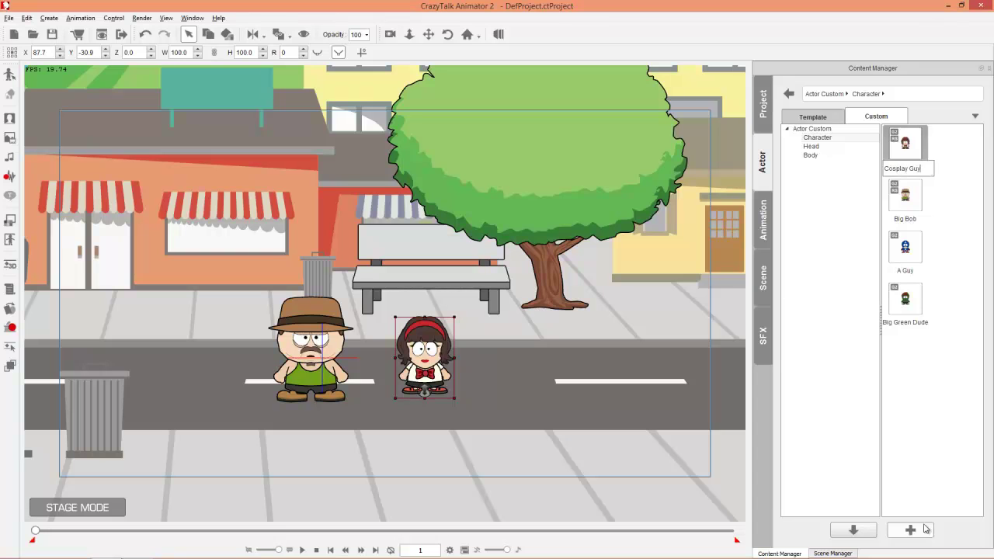
key("Return")
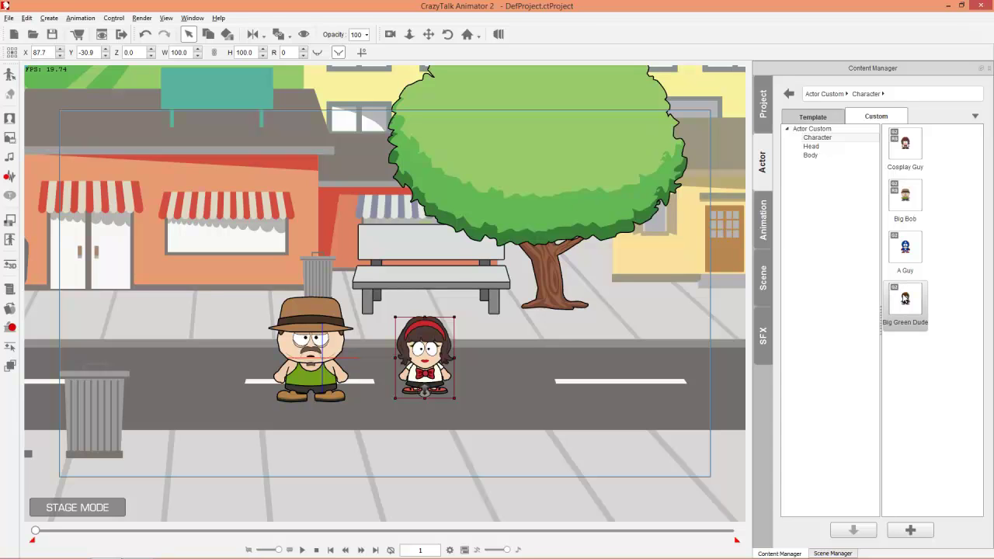
Replace the headband-wearing Buddy with Big Green Dude and the fedora-wearing Buddy with A Guy from the custom characters.
left_click_drag(914, 303, 428, 353)
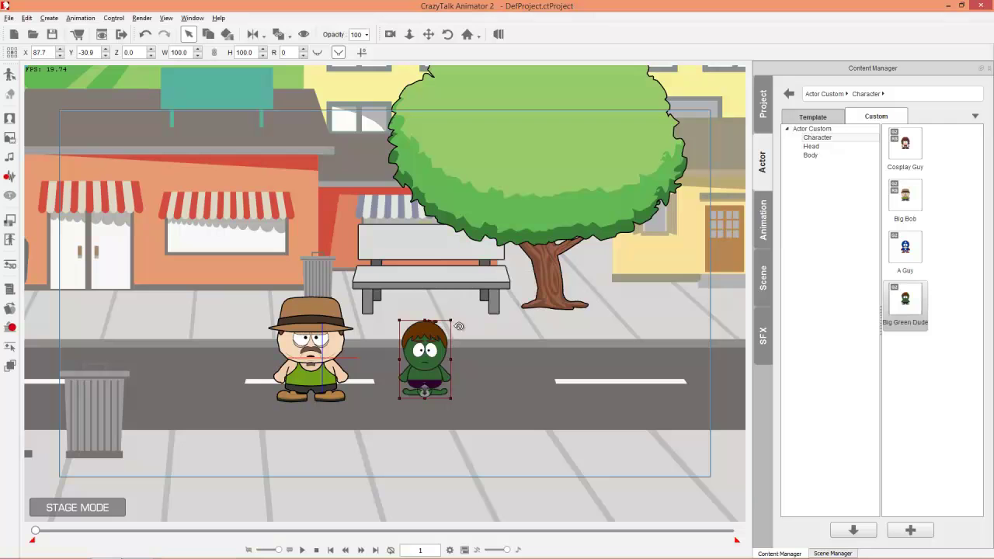
left_click_drag(906, 248, 315, 343)
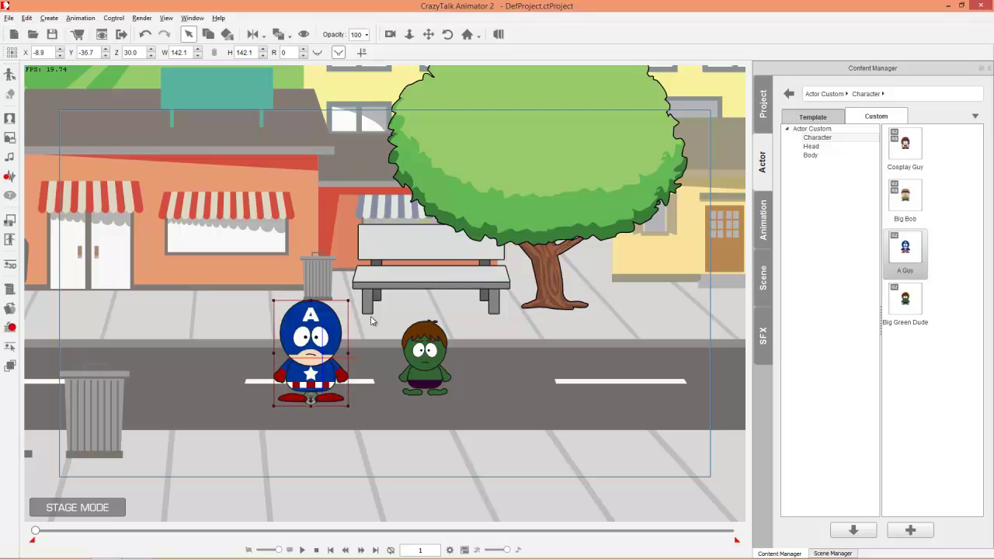
Scale the green Buddy to about 177% and place it in front of the bench, close beside the blue Buddy.
left_click(420, 354)
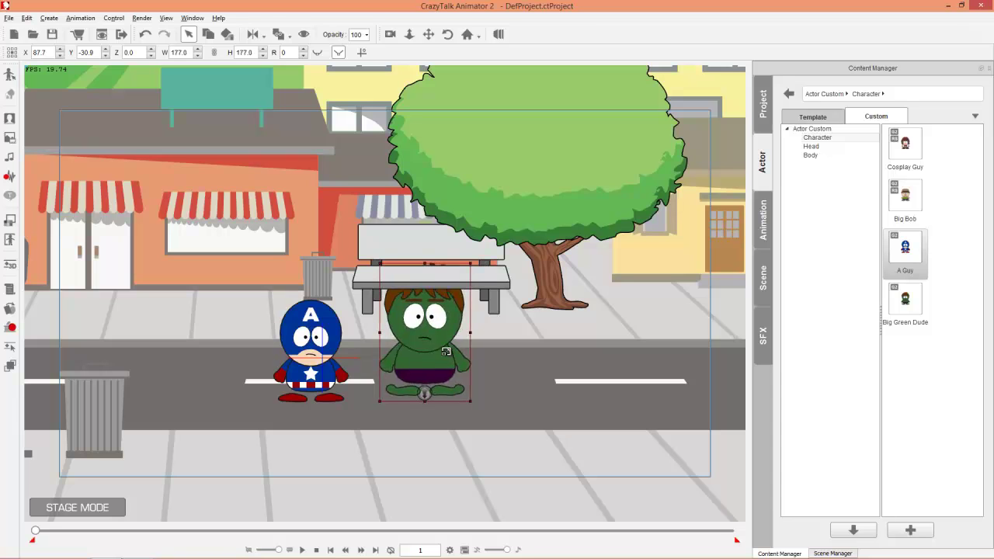
left_click_drag(425, 392, 425, 395)
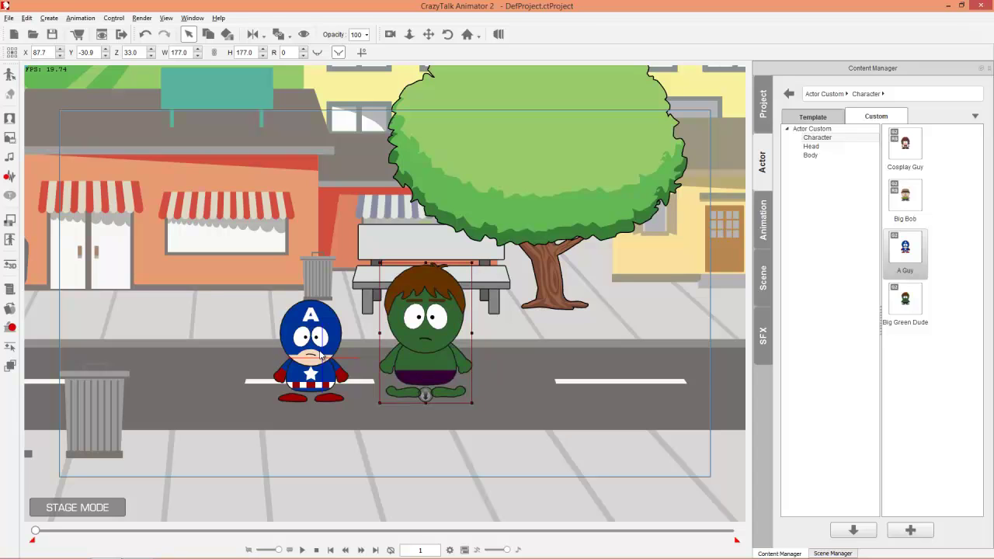
left_click_drag(420, 320, 399, 328)
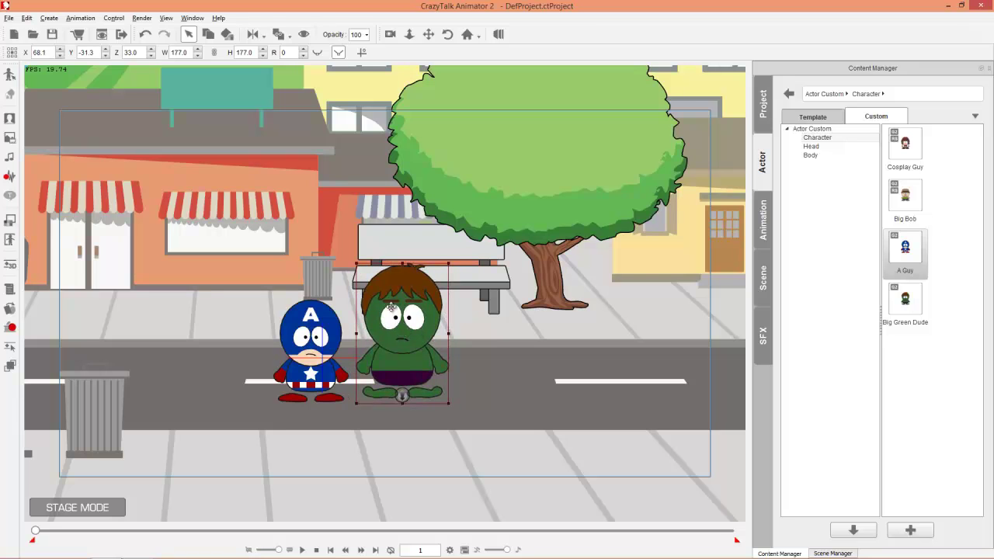
Add the custom Cosplay Guy character on the road beside the green Buddy, at about X 140.8, Y -28.1.
left_click_drag(905, 144, 494, 363)
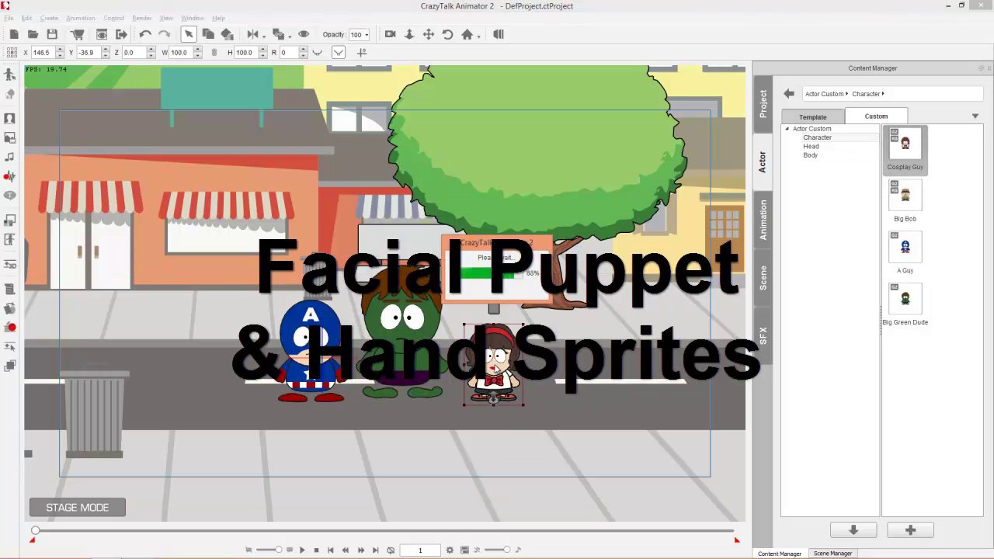
left_click_drag(494, 365, 501, 348)
Open the Puppet Editor for the headband-wearing Buddy and preview the wide-grin full face control.
left_click(11, 327)
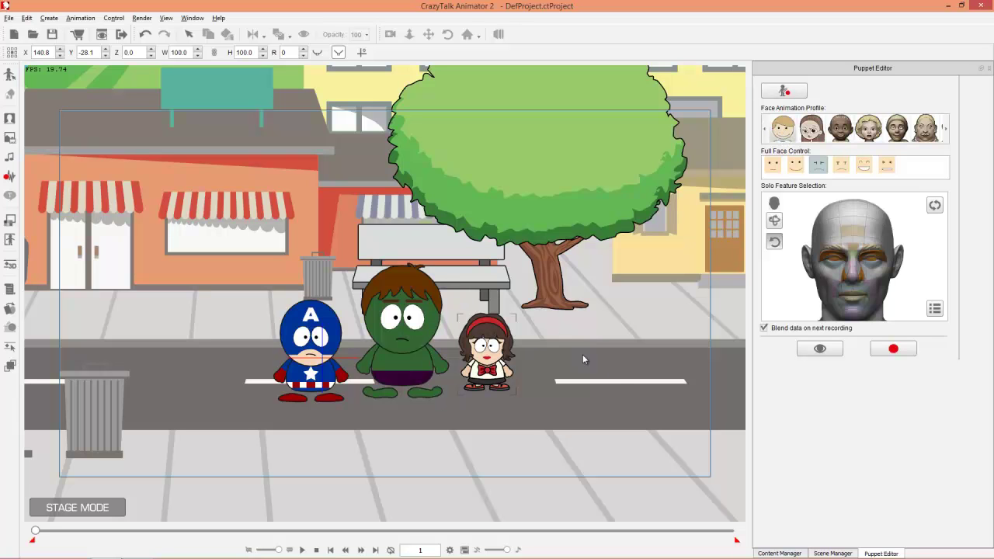
scroll(603, 351, "up", 2)
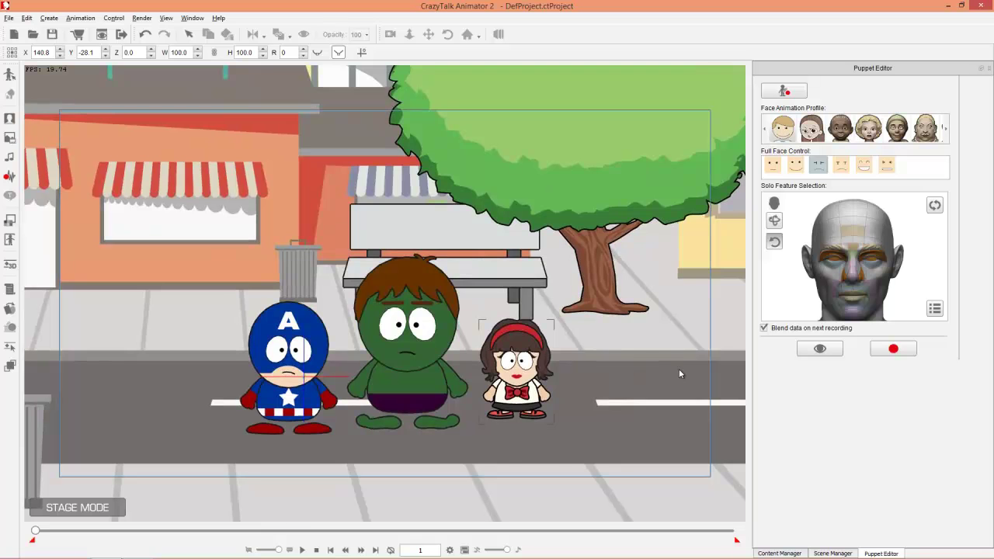
scroll(564, 388, "up", 2)
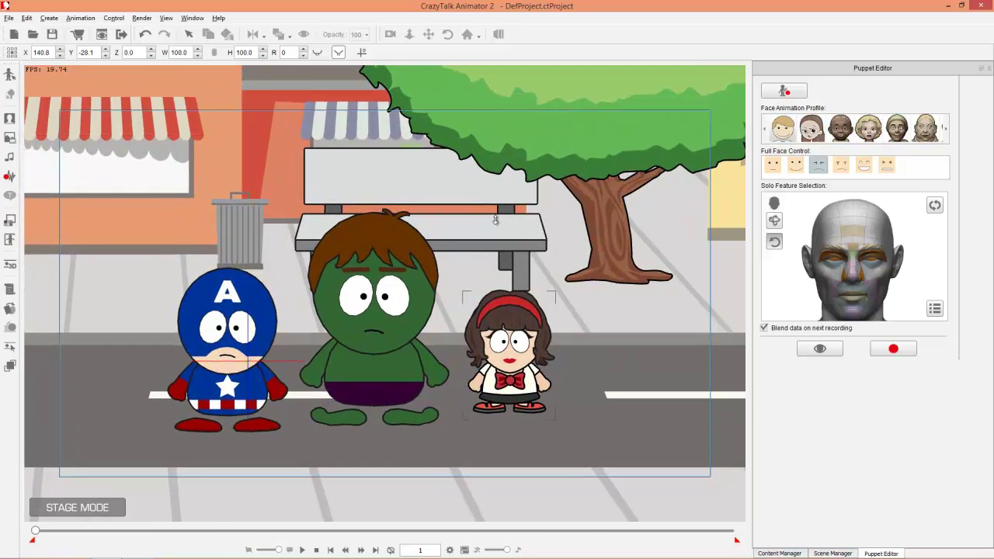
key("space")
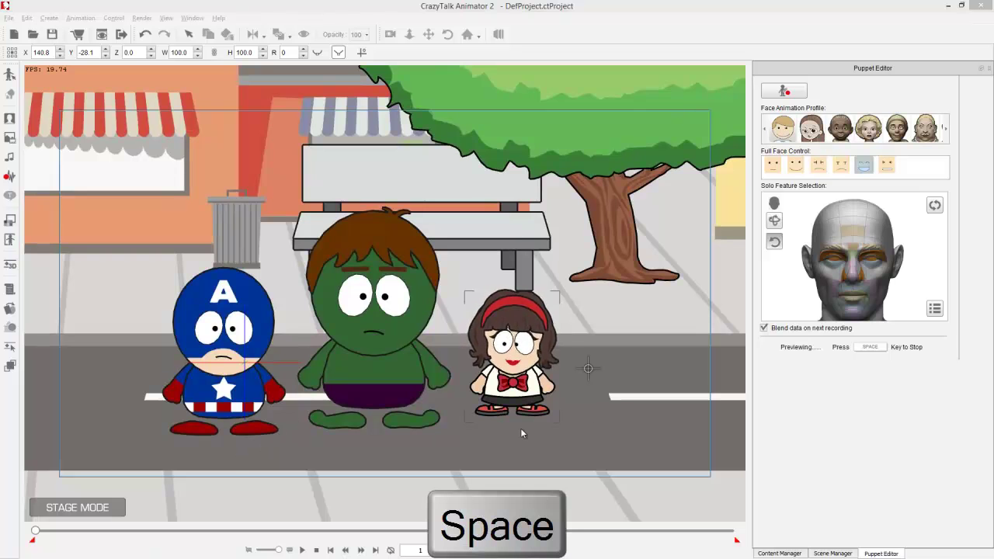
key("space")
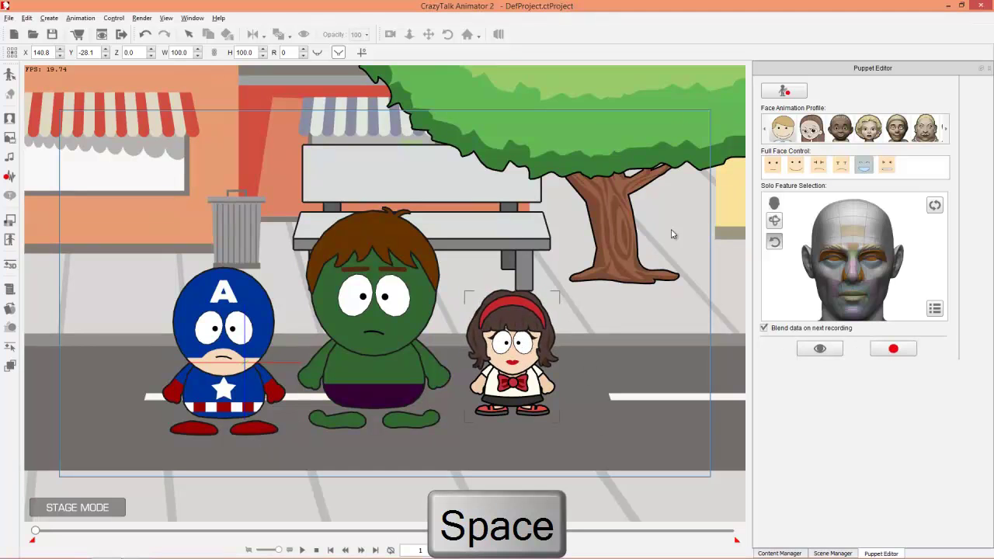
Preview the remaining talking, smiling and angry full face controls on the headband-wearing Buddy, and pick the cartoon boy animation profile.
left_click(887, 166)
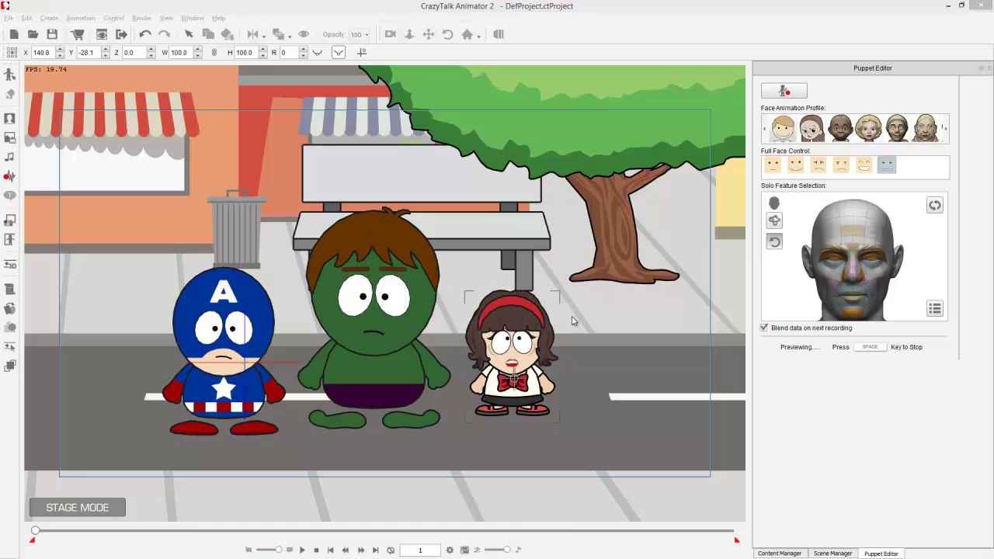
key("space")
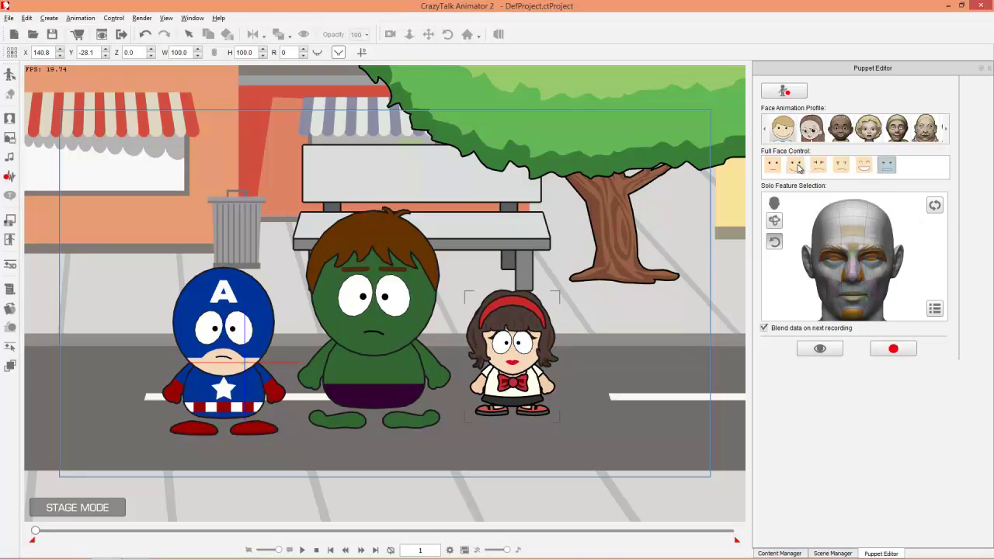
left_click(798, 168)
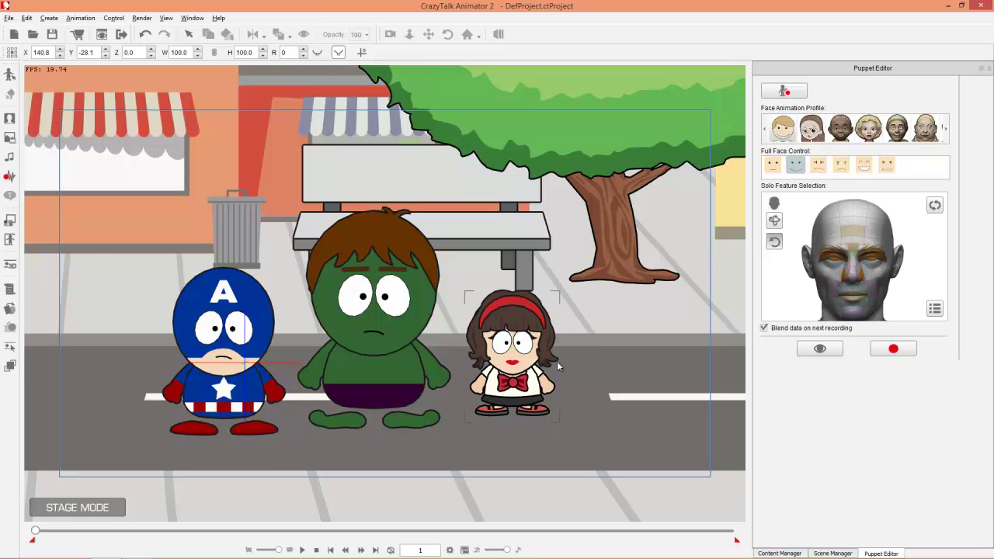
key("space")
left_click(819, 164)
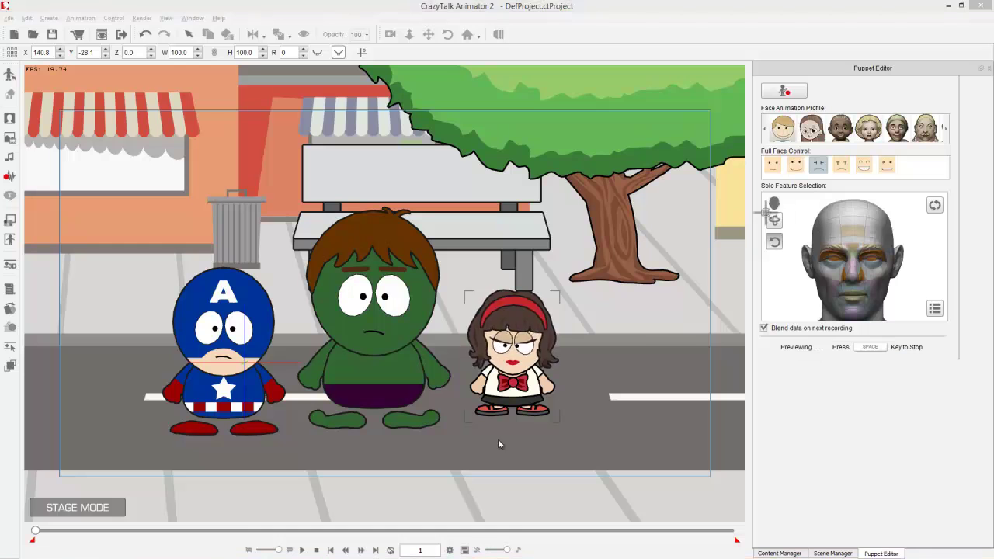
key("space")
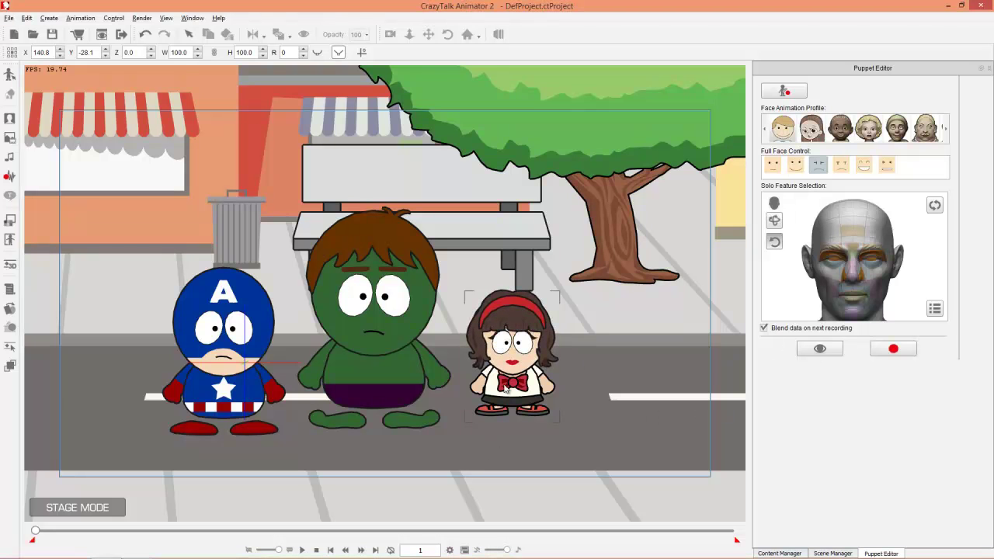
left_click(782, 128)
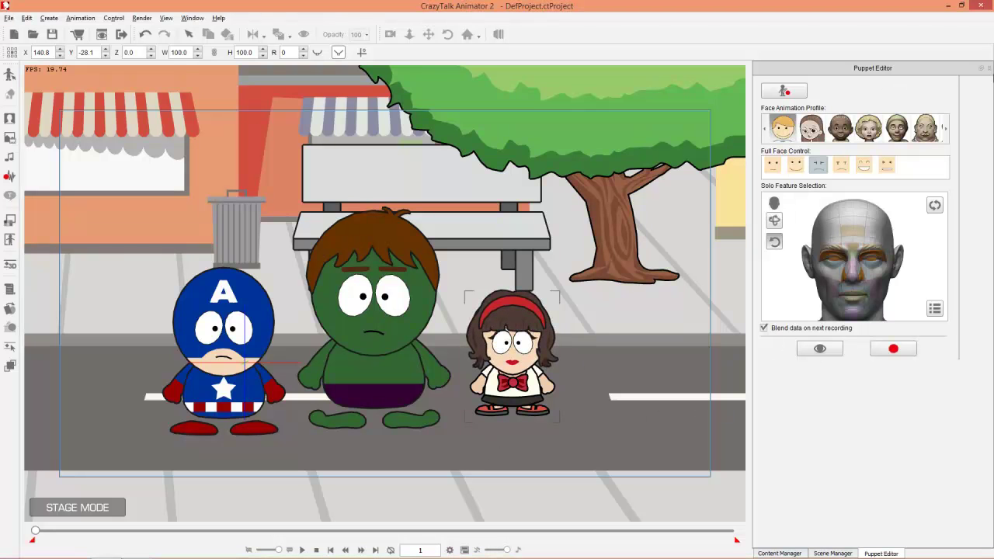
Close the Puppet Editor and select the green Buddy on the stage.
left_click(988, 69)
left_click(378, 294)
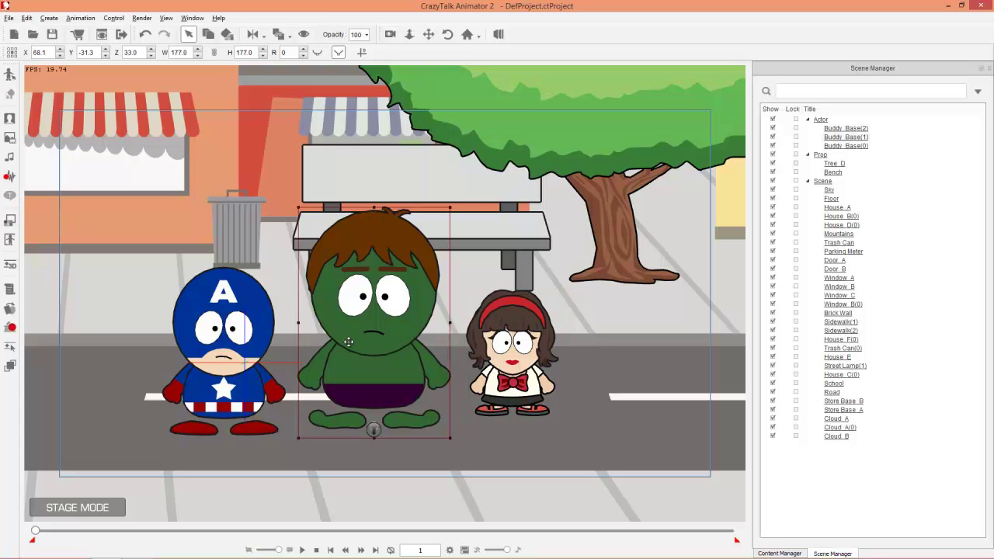
Preview the smiling and wide-grin full face controls on the green Buddy in the Puppet Editor, and close the editor.
left_click(11, 327)
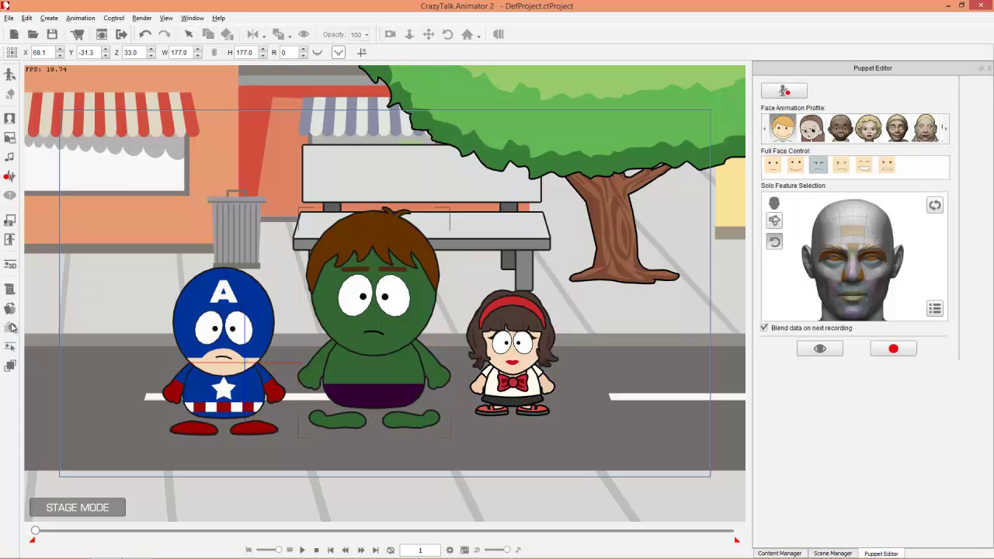
left_click(795, 164)
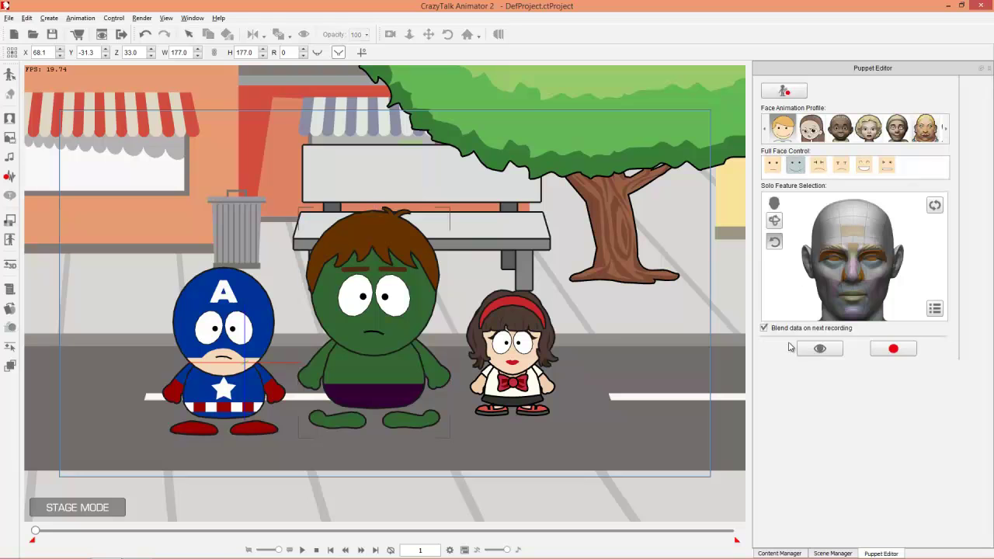
key("space")
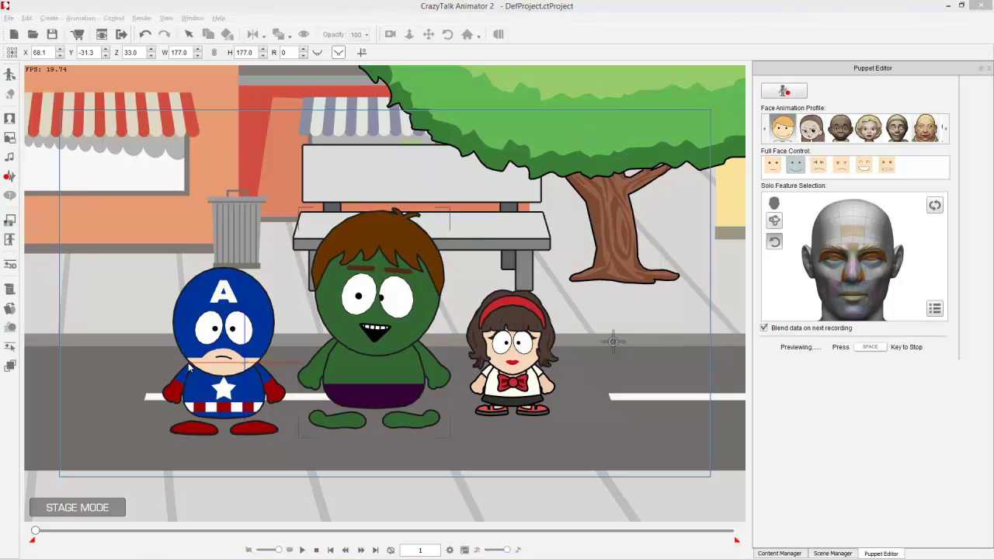
key("space")
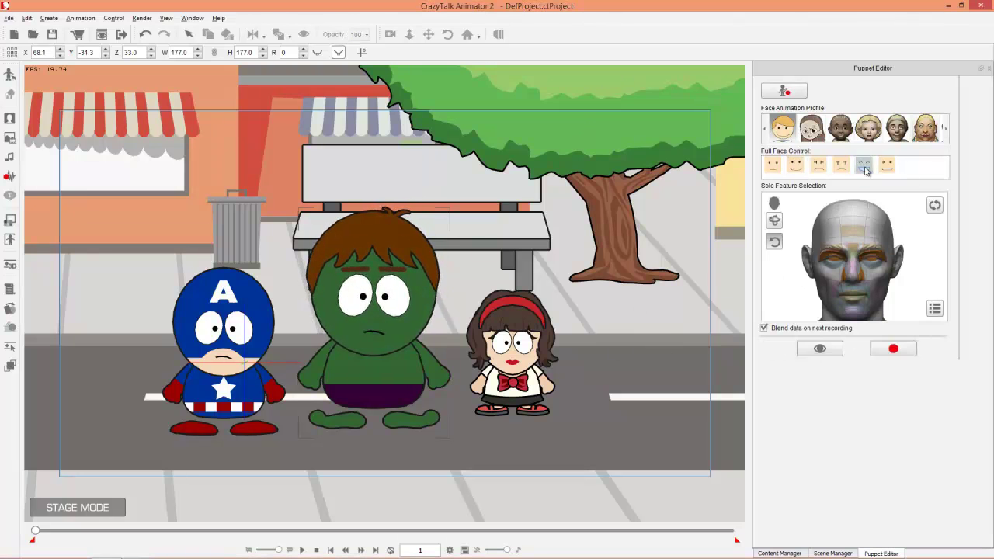
left_click(864, 164)
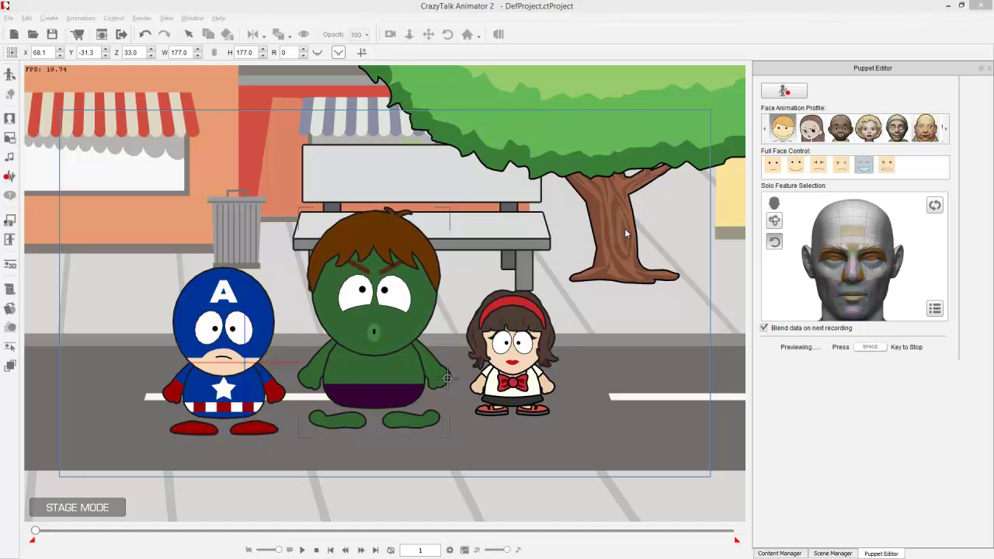
key("space")
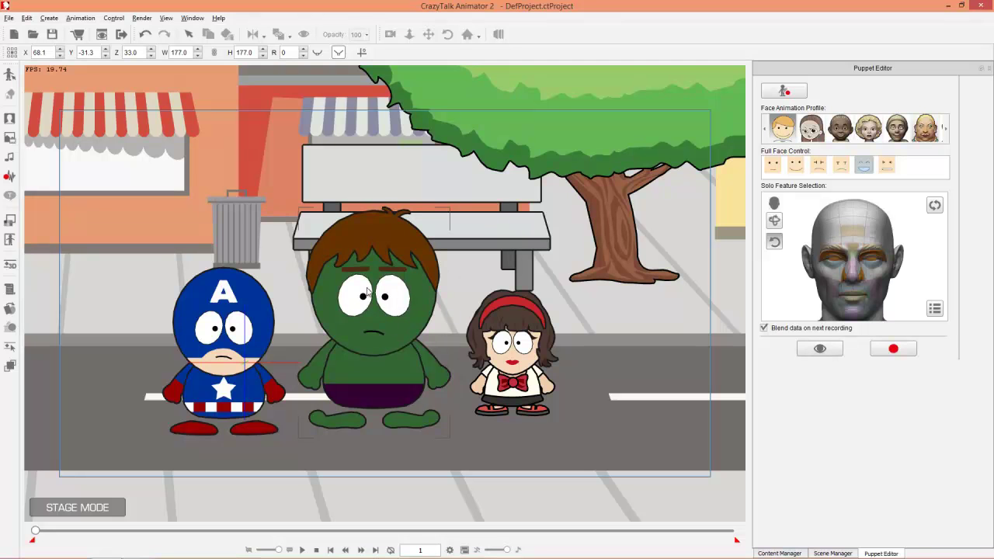
left_click(988, 68)
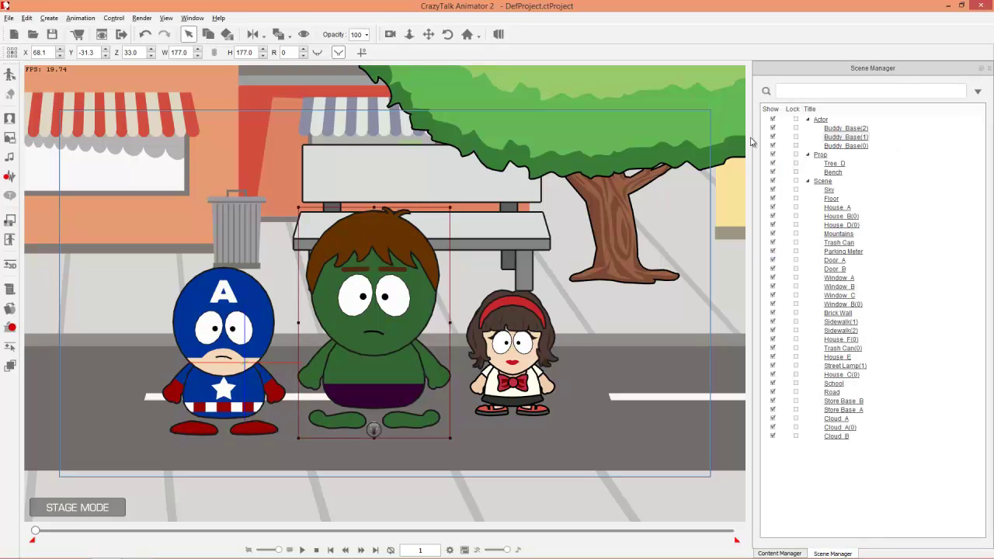
Open the Sprite Editor for the headband-wearing Buddy and look through the sprites available for her right hand.
left_click(524, 355)
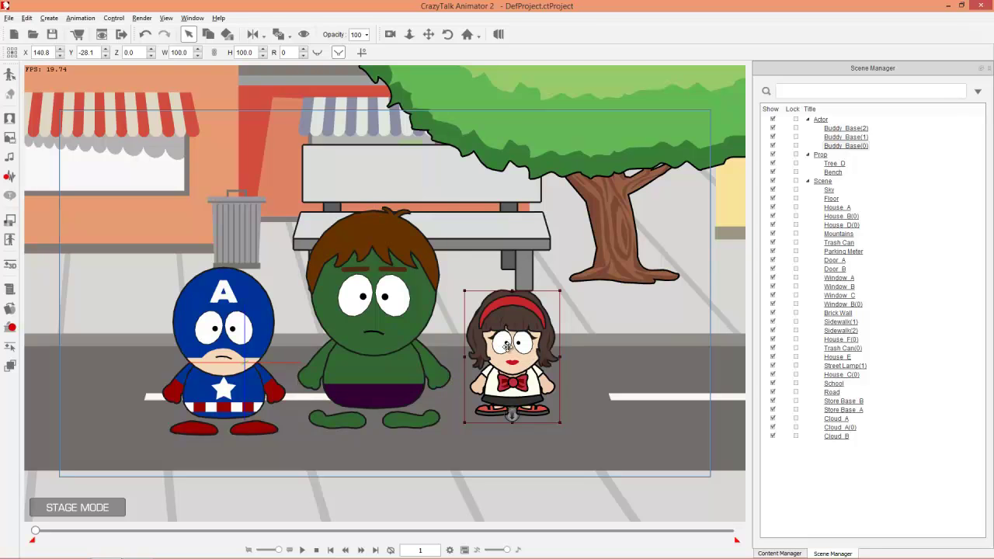
scroll(453, 389, "up", 4)
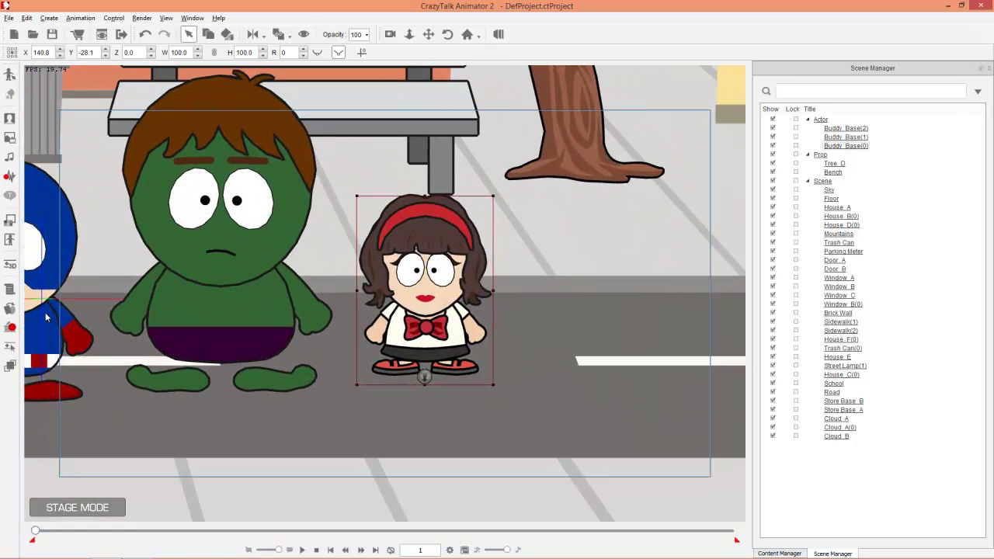
left_click(10, 309)
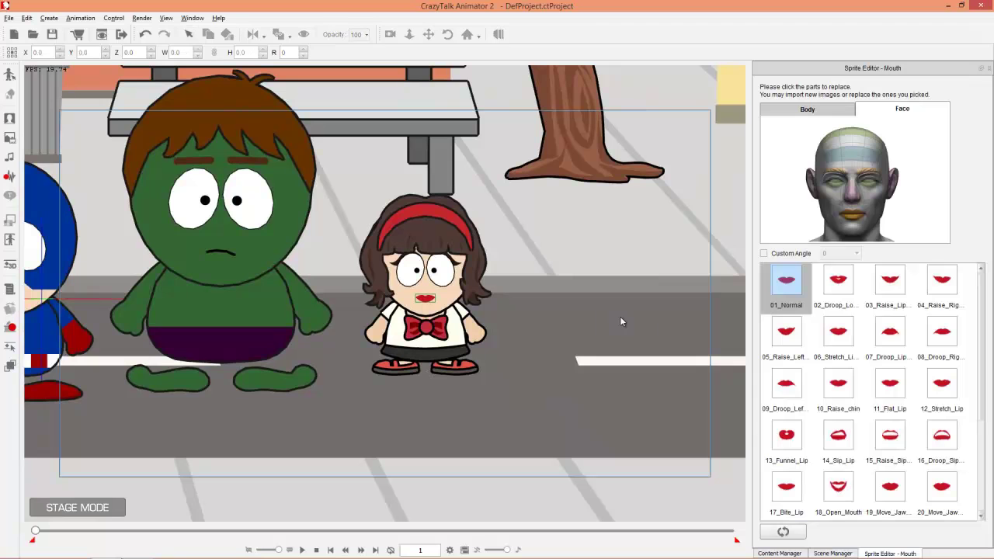
left_click(379, 333)
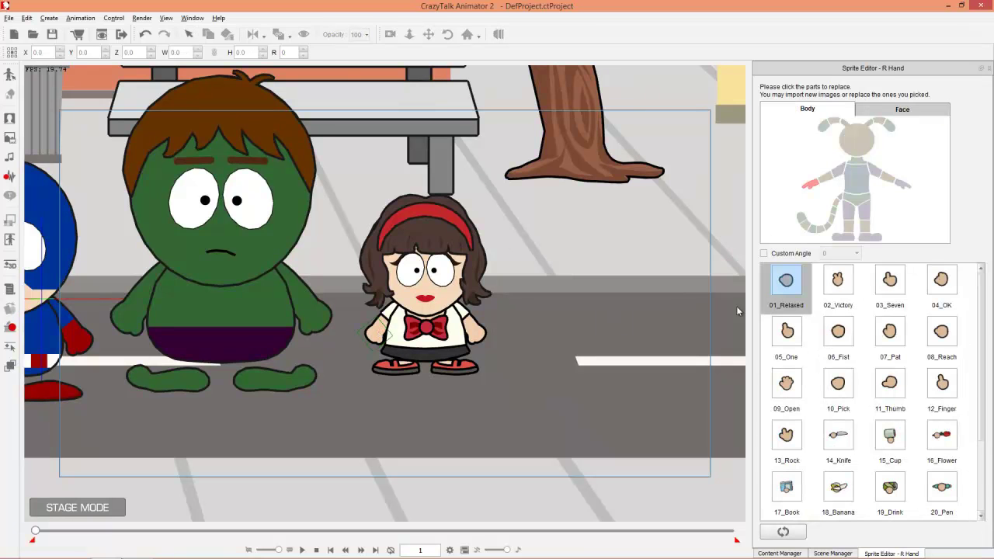
scroll(984, 322, "down", 3)
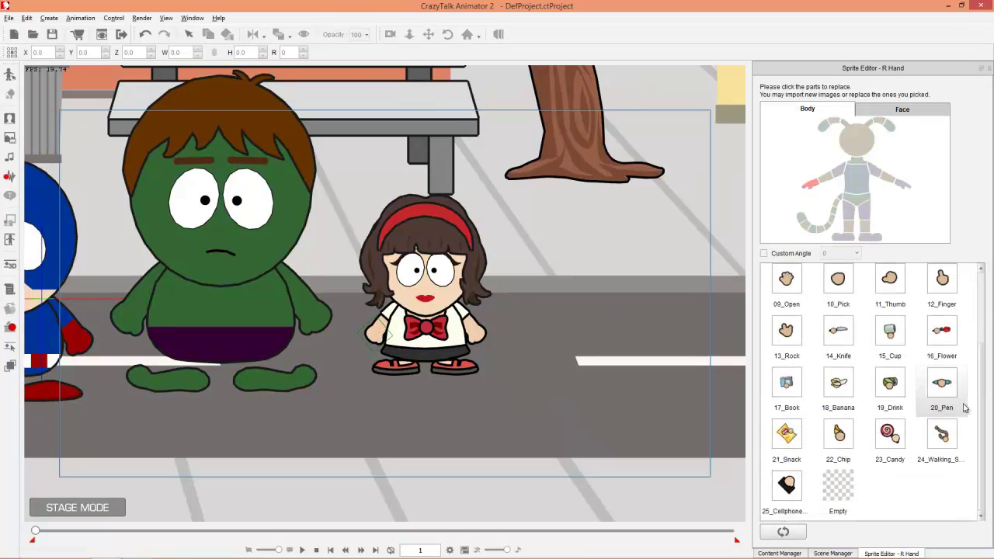
Try the candy, walking stick and snack sprites on the right hand, restore 01_Relaxed, and close the Sprite Editor.
left_click(887, 437)
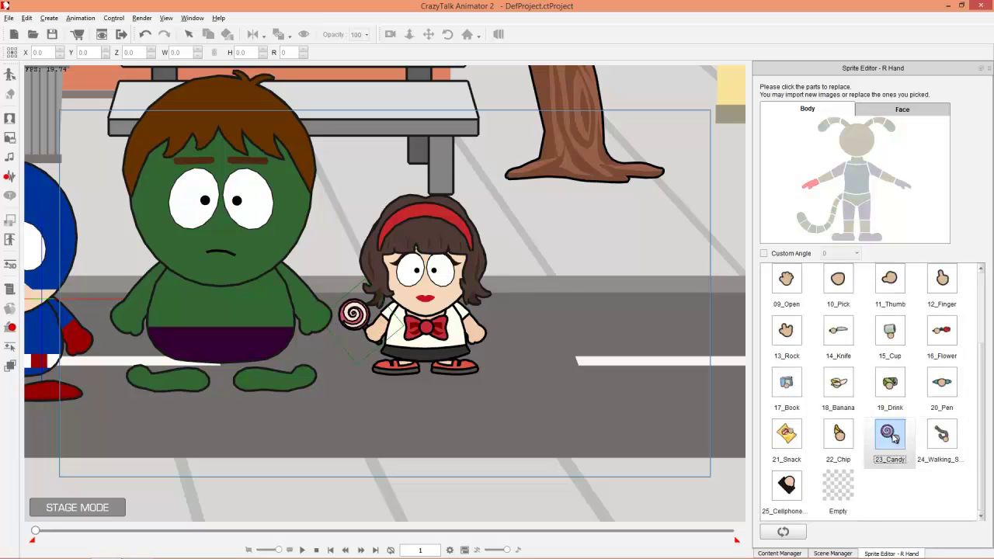
left_click(944, 440)
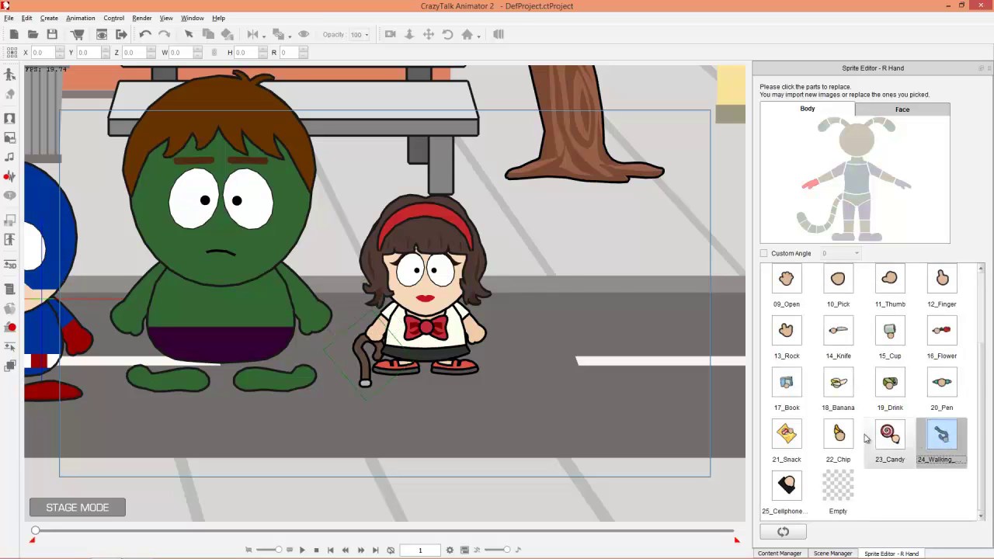
left_click(797, 447)
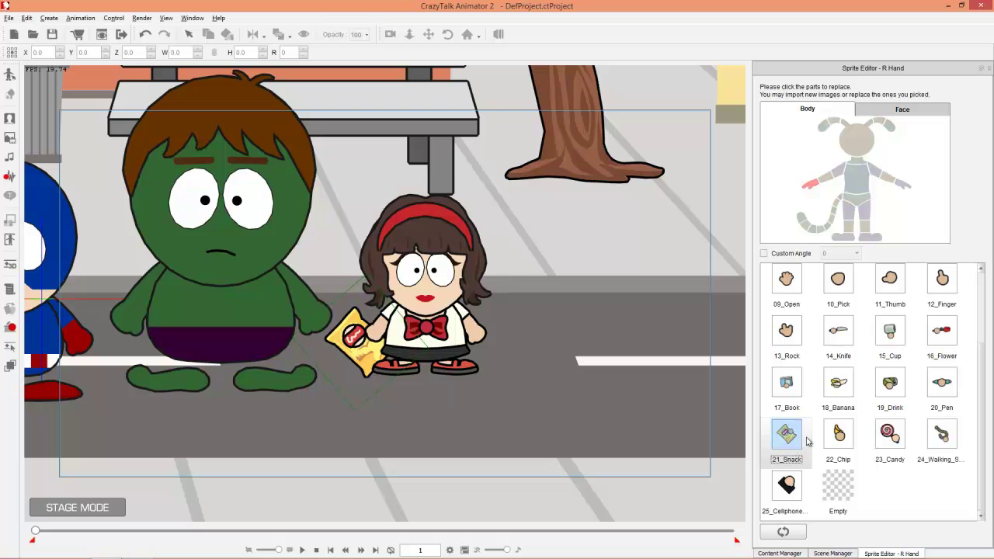
scroll(981, 386, "up", 5)
left_click(792, 286)
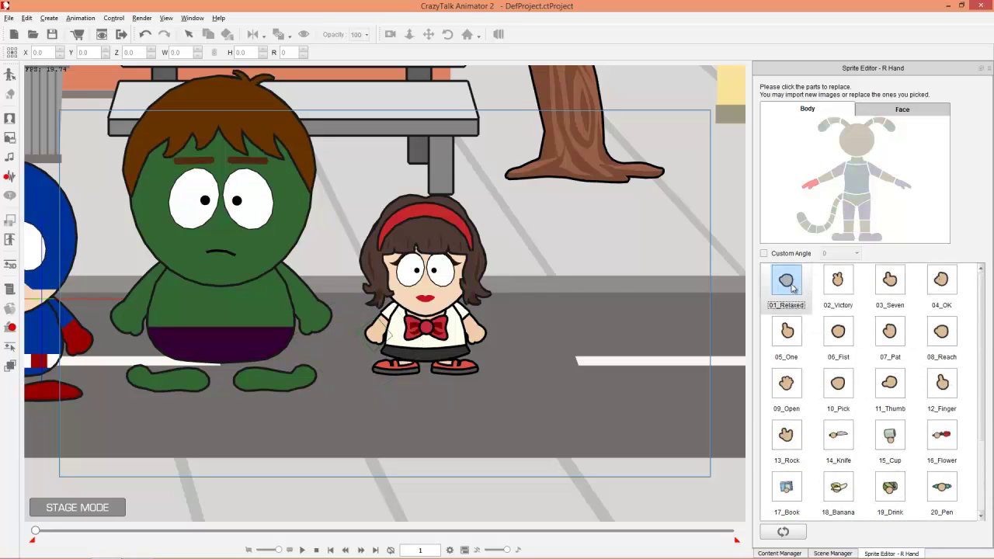
key("Escape")
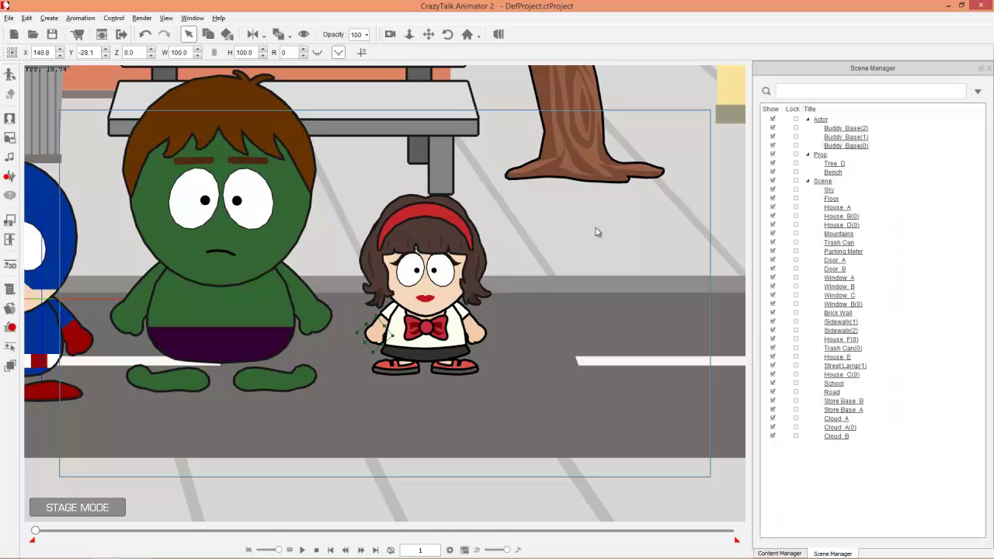
Delete the headband-wearing Buddy and move the green Buddy to about X 64.6, Y -35.5.
scroll(326, 320, "down", 5)
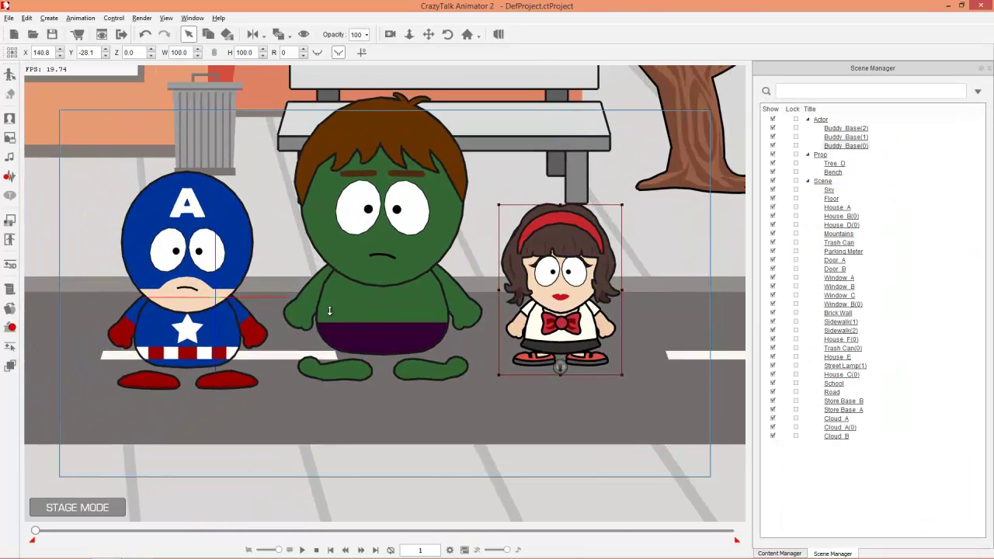
key("Delete")
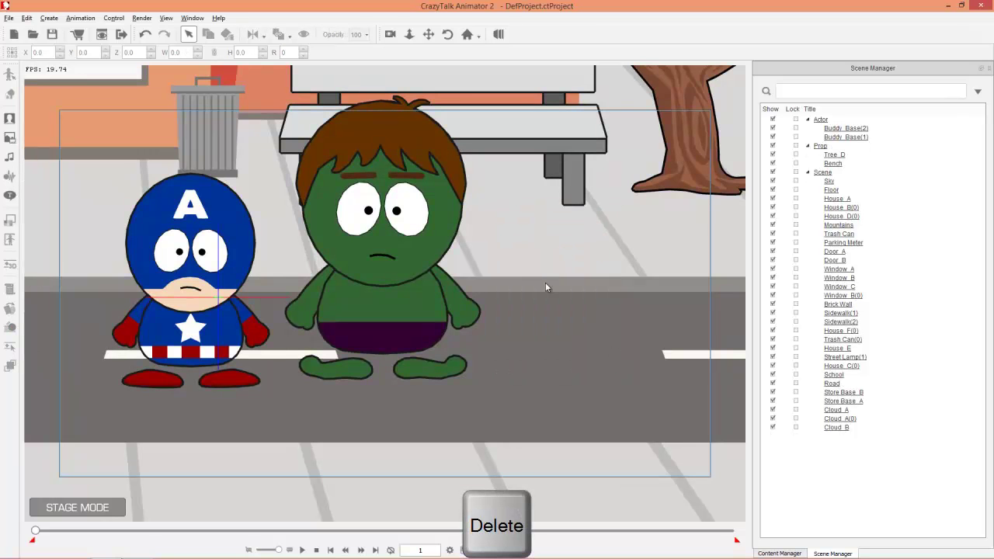
scroll(472, 281, "up", 3)
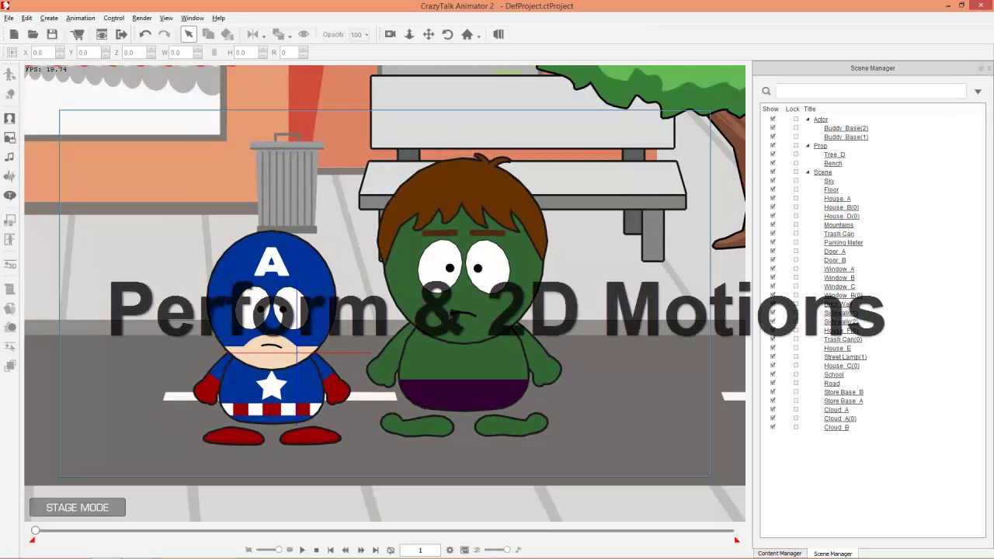
left_click(464, 333)
left_click_drag(466, 355, 457, 366)
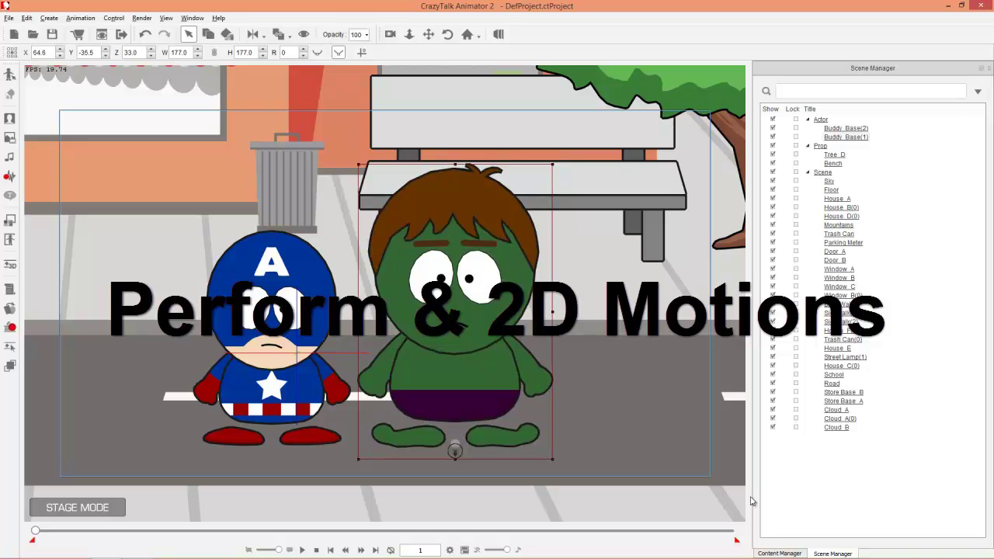
Select the blue-costumed Buddy and open the Buddy Action folder of the Perform animation templates.
left_click(781, 552)
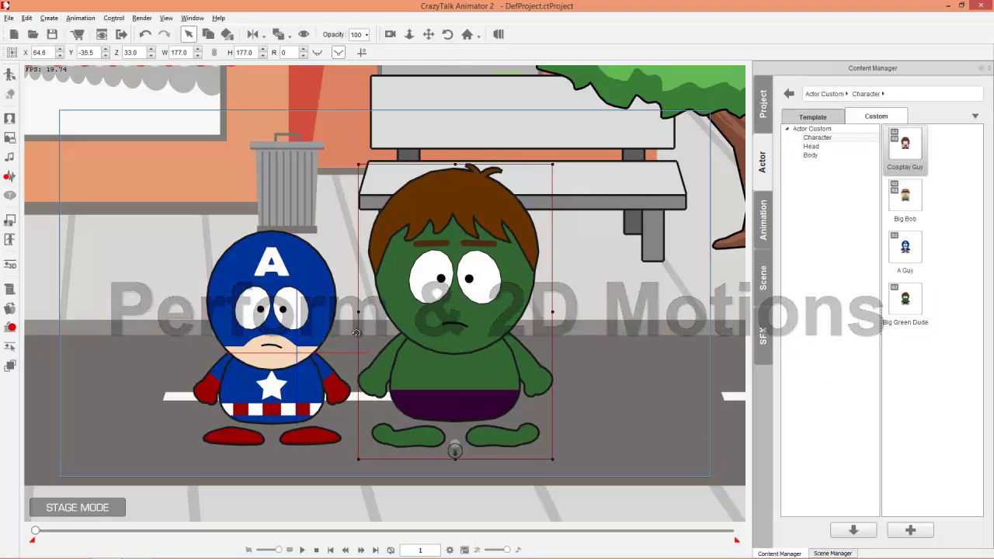
left_click(287, 287)
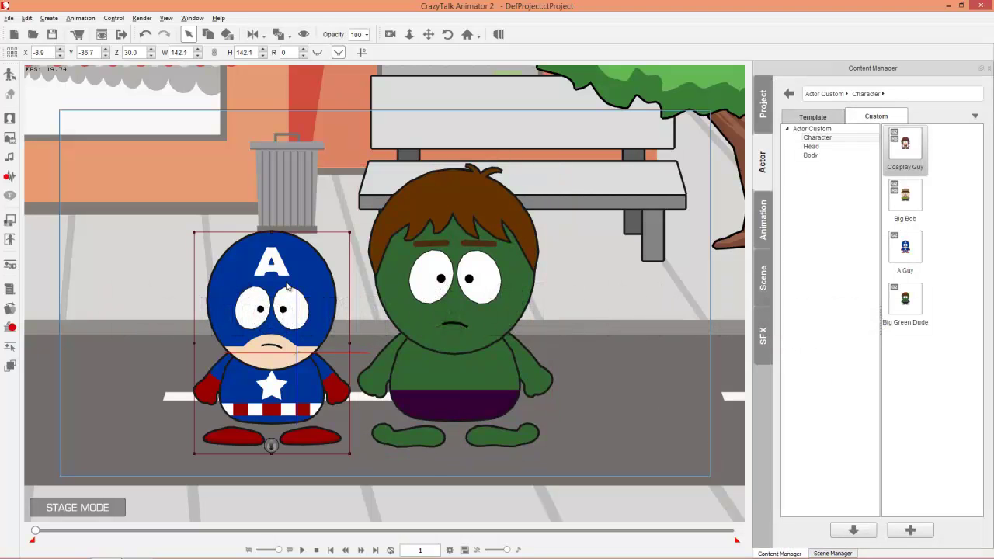
left_click(761, 211)
left_click(816, 156)
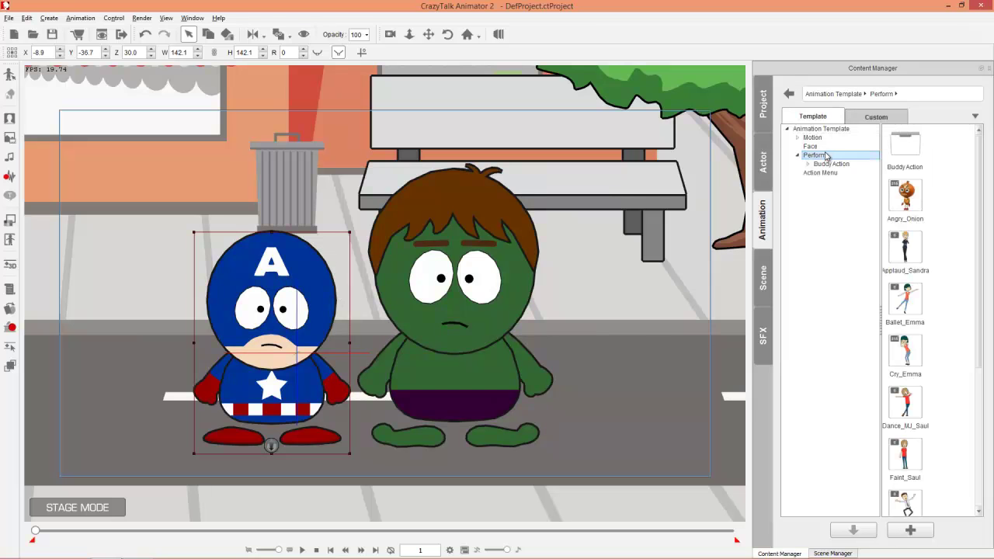
left_click(824, 164)
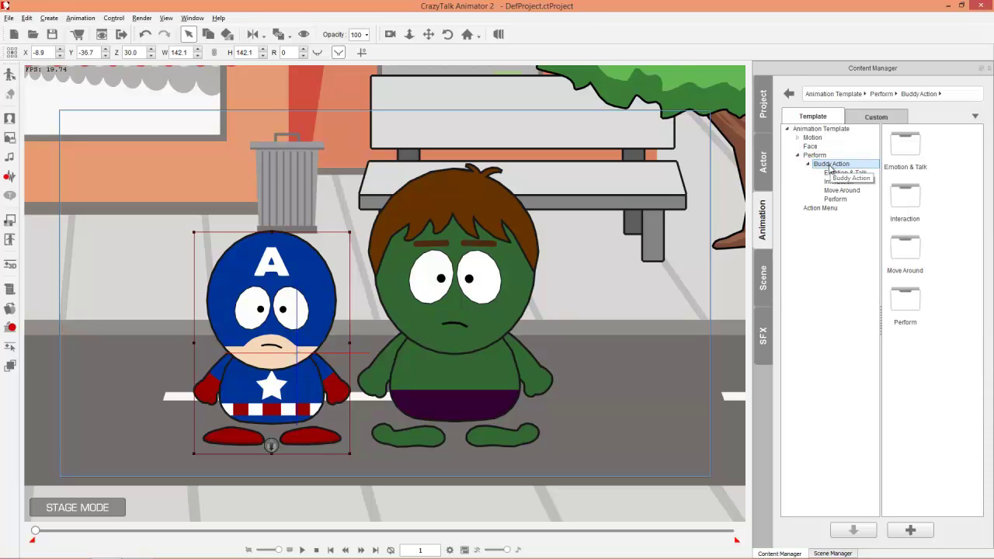
Browse the Buddy Action categories and apply the Fart_S animation from Perform to the blue-costumed Buddy.
left_click(839, 176)
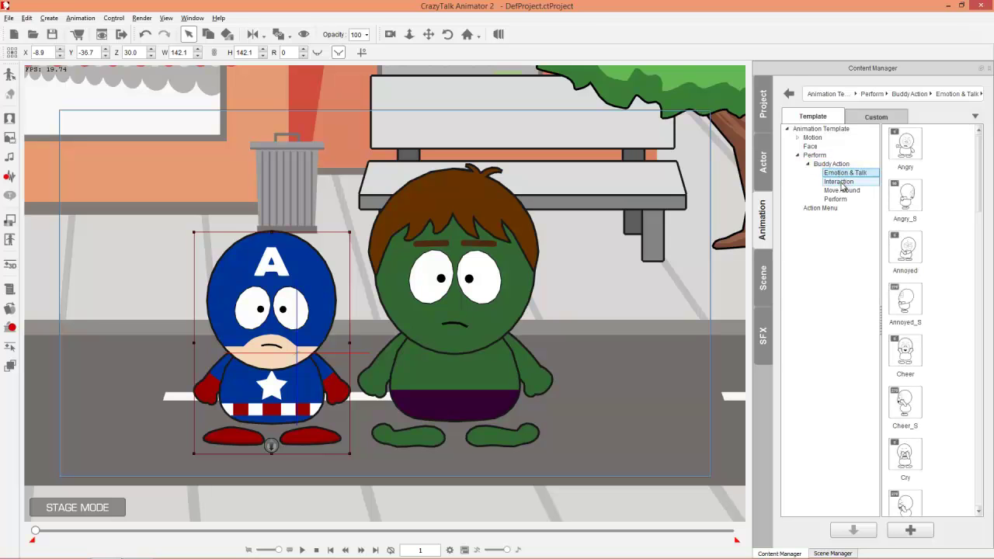
left_click(841, 182)
left_click(842, 190)
left_click(836, 199)
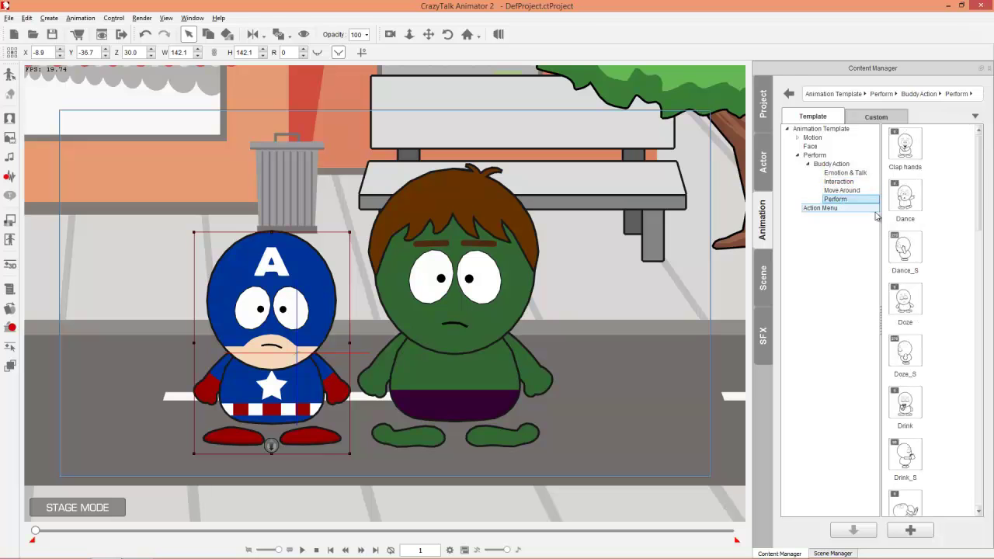
left_click_drag(979, 188, 981, 295)
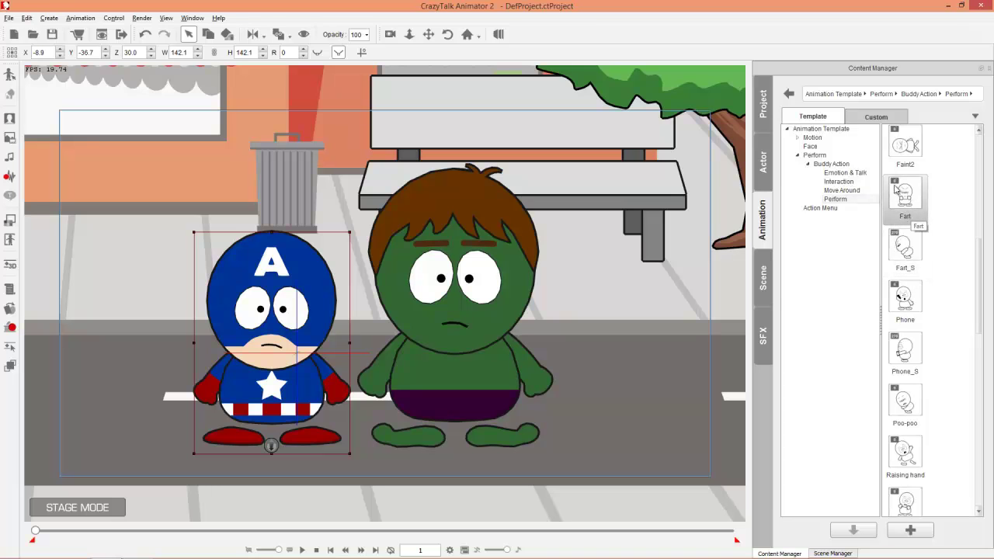
double_click(902, 245)
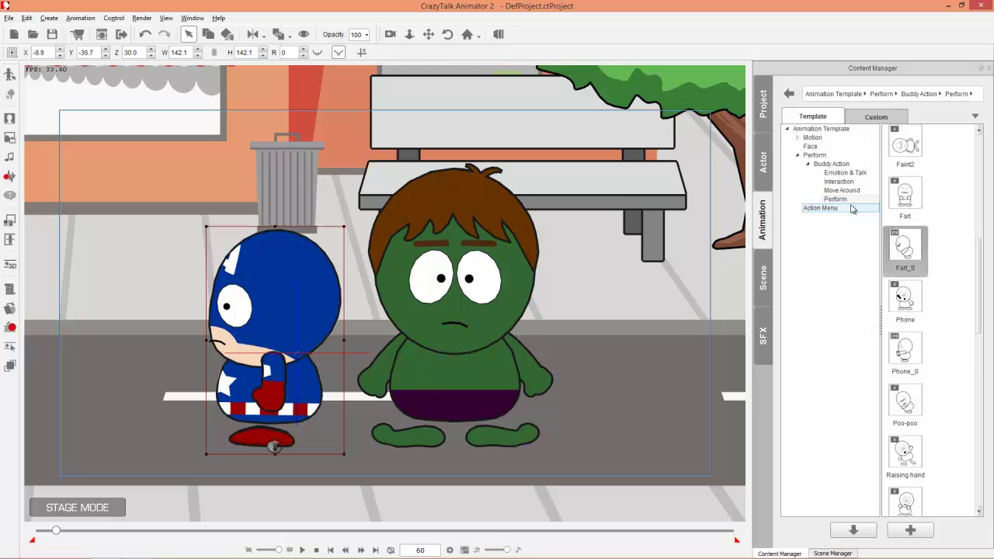
Apply the So What_S perform animation to the green Buddy at frame 60.
left_click(475, 316)
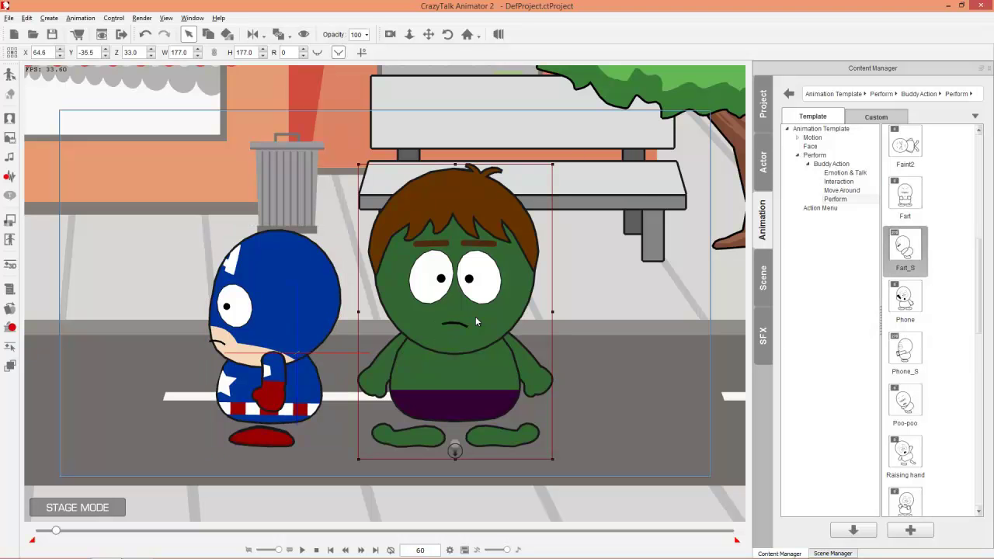
scroll(980, 256, "down", 10)
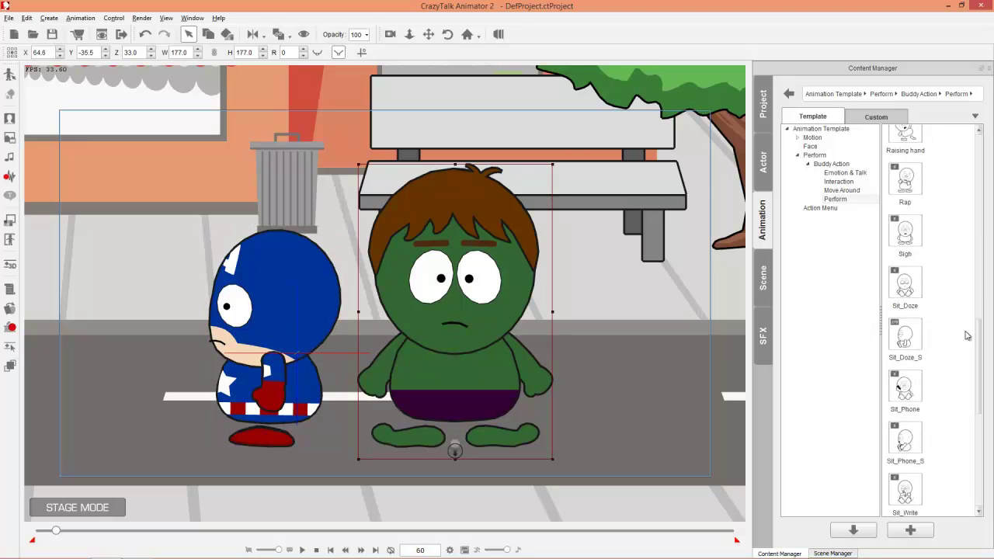
scroll(967, 386, "down", 3)
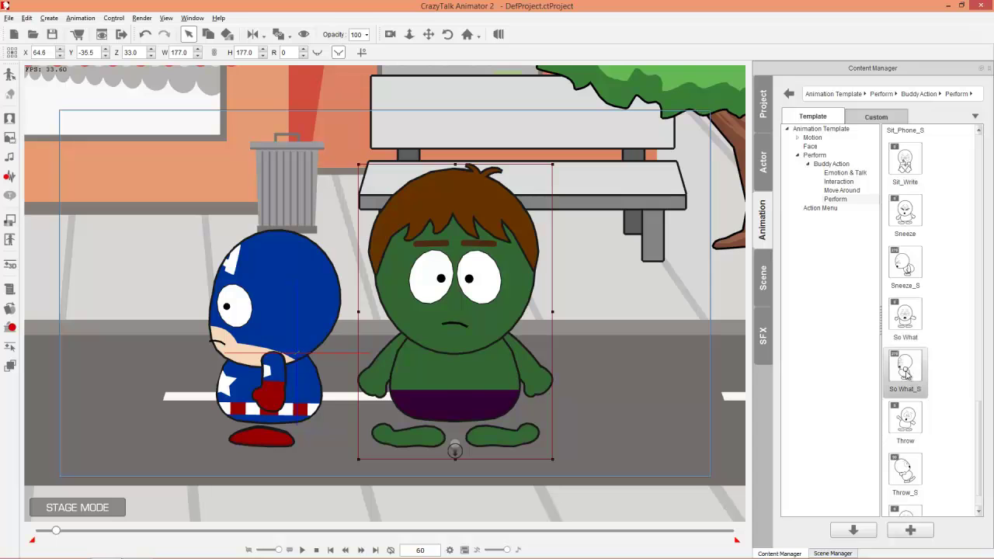
double_click(907, 375)
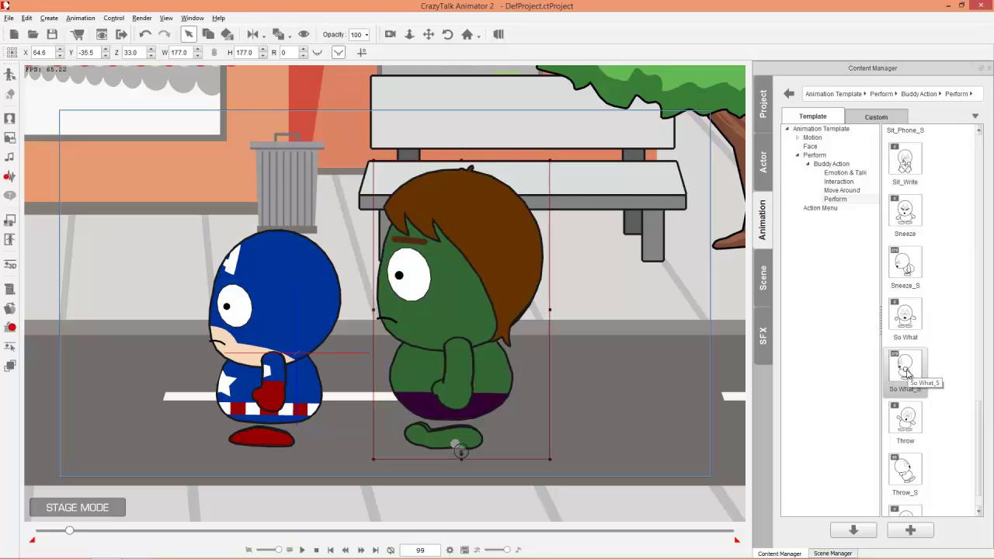
Apply the Slap_S motion from the 2D Buddy Action Interaction motions to the green Buddy at frame 99.
left_click(852, 183)
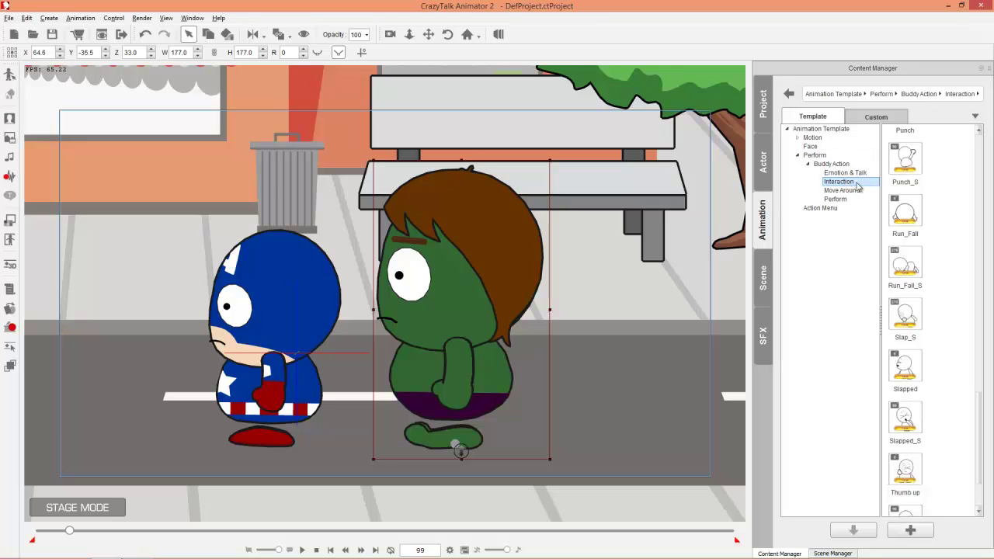
double_click(813, 138)
double_click(820, 157)
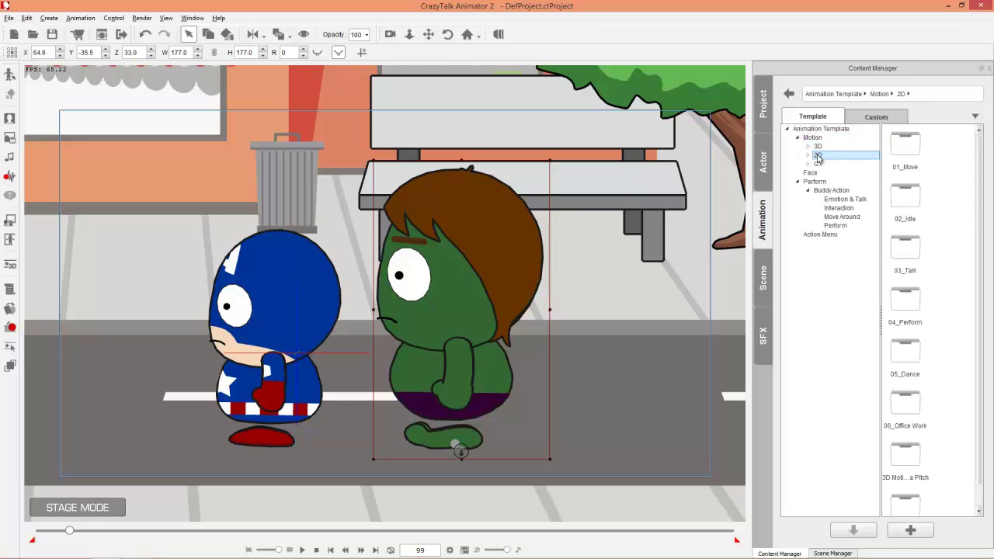
double_click(841, 225)
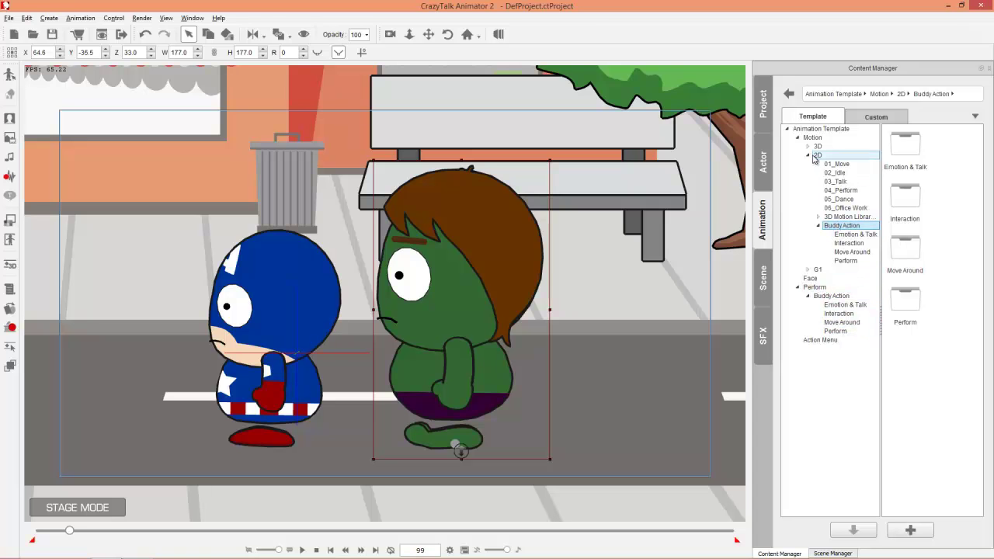
left_click(848, 243)
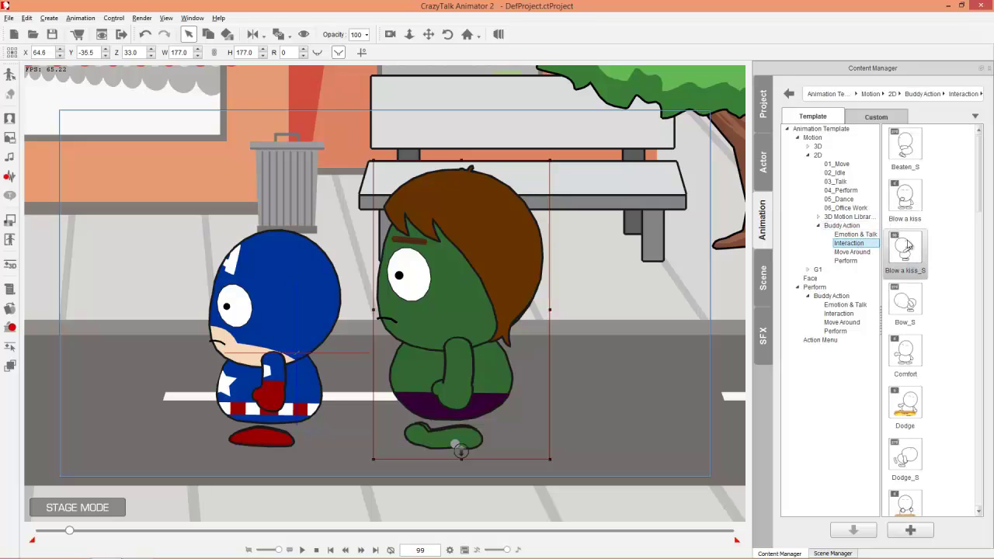
left_click_drag(980, 191, 978, 449)
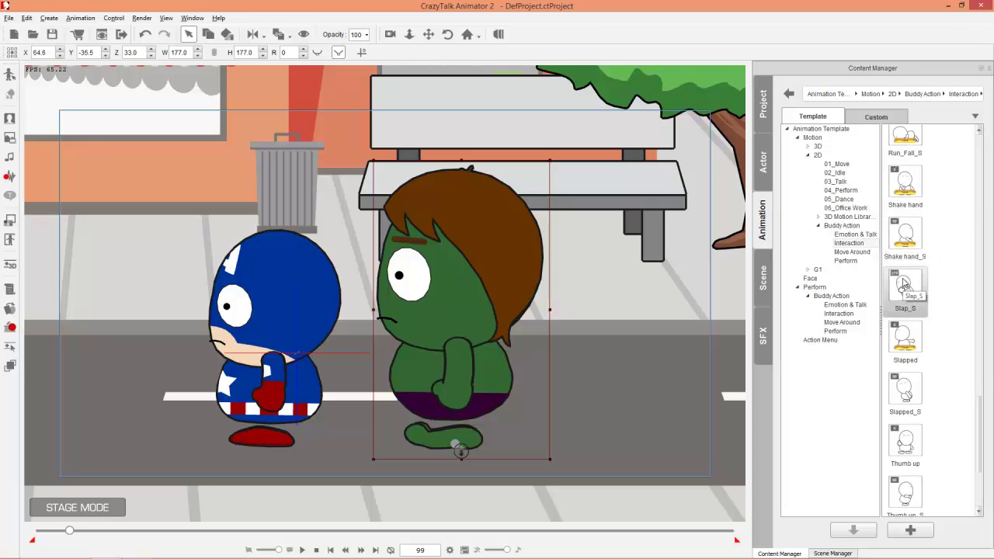
double_click(904, 284)
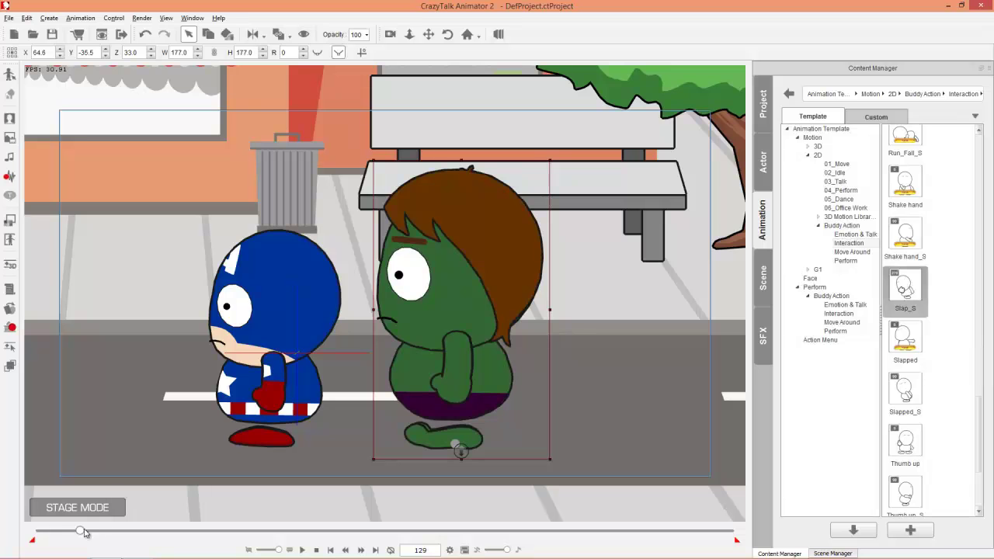
Turn the blue-costumed Buddy around at frame 79 so that it faces the green Buddy.
left_click_drag(82, 533, 63, 535)
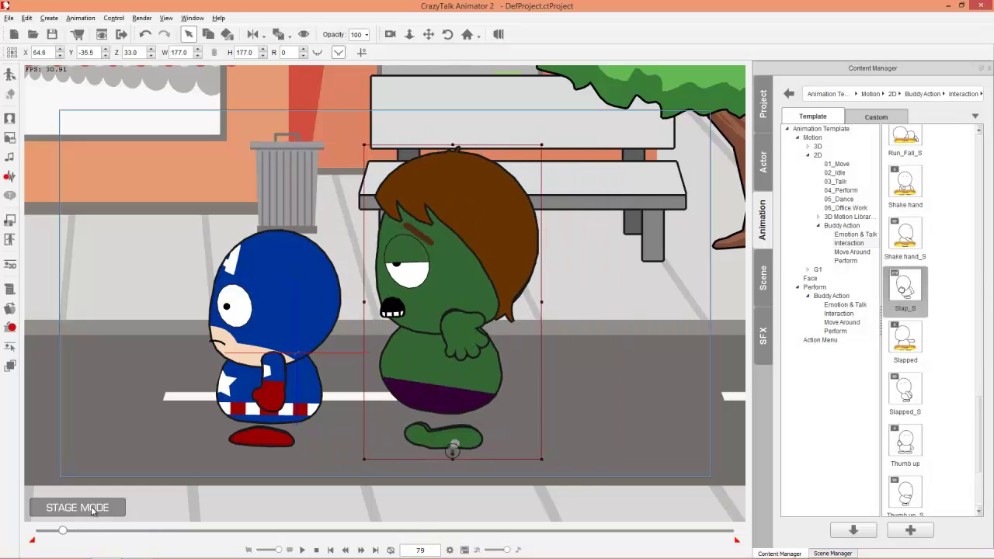
left_click(279, 311)
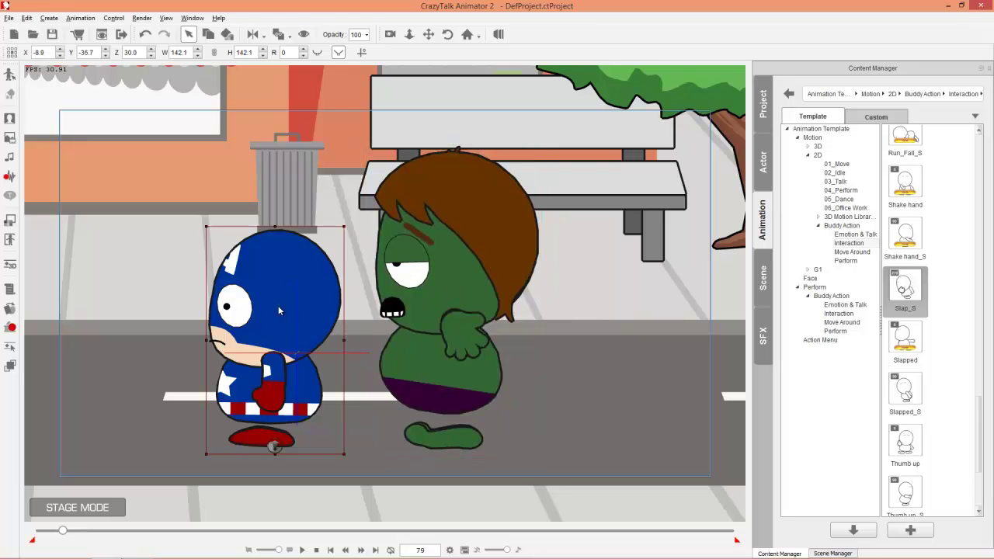
key("bracketright")
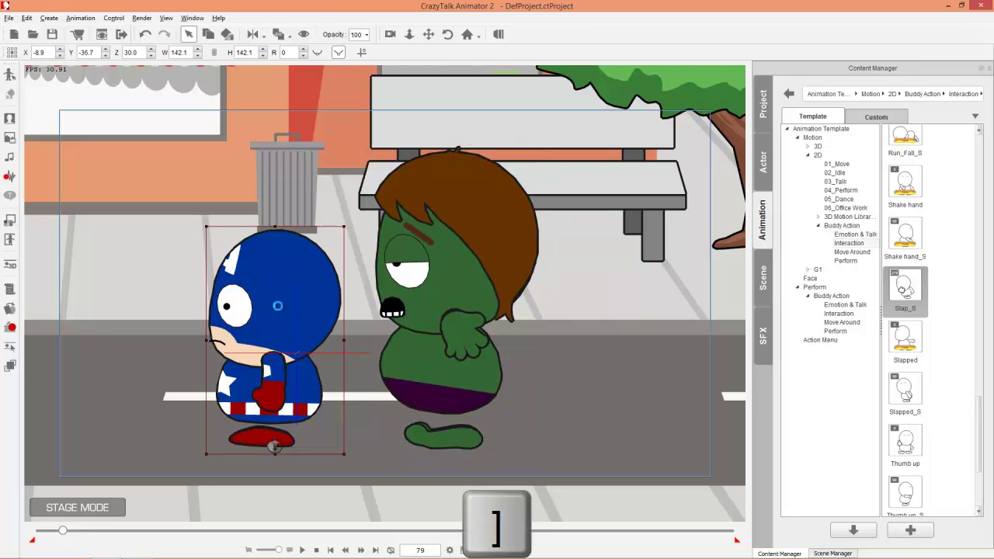
key("bracketright")
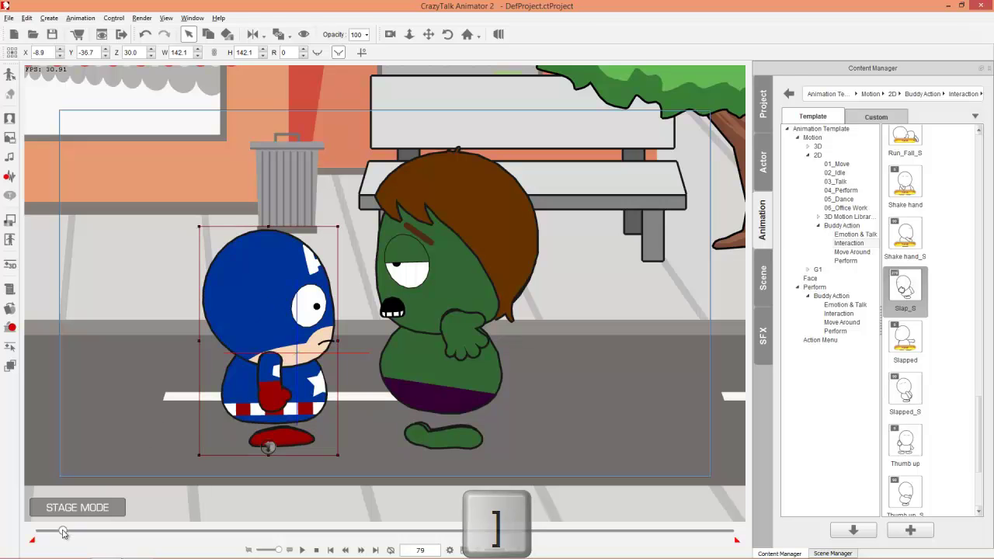
Find the slap contact at frame 107 and apply the Slapped_S motion to the blue-costumed Buddy there.
left_click_drag(62, 535, 69, 533)
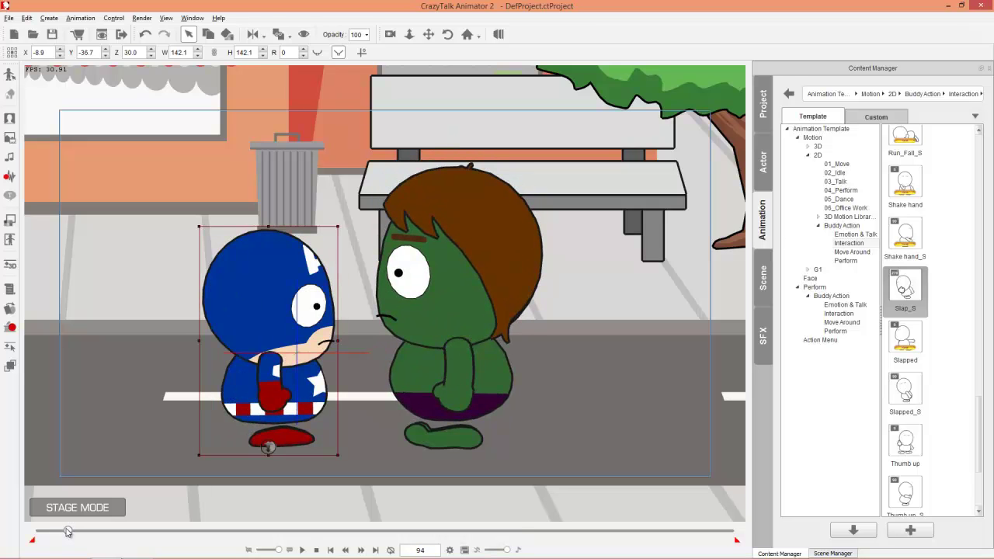
left_click_drag(68, 532, 73, 530)
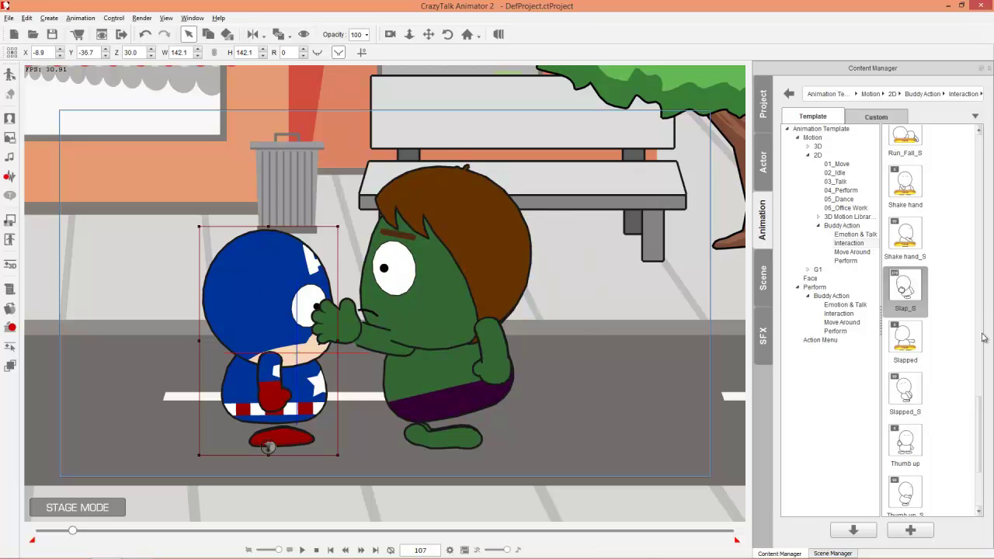
double_click(911, 390)
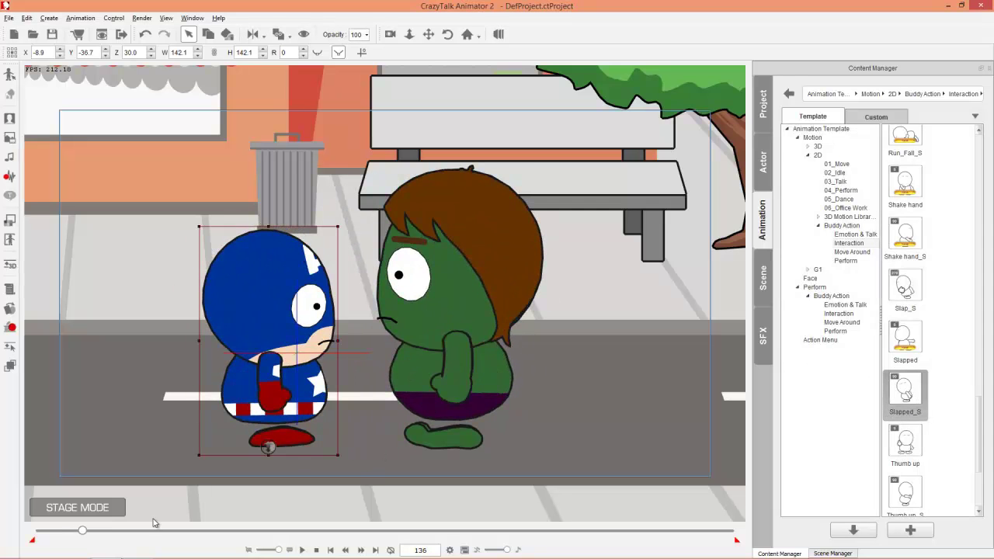
Apply the Angry_S motion from the 2D Emotion & Talk folder to the blue-costumed Buddy at frame 139.
mouse_move(83, 532)
left_mouse_down()
mouse_move(69, 535)
mouse_move(83, 537)
left_mouse_up()
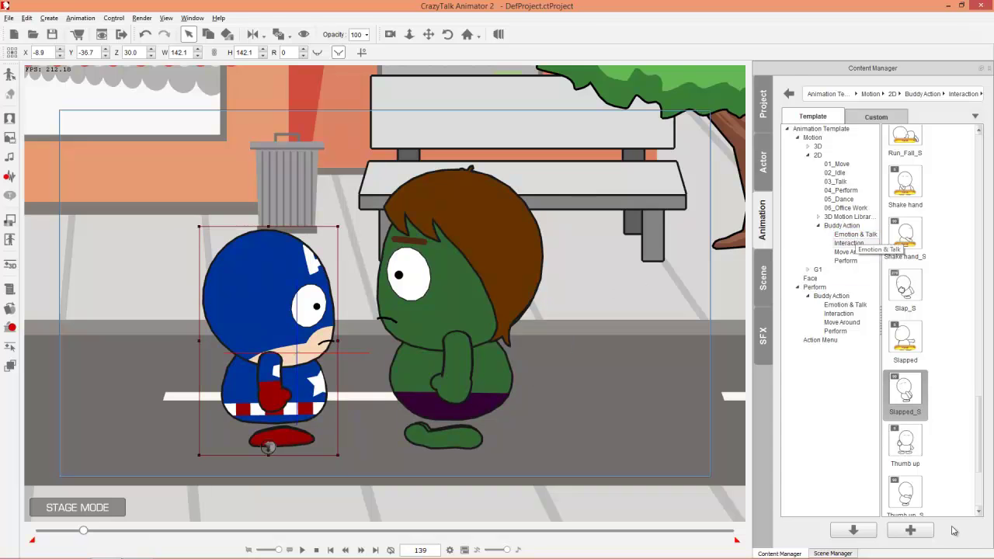
left_click_drag(980, 448, 988, 208)
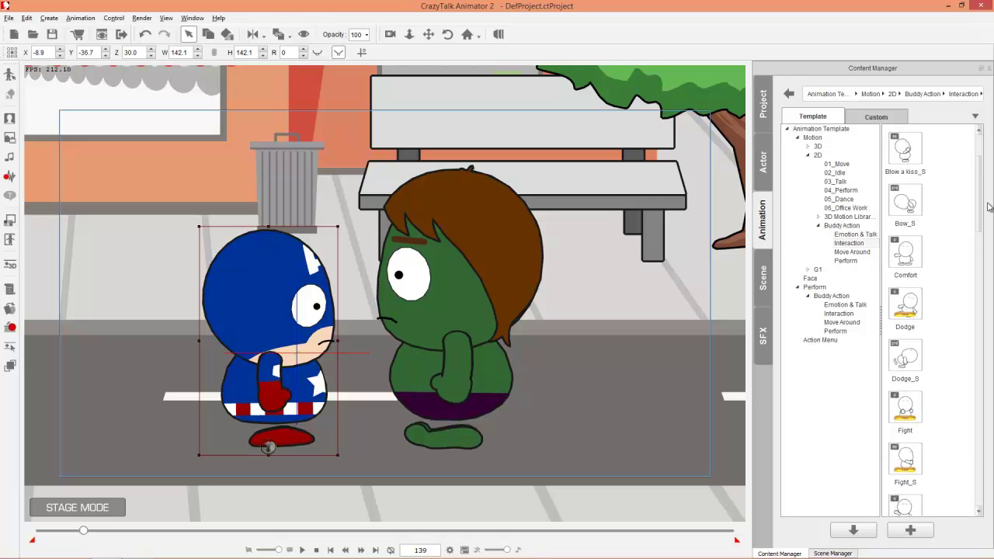
left_click(857, 236)
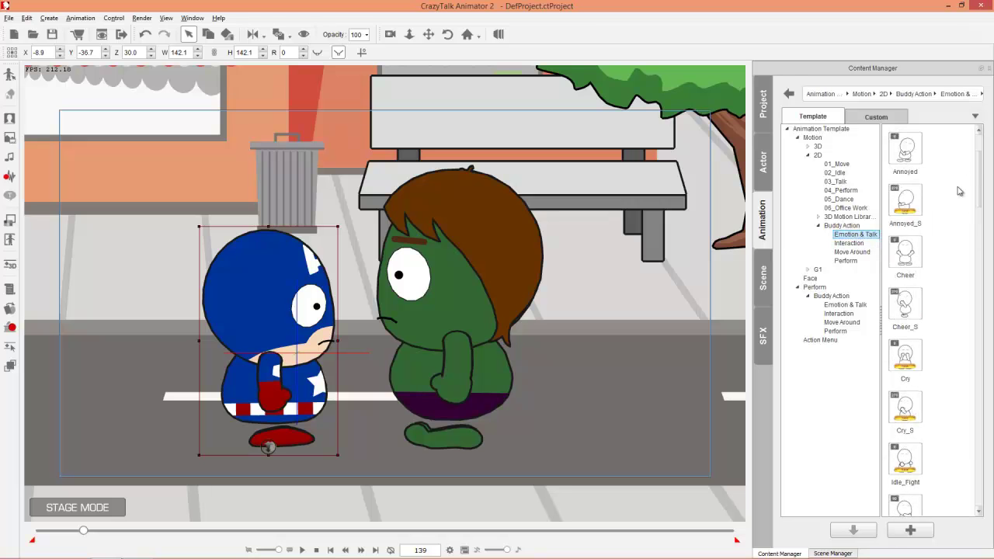
scroll(910, 263, "up", 2)
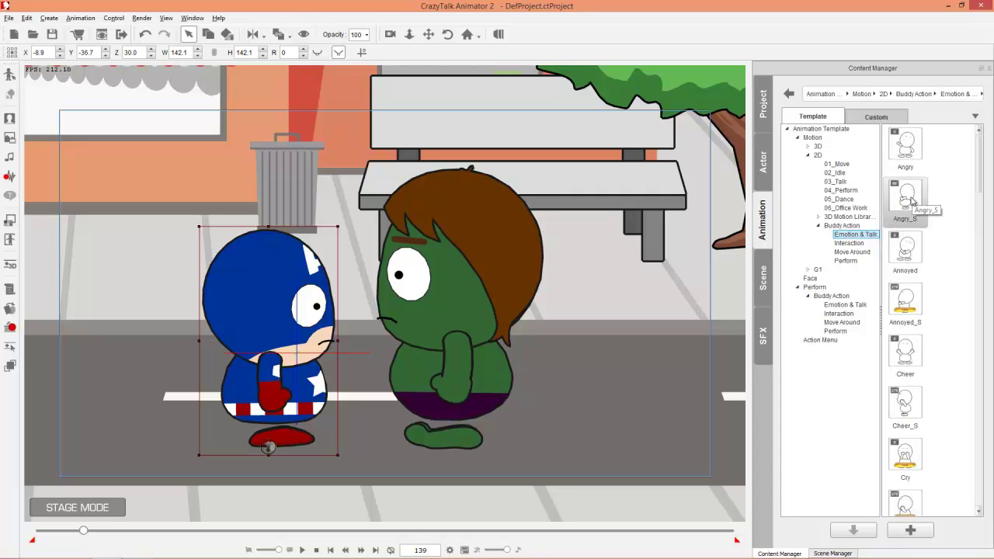
double_click(909, 198)
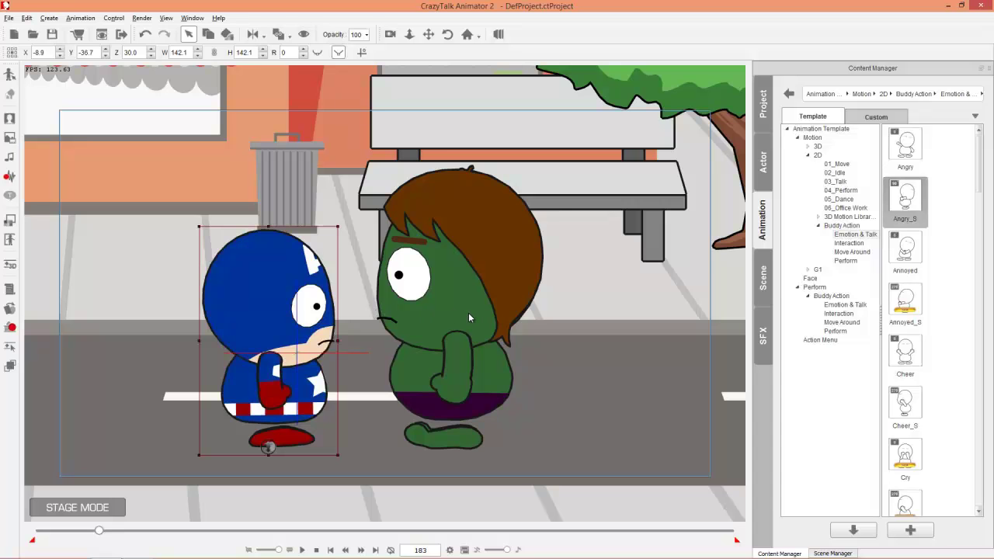
Apply the Jump motion from the 2D Move Around folder to the green Buddy at frame 183.
left_click(469, 314)
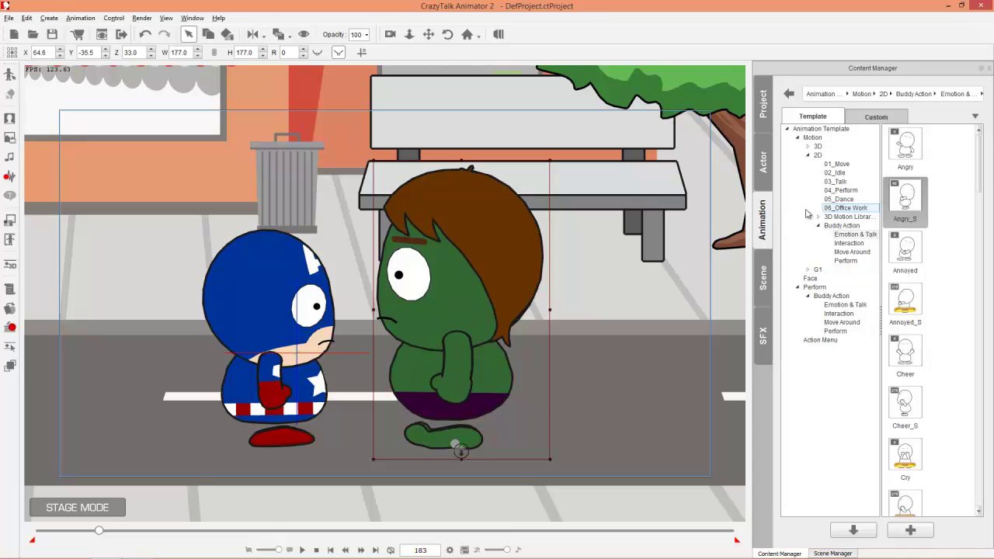
left_click(852, 252)
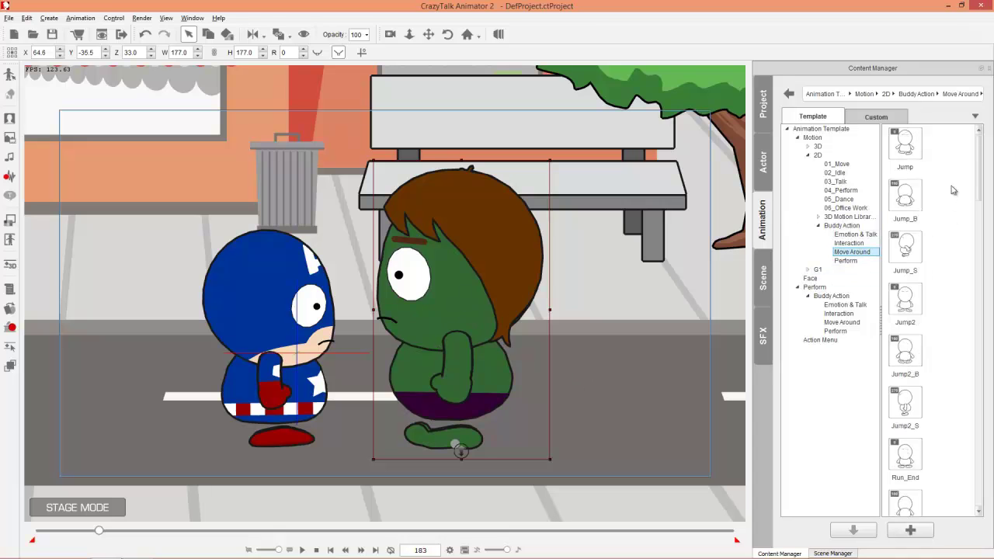
double_click(907, 147)
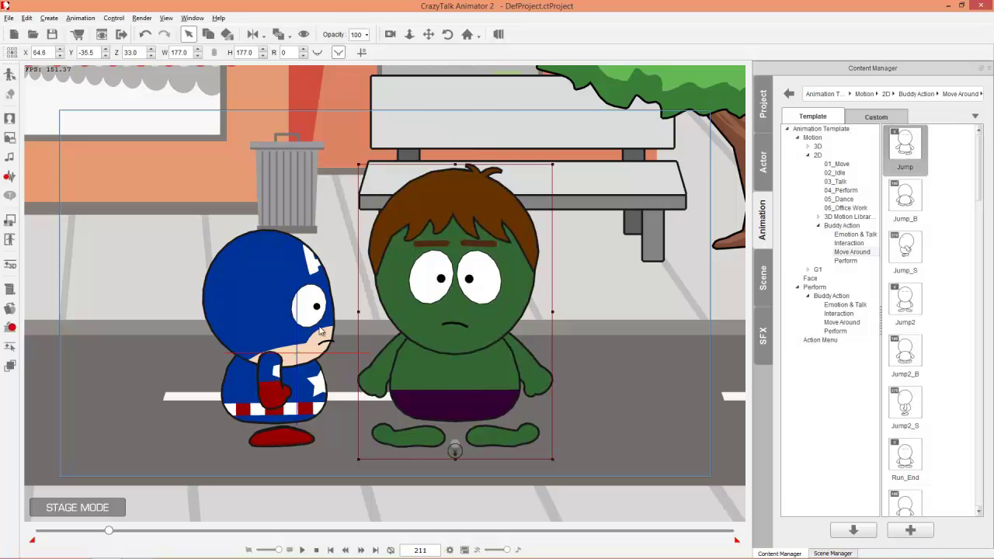
Open the timeline and show the green Buddy's 2D Motion and Transform tracks.
key("F3")
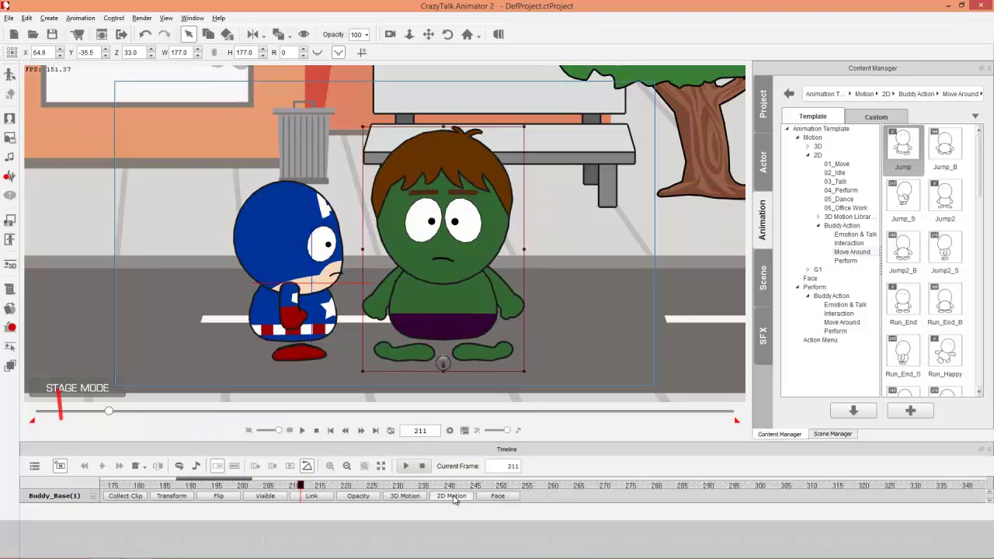
left_click(453, 496)
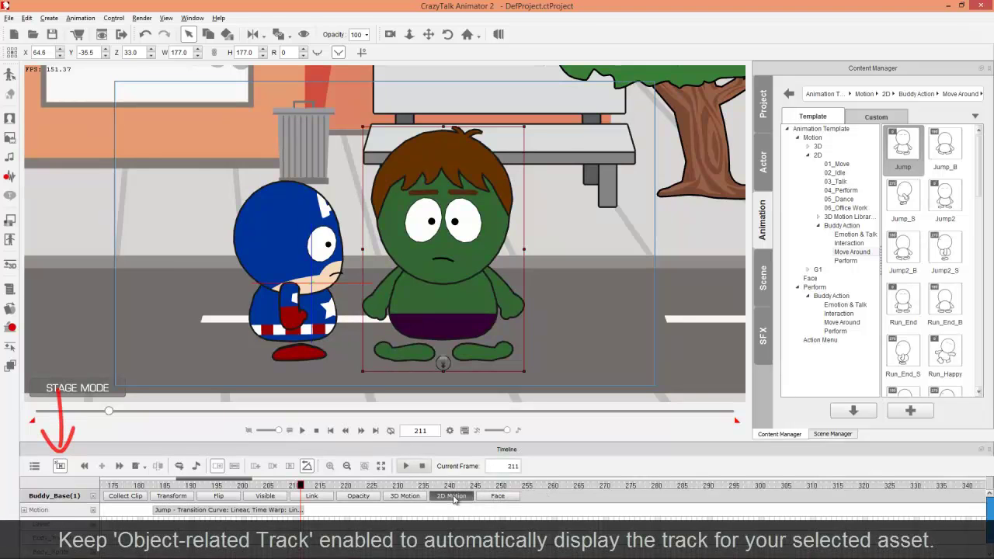
left_click(172, 496)
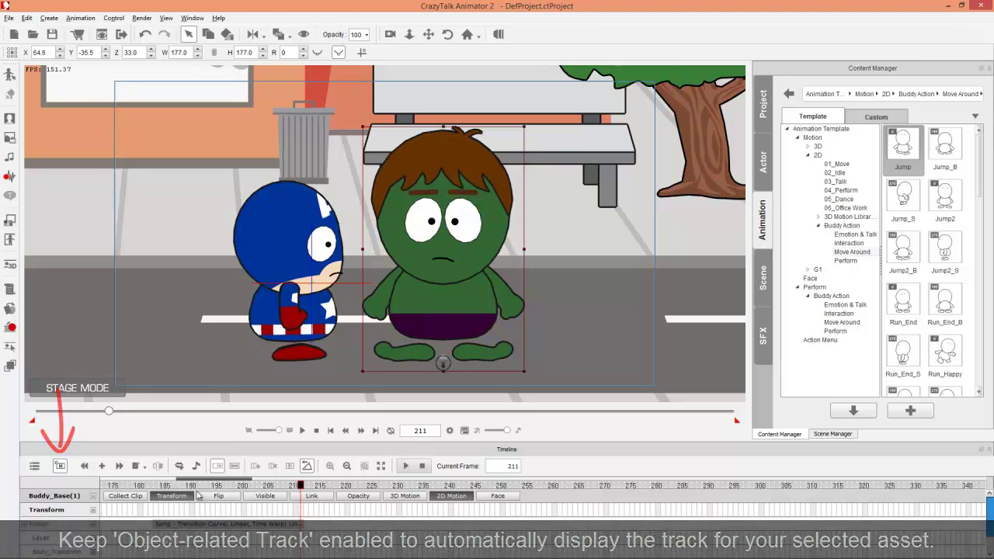
Key the green Buddy's position at frame 191, at X 58.9, Y -30.5 on frame 197, and at X 51.9, Y -35.0 on frame 204.
mouse_move(190, 486)
left_mouse_down()
mouse_move(139, 486)
mouse_move(196, 486)
left_mouse_up()
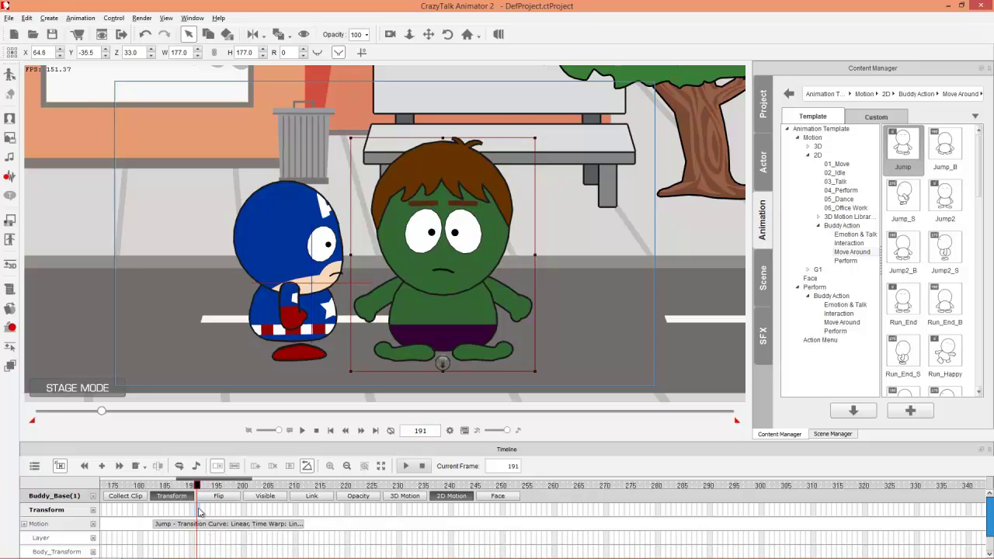
left_click_drag(197, 486, 228, 486)
left_click_drag(444, 234, 443, 224)
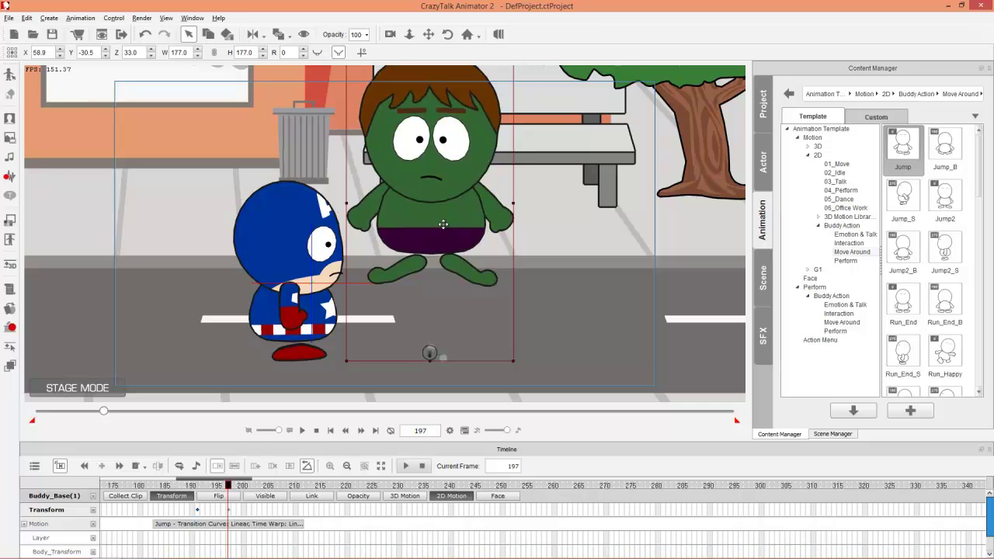
left_click_drag(239, 486, 267, 486)
left_click_drag(438, 301, 429, 309)
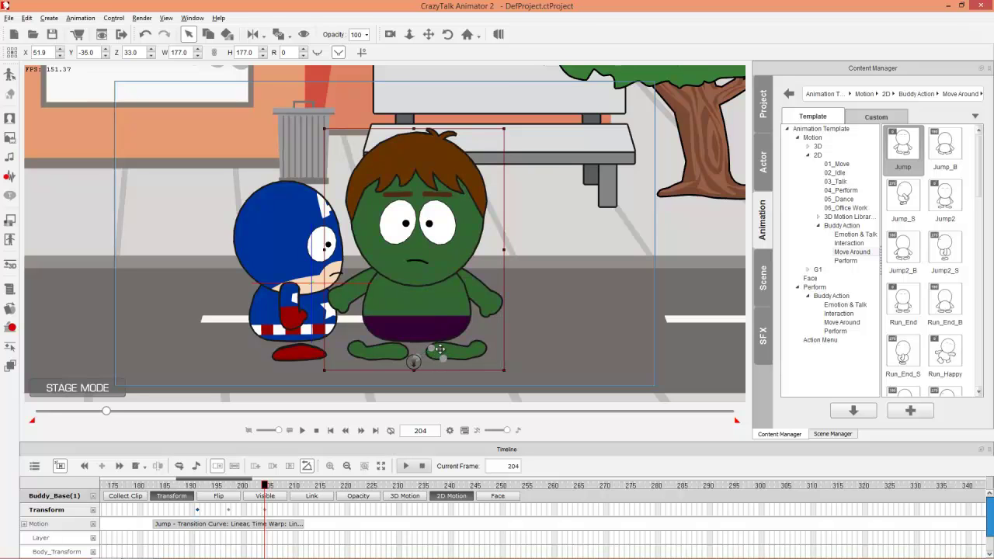
Switch the green Buddy's movement path to curved and play back the jump.
left_click(316, 52)
key("space")
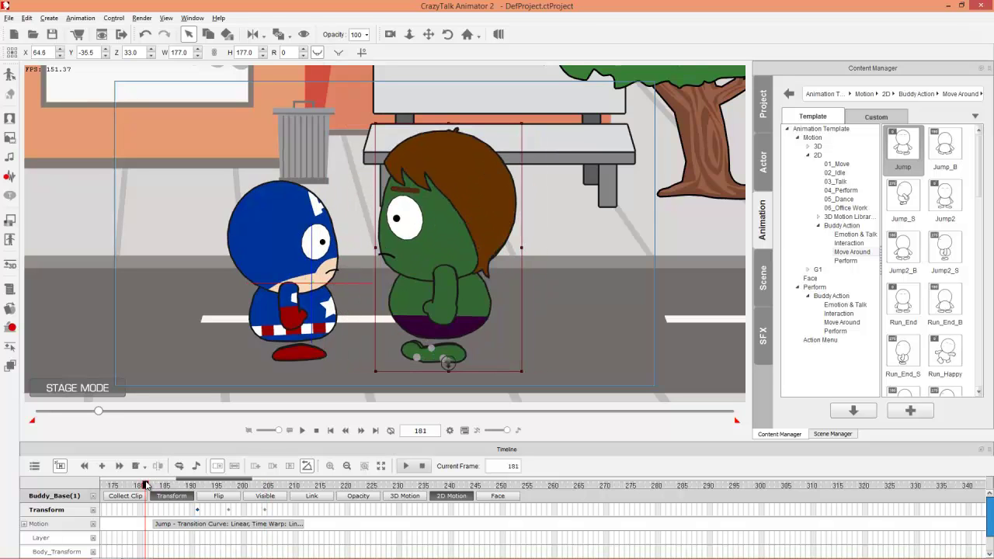
key("space")
left_click(163, 487)
key("space")
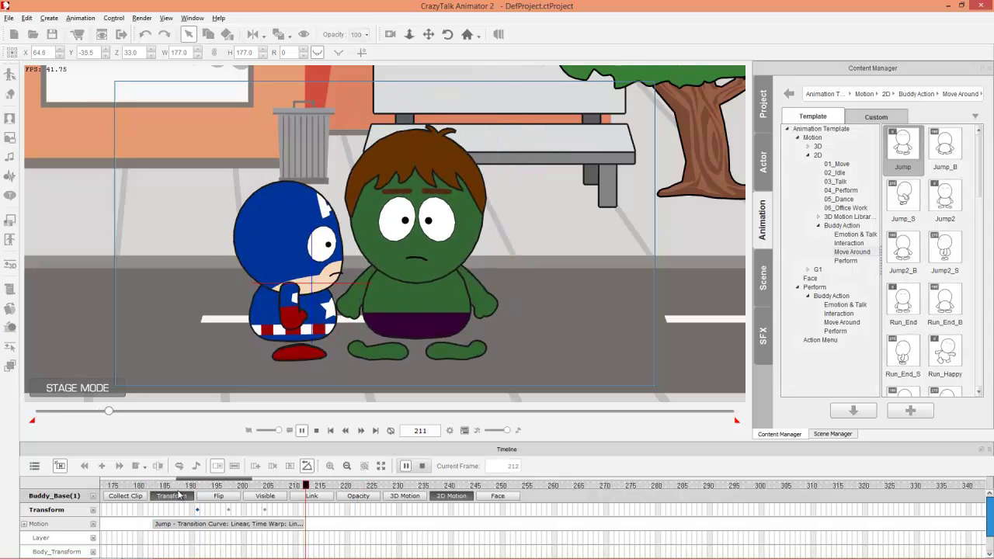
key("space")
Move the green Buddy's landing position at frame 204 to X 46.9, Y -35.0, closer to the blue-costumed Buddy.
left_click(266, 486)
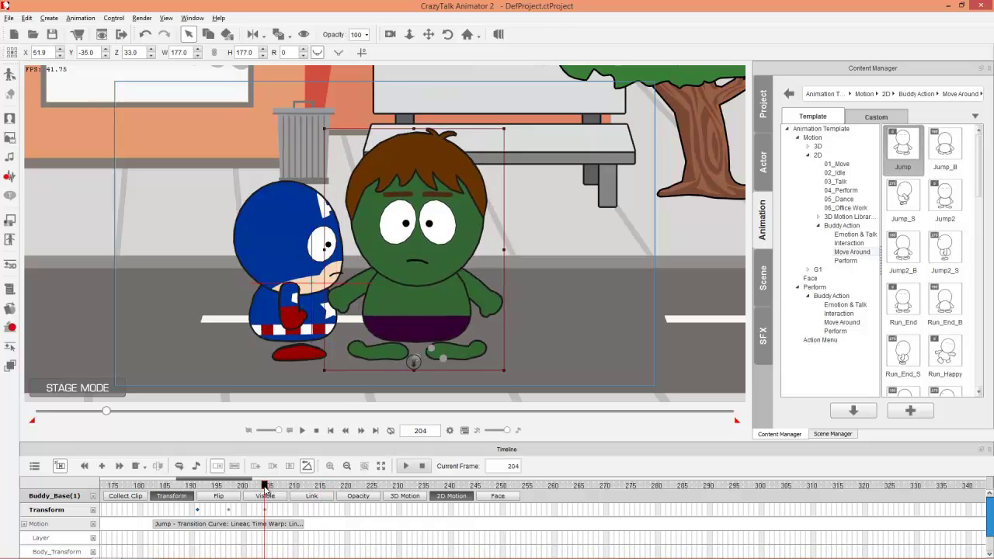
left_click_drag(417, 312, 406, 311)
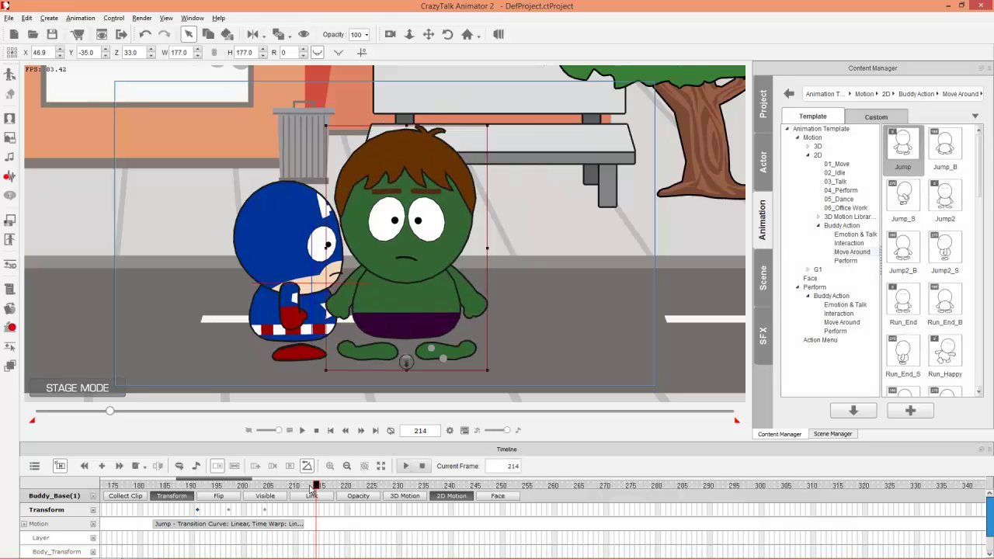
Apply the Comfort motion from the 2D Interaction folder to the green Buddy at frame 215, then return to frame 203.
left_click_drag(310, 488, 324, 486)
left_click(849, 243)
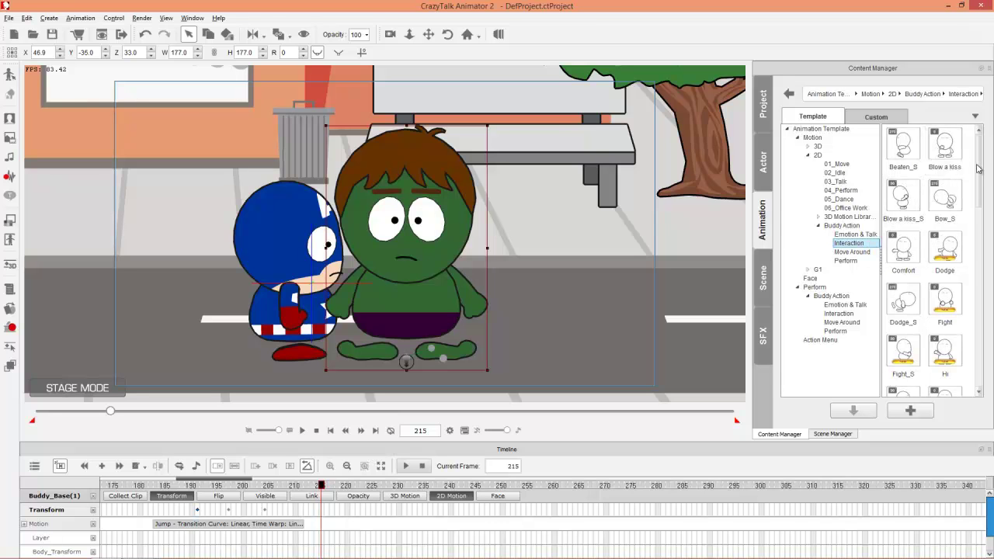
scroll(932, 248, "down", 1)
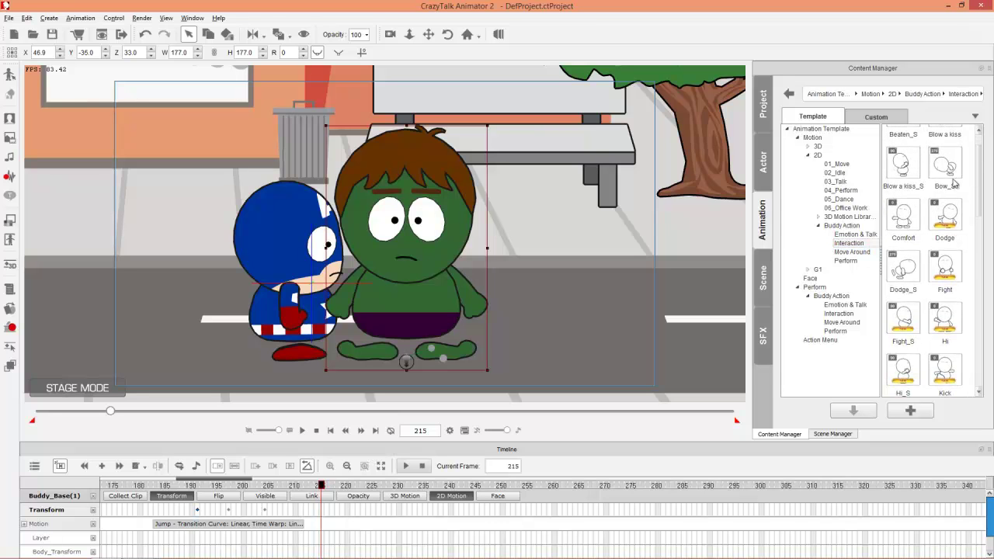
double_click(903, 217)
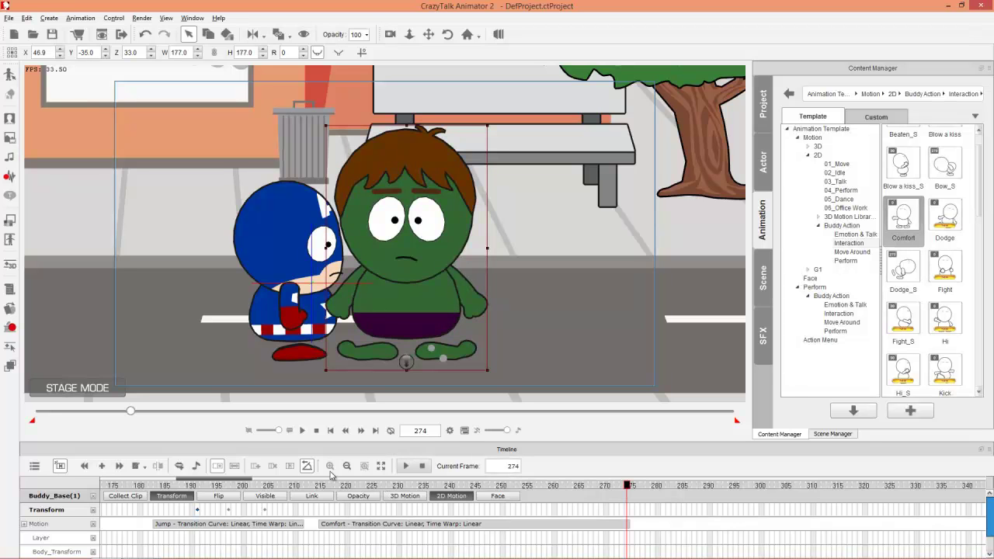
left_click(262, 488)
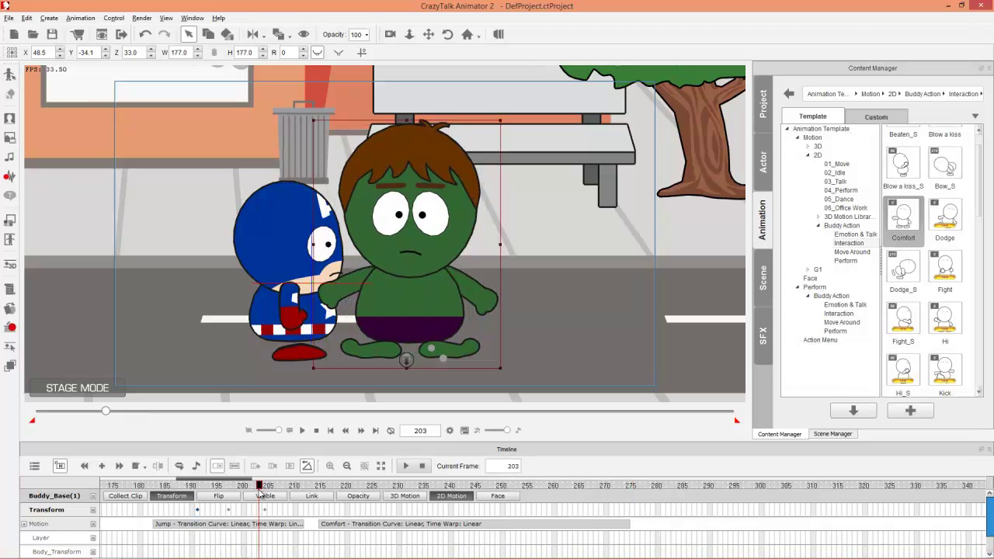
Set the green Buddy's depth to Z 18.0 at frame 204, behind the blue-costumed Buddy, and play back the Comfort motion.
left_click_drag(261, 494, 266, 495)
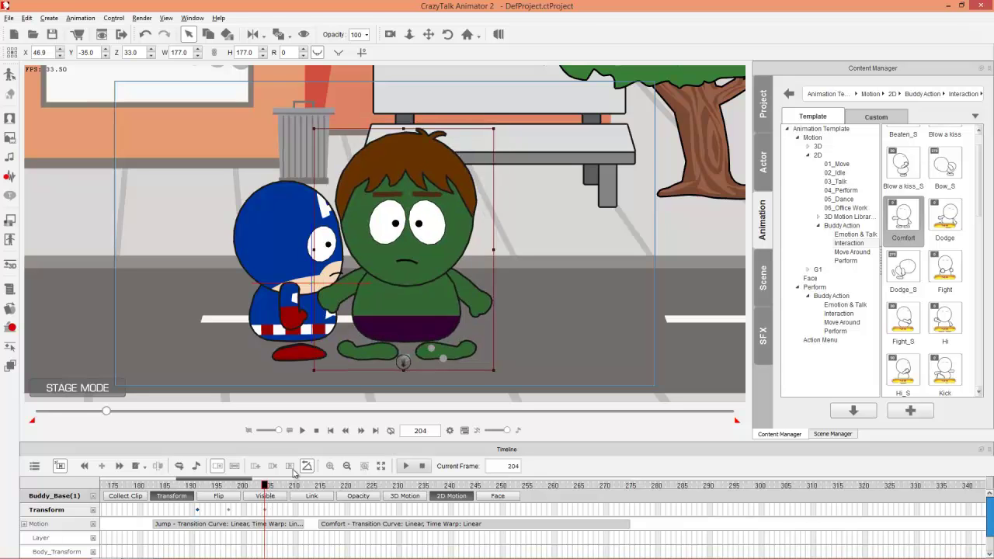
left_click_drag(403, 359, 403, 356)
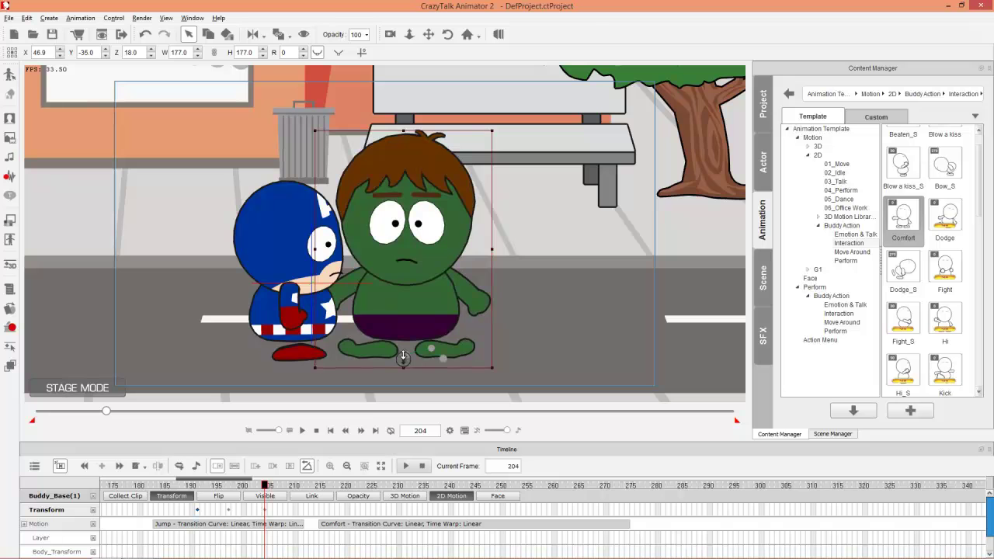
scroll(219, 483, "left", 1)
key("space")
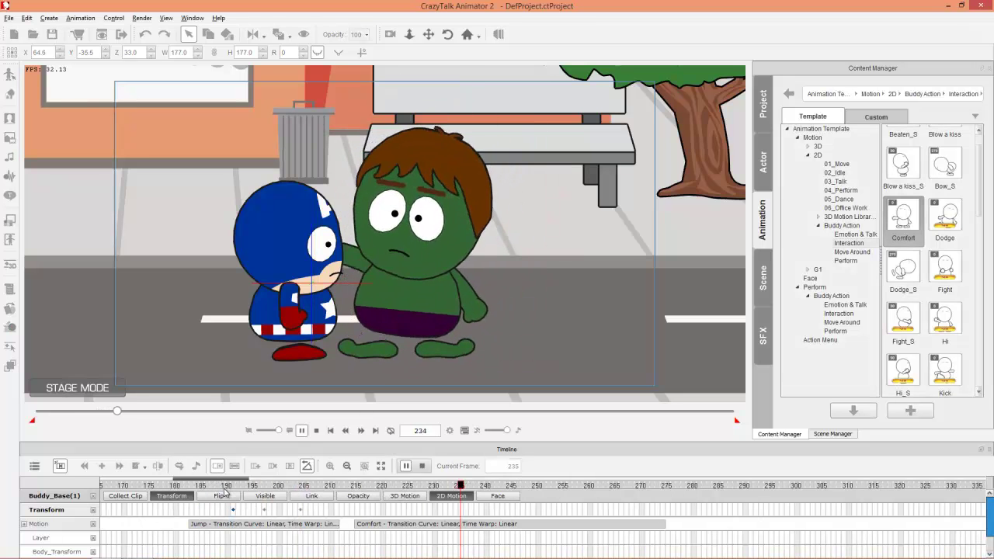
key("space")
Turn the blue-costumed Buddy to face the front at frame 217 and play back the comforting scene.
left_click(367, 486)
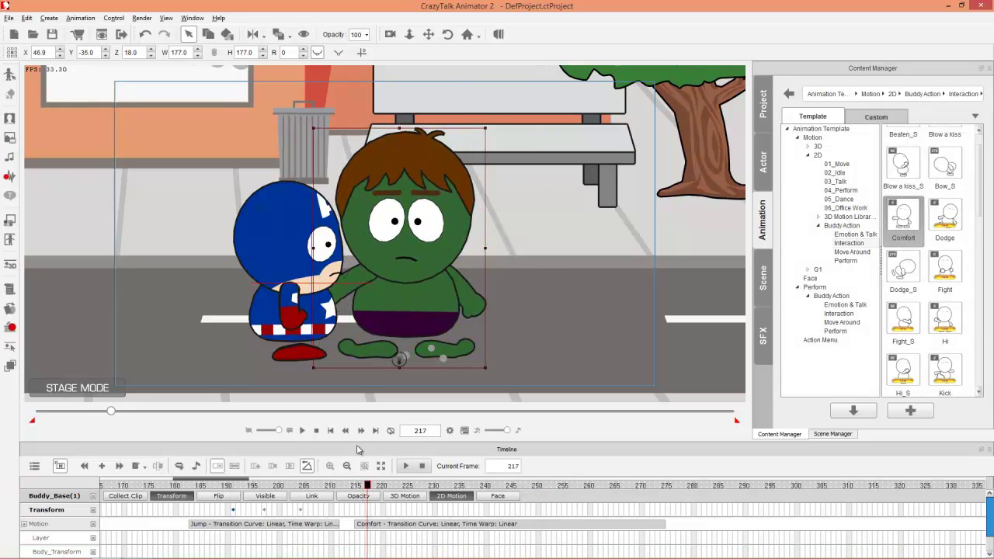
left_click(292, 245)
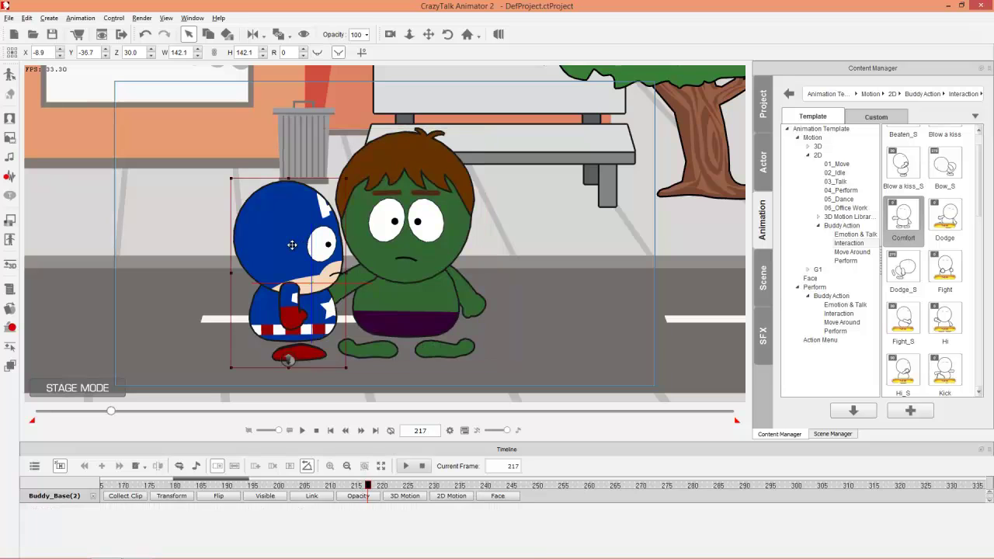
key("bracketleft")
key("bracketright")
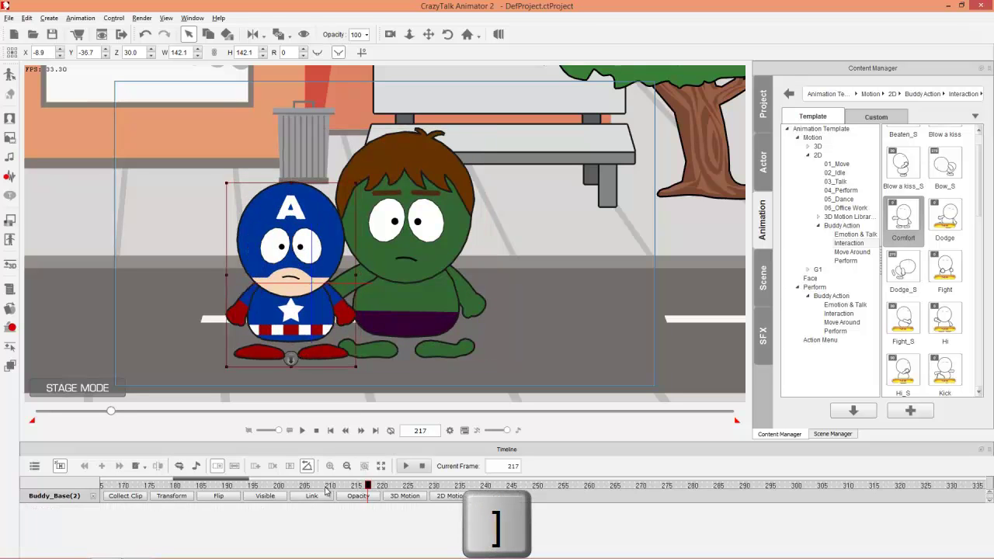
key("space")
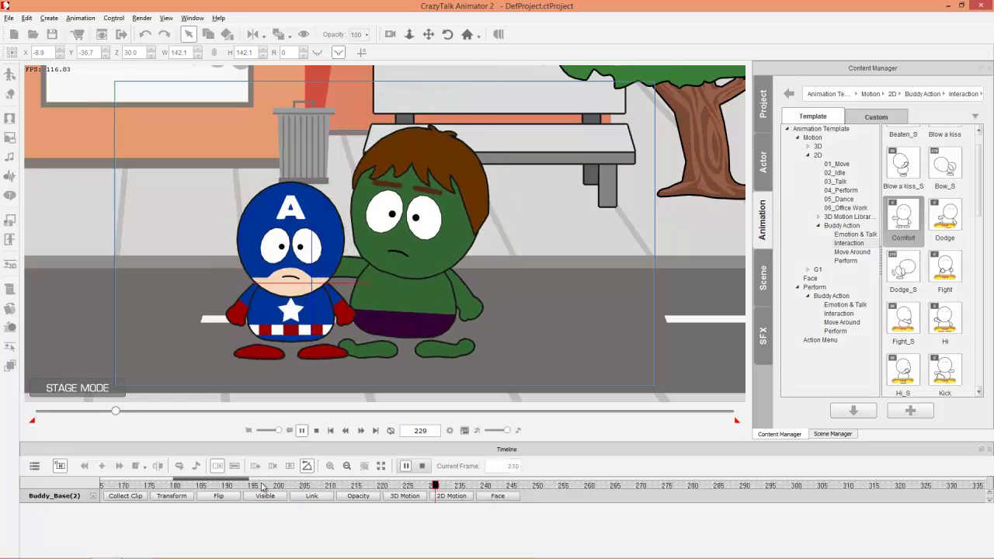
key("space")
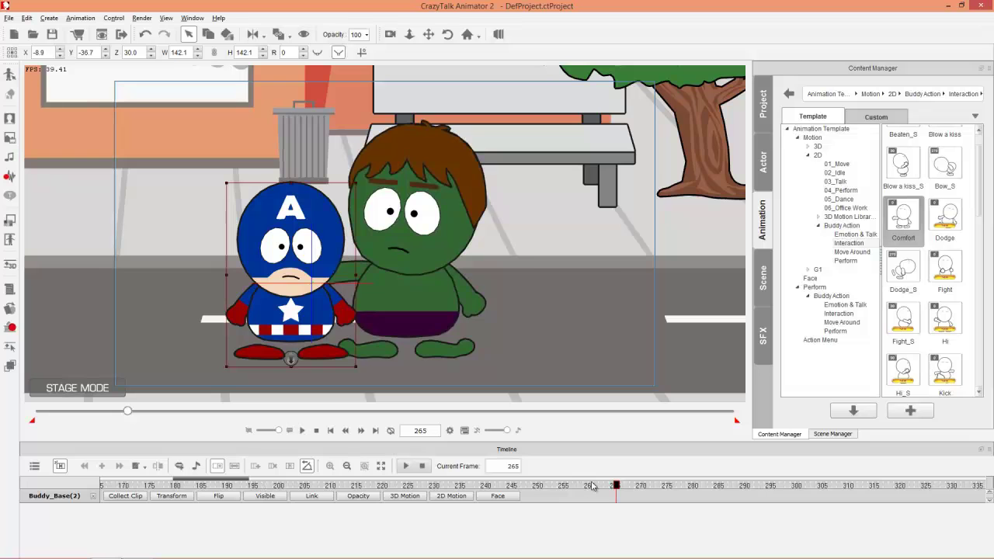
Play the animation from the first frame, then go back to frame 108, where the green Buddy's hand reaches the blue-costumed Buddy's face.
left_click(316, 430)
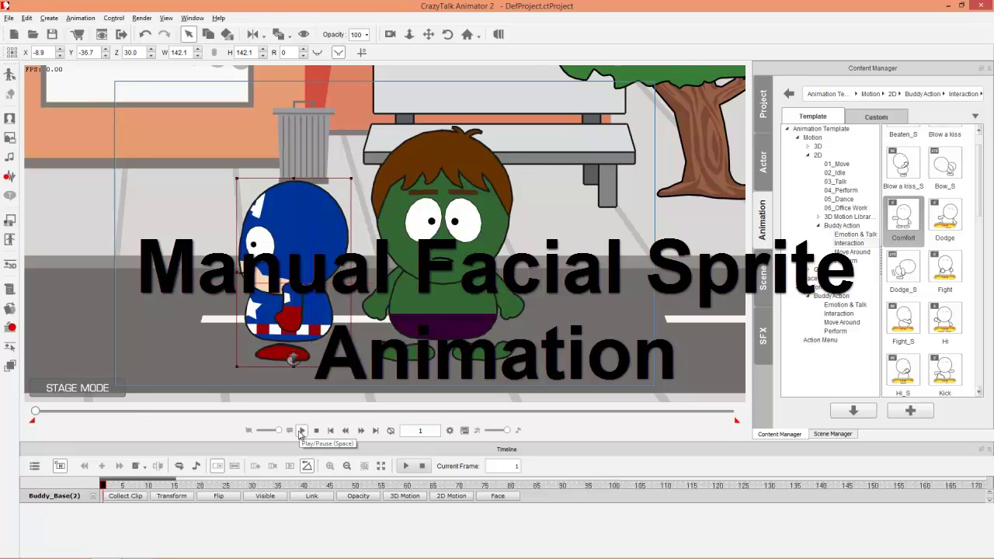
left_click(301, 430)
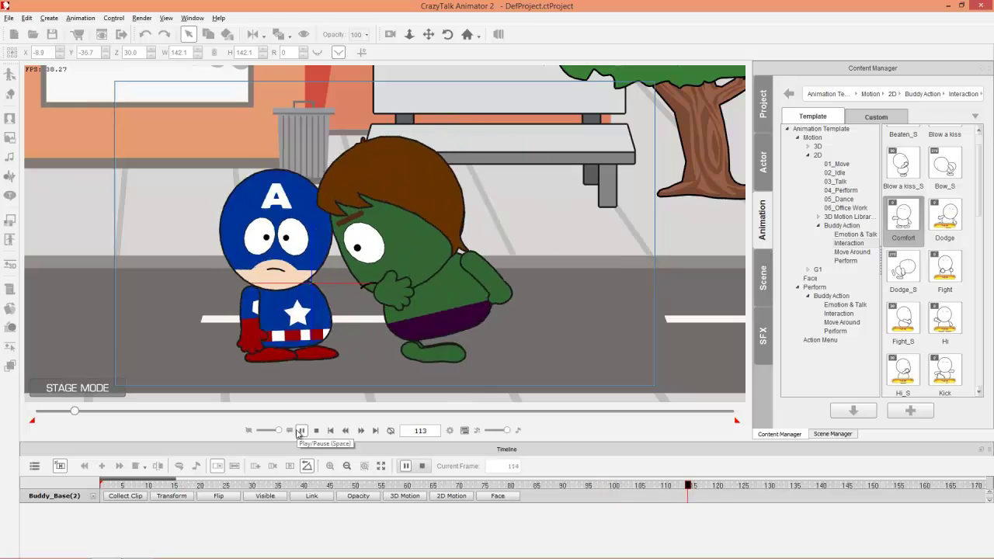
left_click(301, 430)
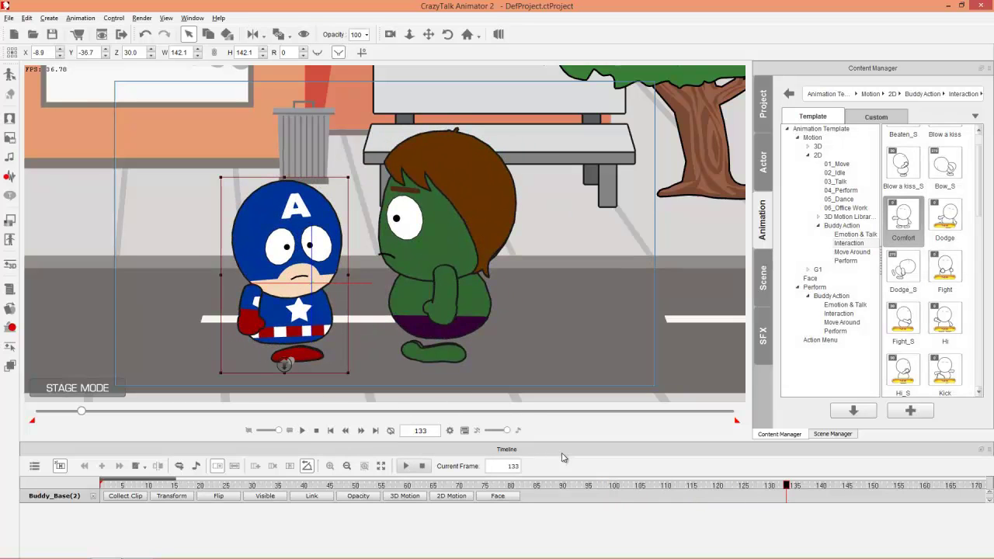
left_click_drag(84, 411, 72, 419)
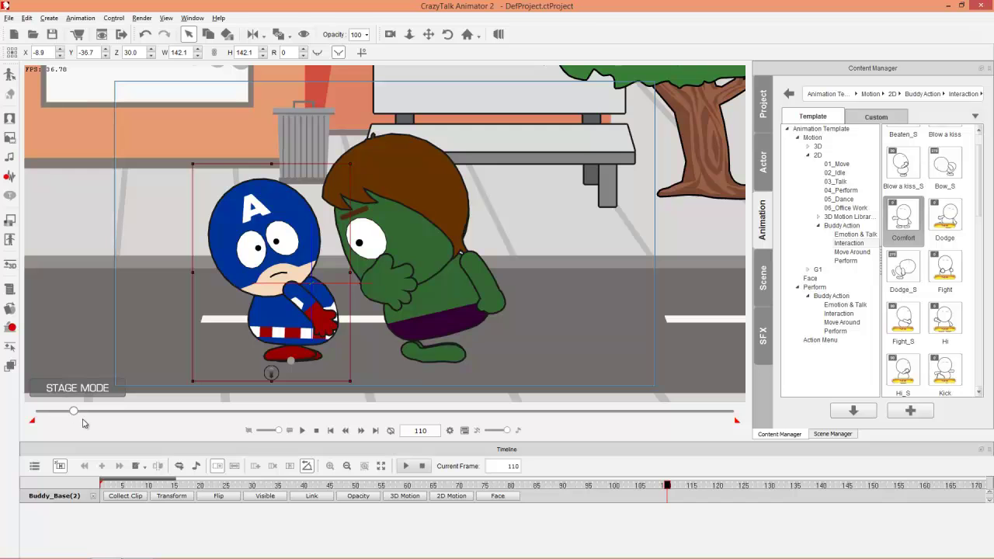
left_click_drag(73, 414, 73, 414)
left_click_drag(668, 484, 658, 490)
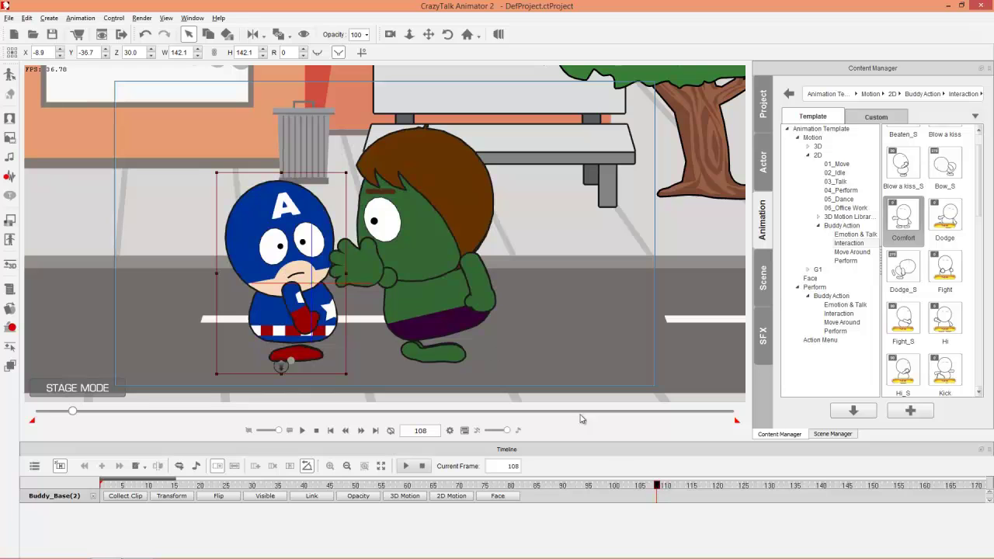
Replace both eye sprites of the blue-costumed Buddy with the 08_Angry_Exert squint at frame 108 in the Sprite Editor.
left_click(8, 311)
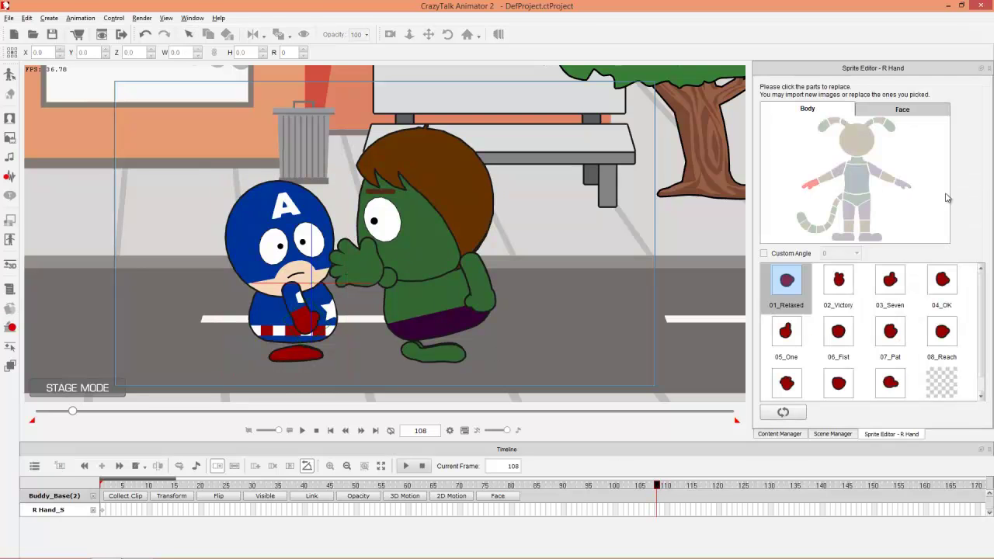
left_click(893, 113)
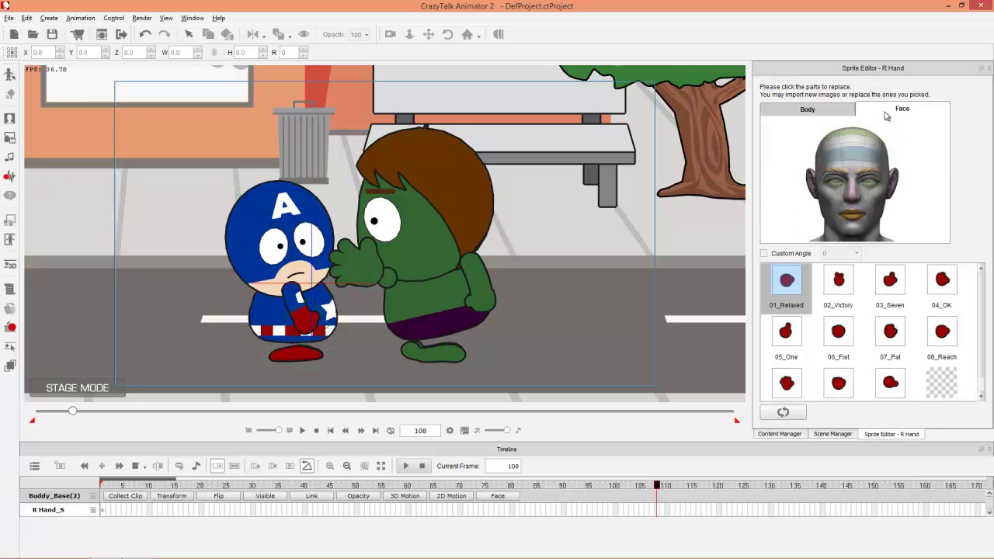
left_click(840, 184)
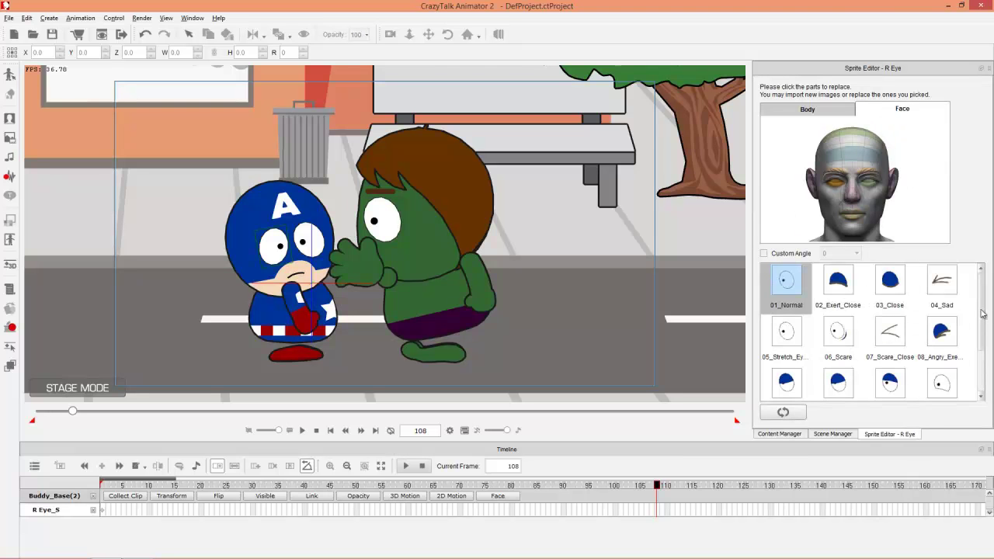
scroll(980, 315, "down", 1)
left_click(941, 299)
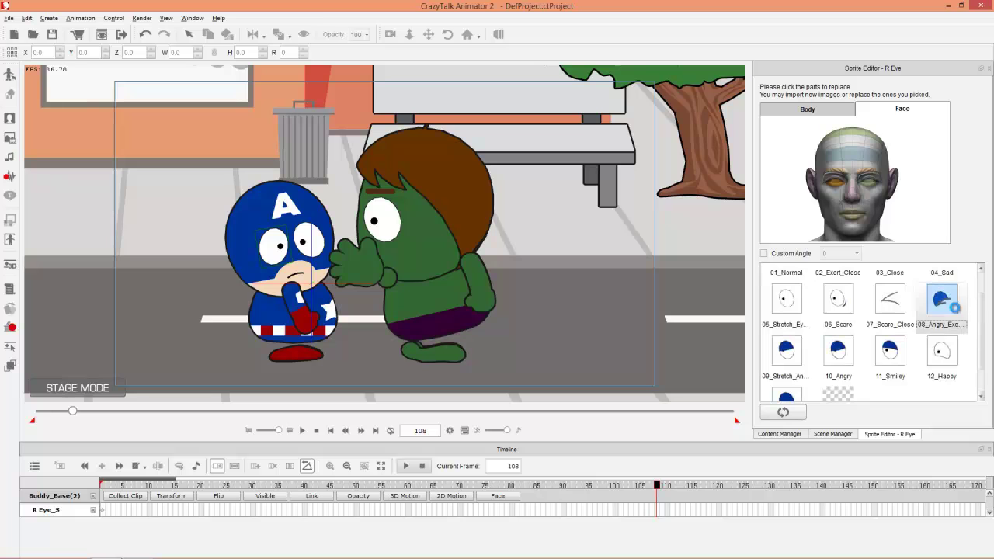
left_click(868, 182)
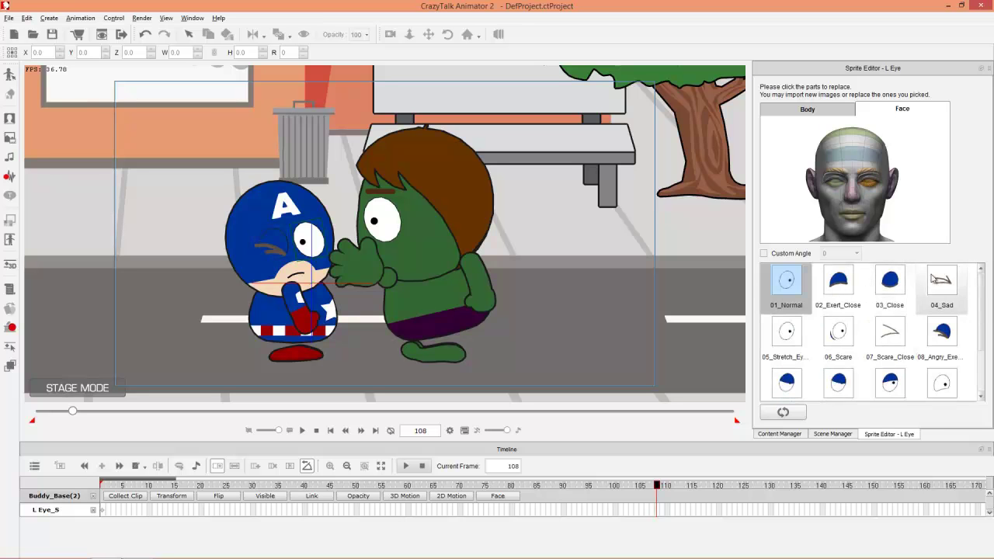
left_click(942, 332)
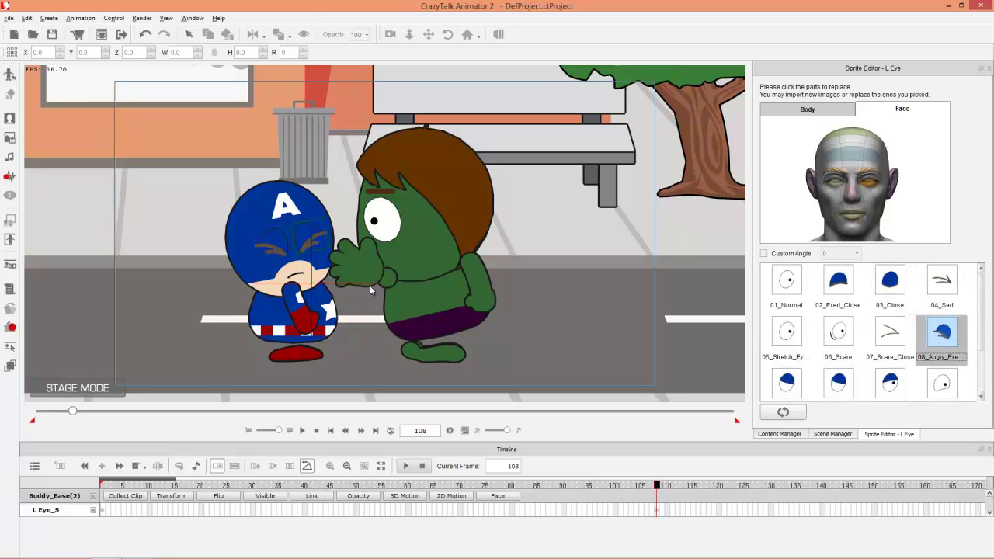
Change the blue-costumed Buddy's mouth sprite to 13_Funnel_Lip at frame 108.
left_click(859, 221)
left_click_drag(981, 299, 981, 331)
left_click(786, 320)
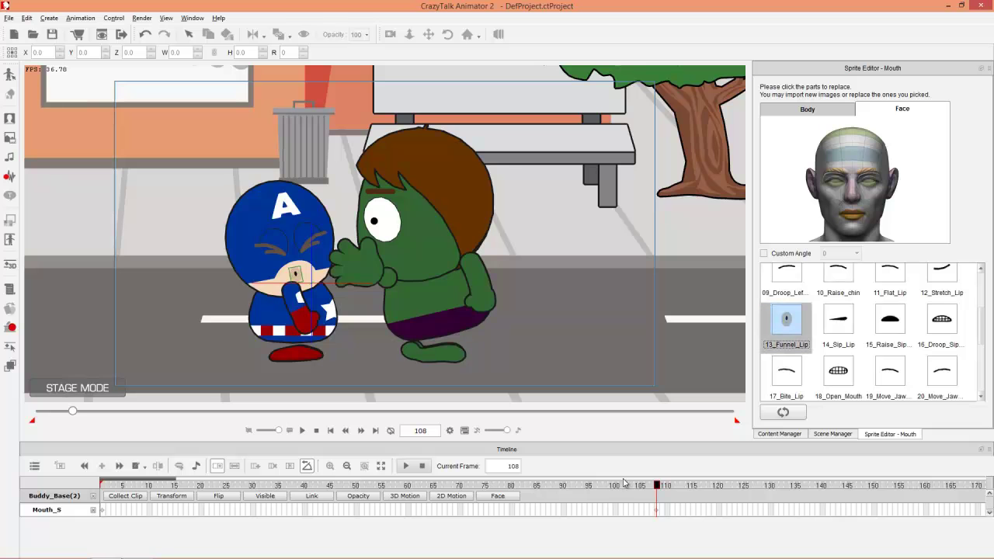
At frame 134, give the blue-costumed Buddy 10_Angry sprites for both eyes and the teeth-baring 16_Droop_Sip mouth.
left_click_drag(613, 486, 789, 468)
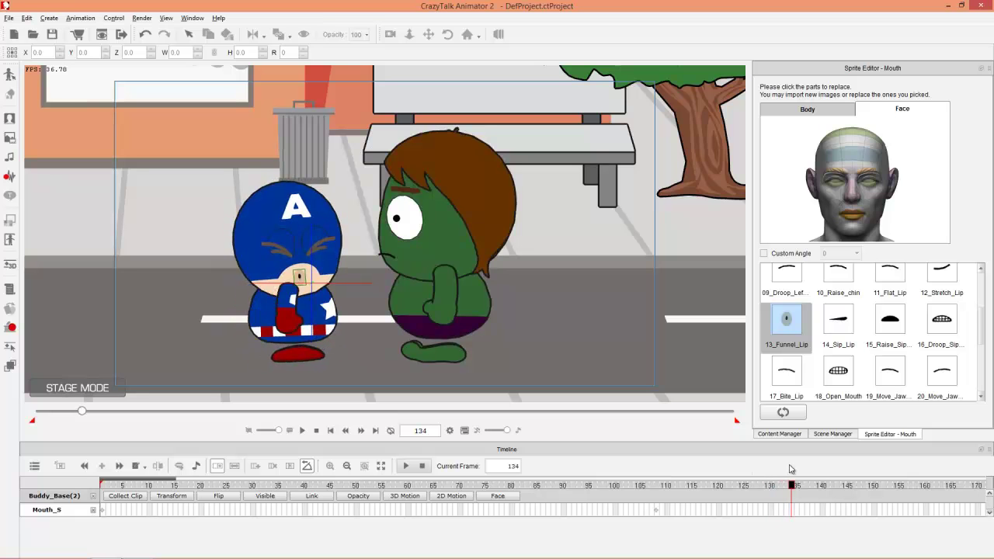
left_click(839, 185)
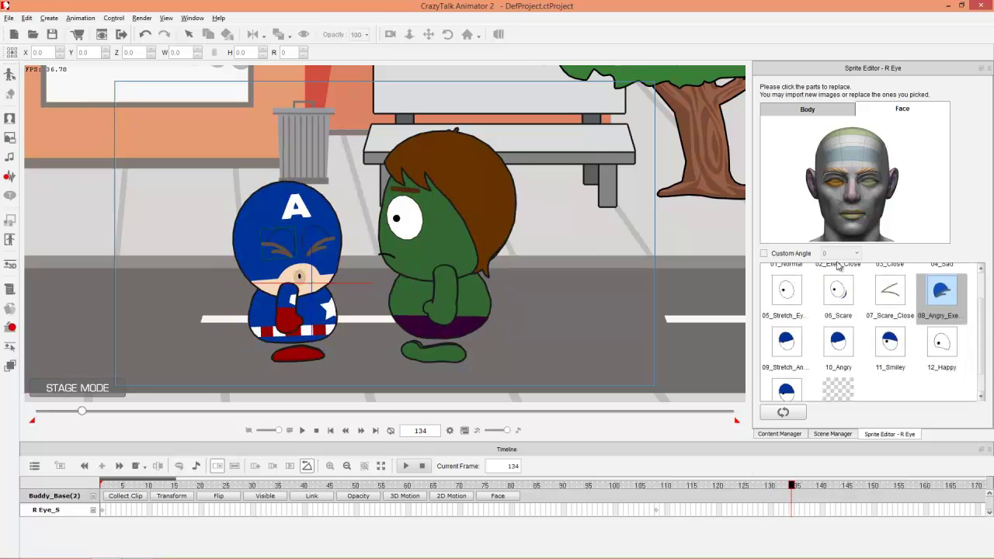
left_click(839, 342)
left_click(871, 185)
left_click(846, 340)
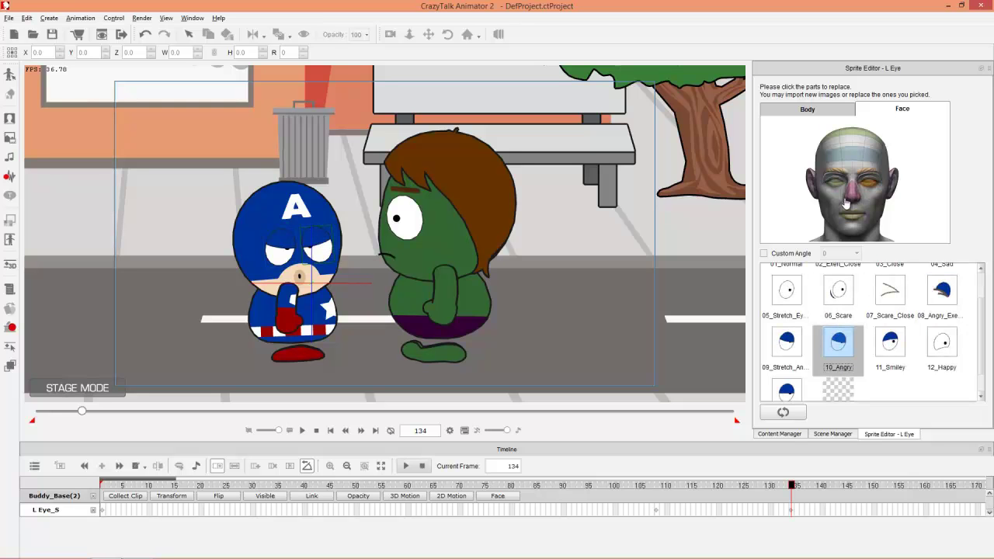
left_click(851, 221)
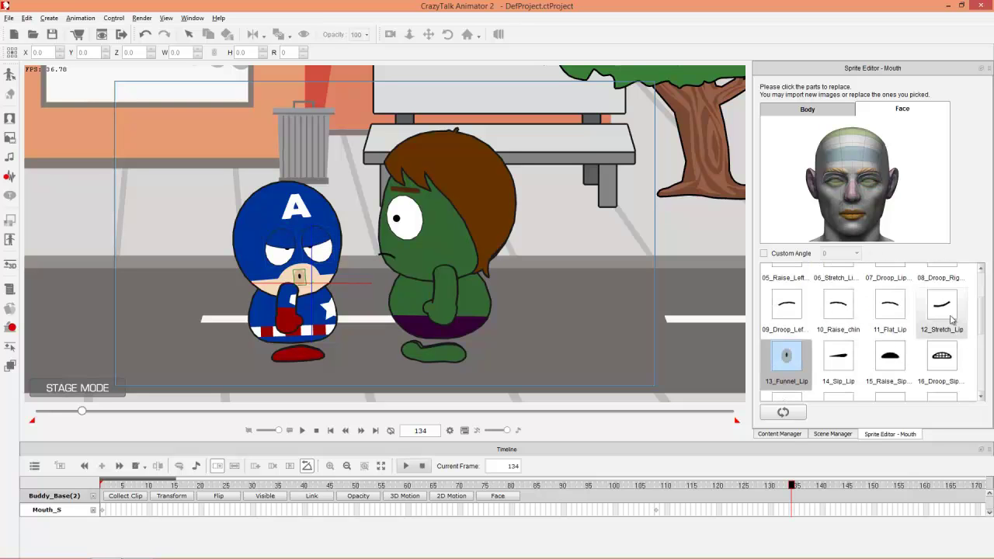
left_click(948, 360)
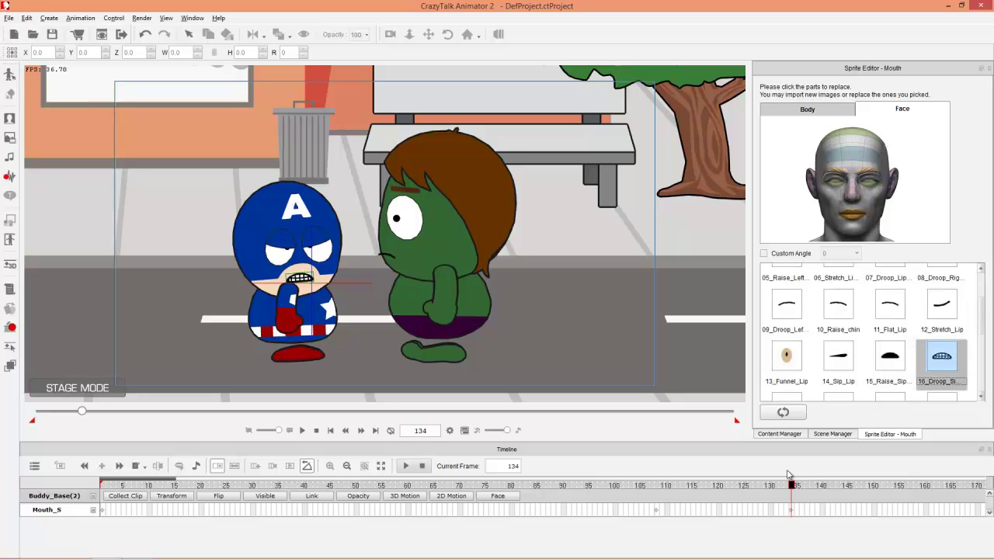
Scrub through and play back the blue-costumed Buddy's facial changes around the slap.
left_click(752, 488)
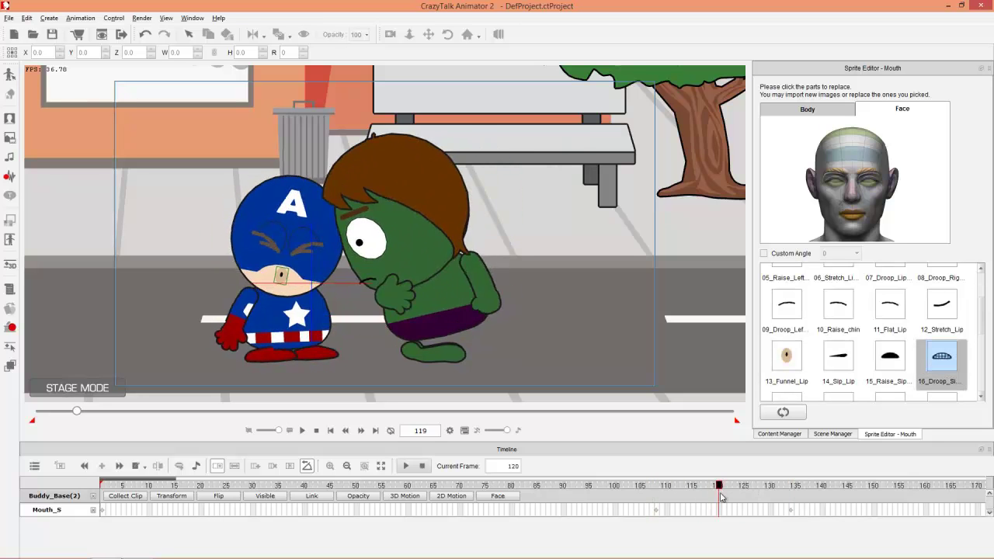
left_click_drag(765, 493, 894, 485)
key("space")
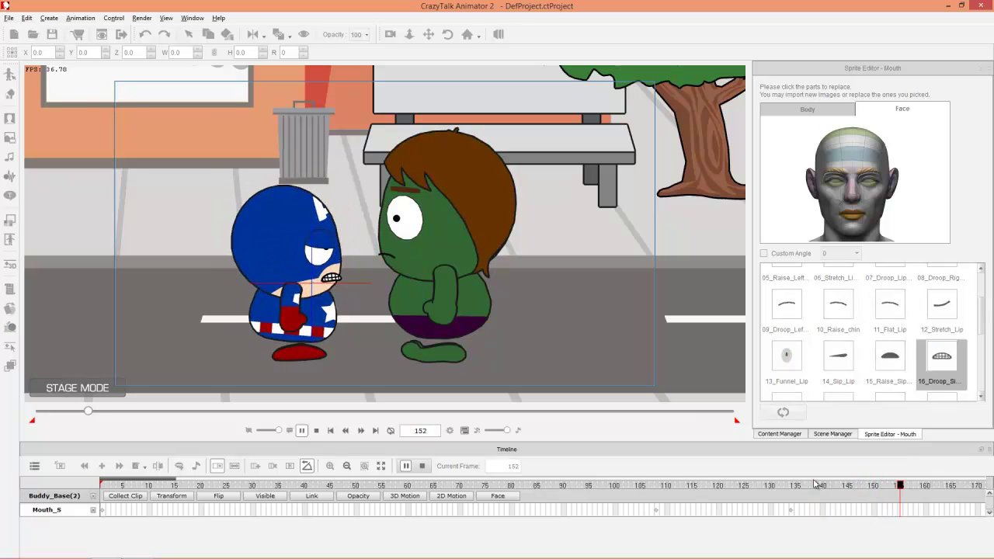
key("space")
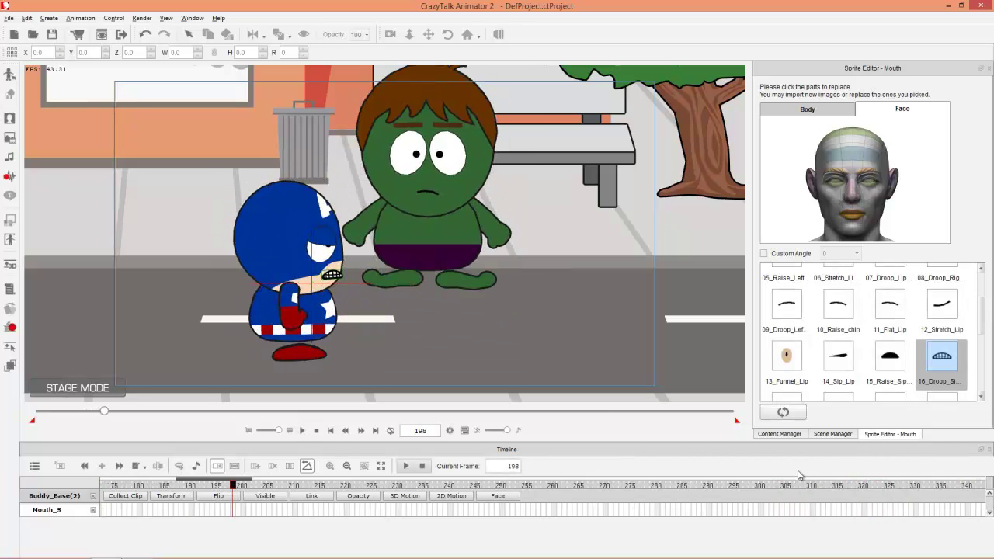
At frame 214, switch to the green Buddy and replace both of its eye sprites with 11_Smiley.
left_click_drag(230, 485, 317, 487)
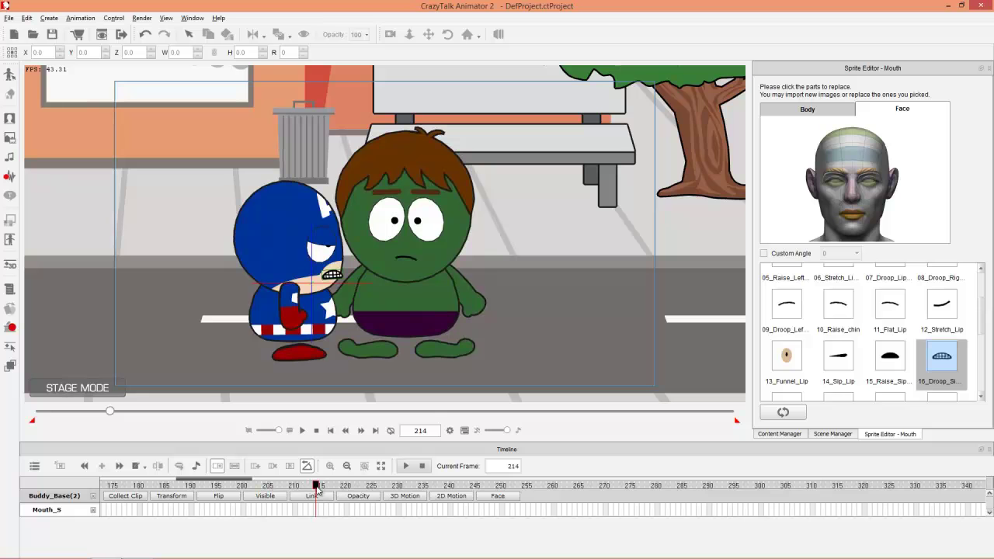
left_click(834, 186)
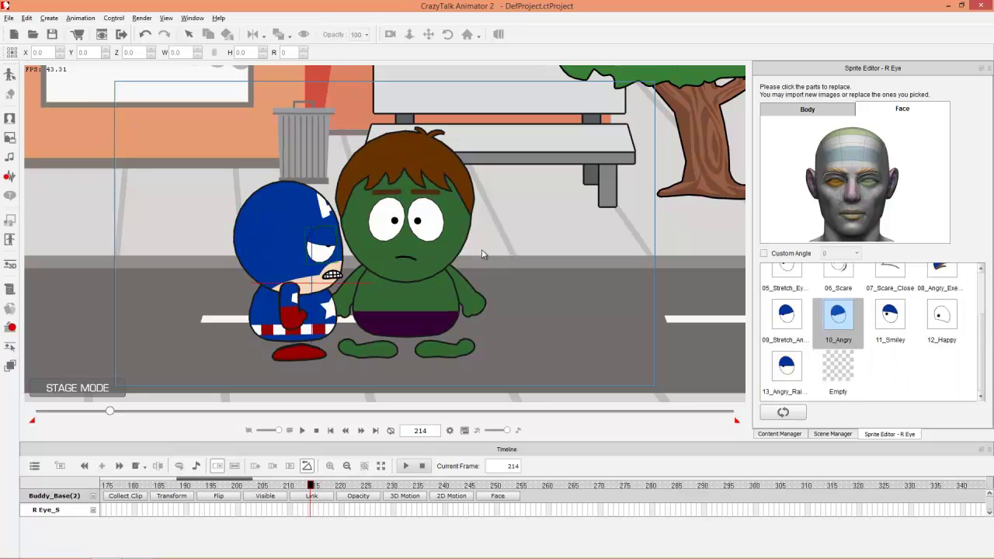
left_click(435, 229)
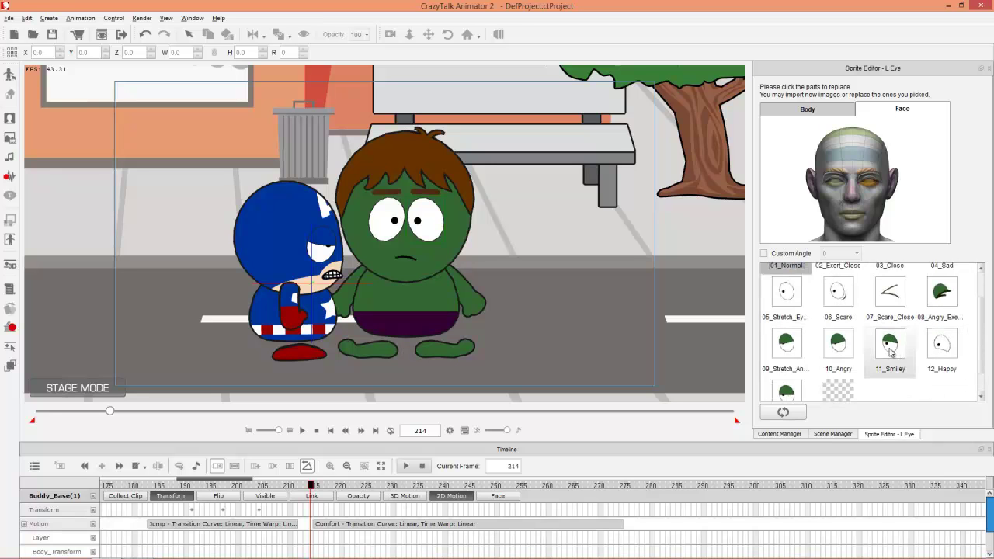
left_click(890, 334)
left_click(835, 185)
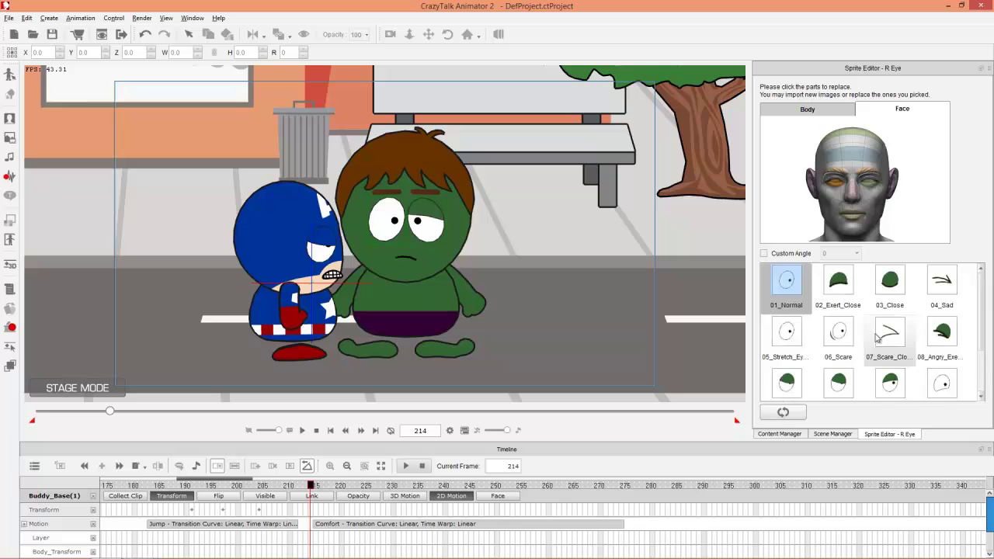
left_click(890, 382)
scroll(892, 389, "down", 1)
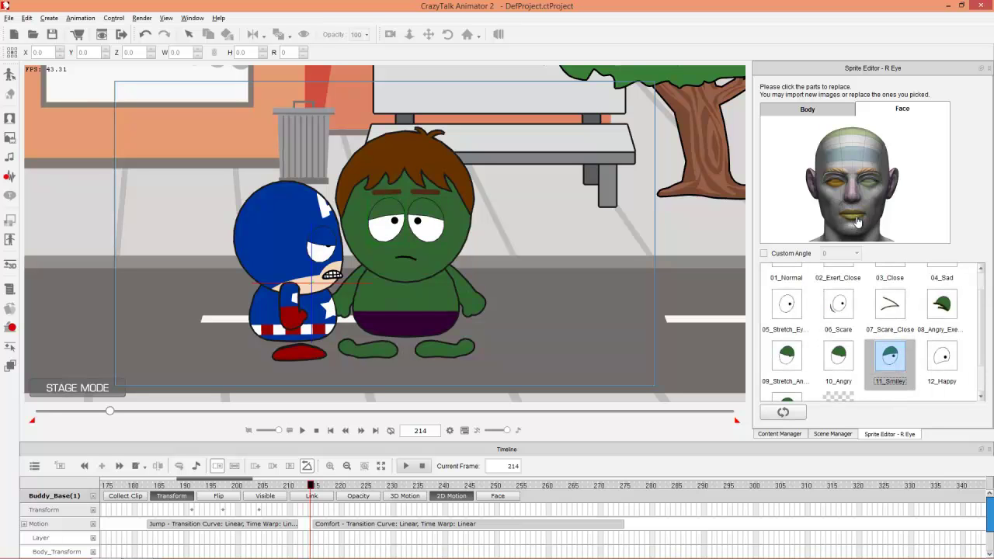
Change the green Buddy's mouth sprite to 12_Stretch_Lip at frame 214 and play back the scene from a few frames earlier.
left_click(858, 223)
left_click_drag(985, 306, 984, 323)
left_click(943, 332)
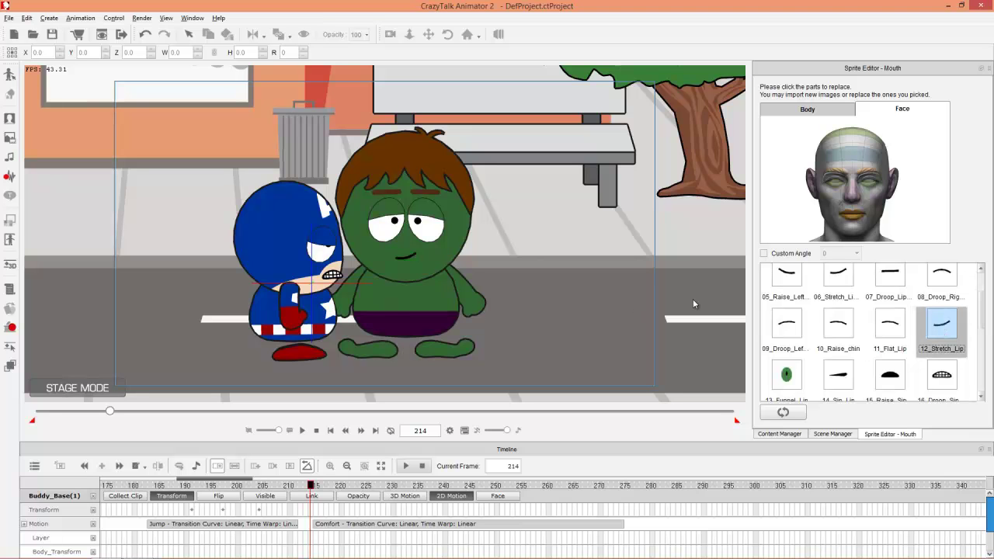
left_click_drag(295, 487, 264, 487)
key("space")
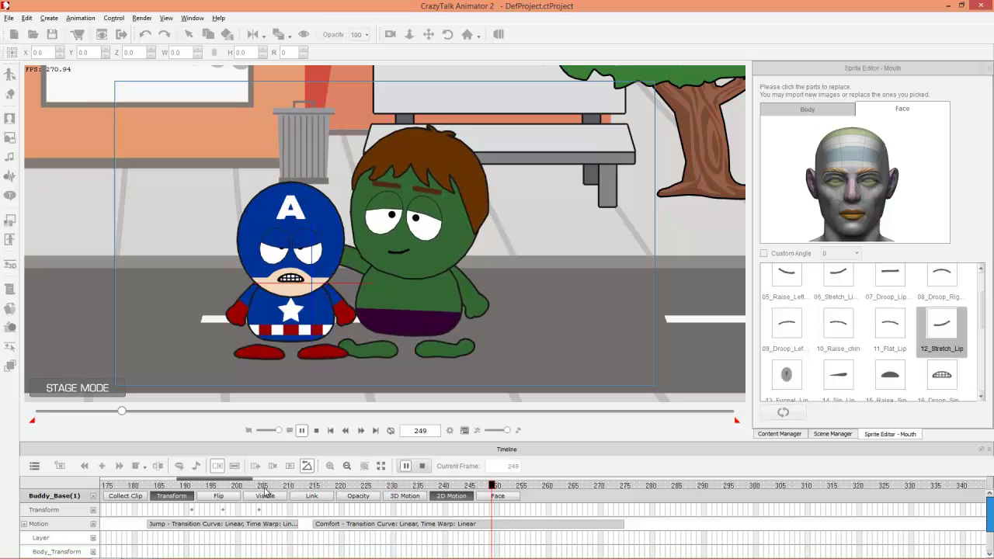
At frame 228, switch to the blue-costumed Buddy and replace both of its eye sprites with 11_Smiley.
key("space")
left_click_drag(351, 487, 323, 497)
key("space")
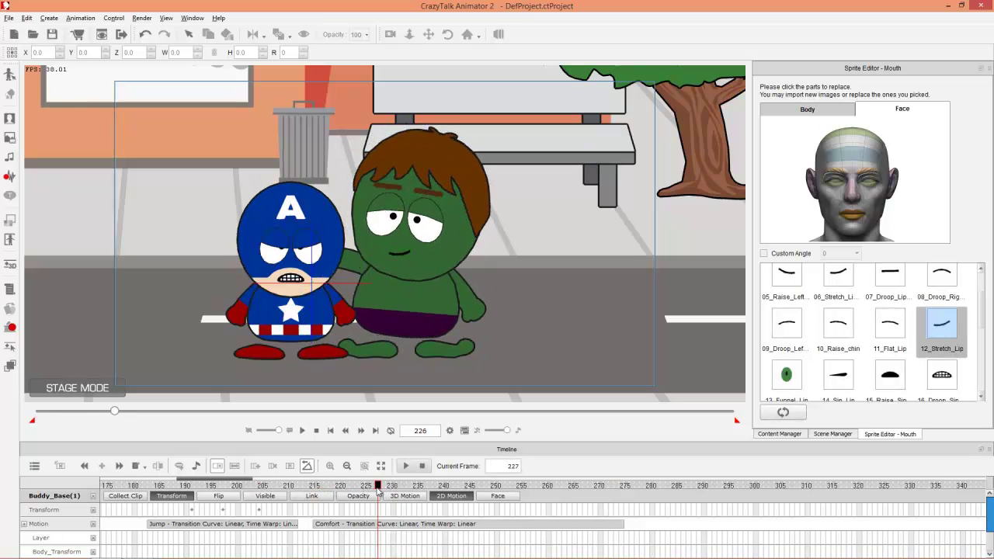
left_click(307, 247)
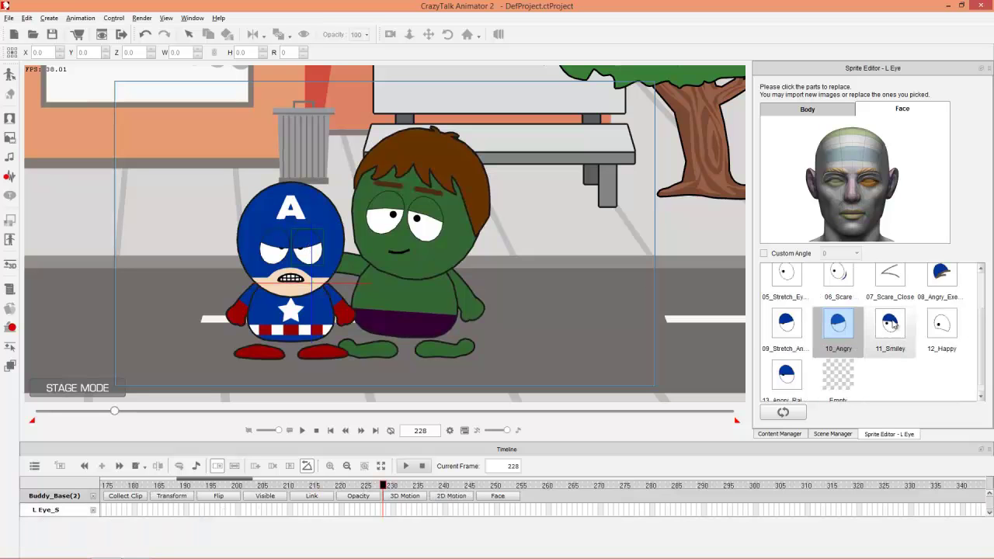
left_click(835, 185)
left_click(893, 348)
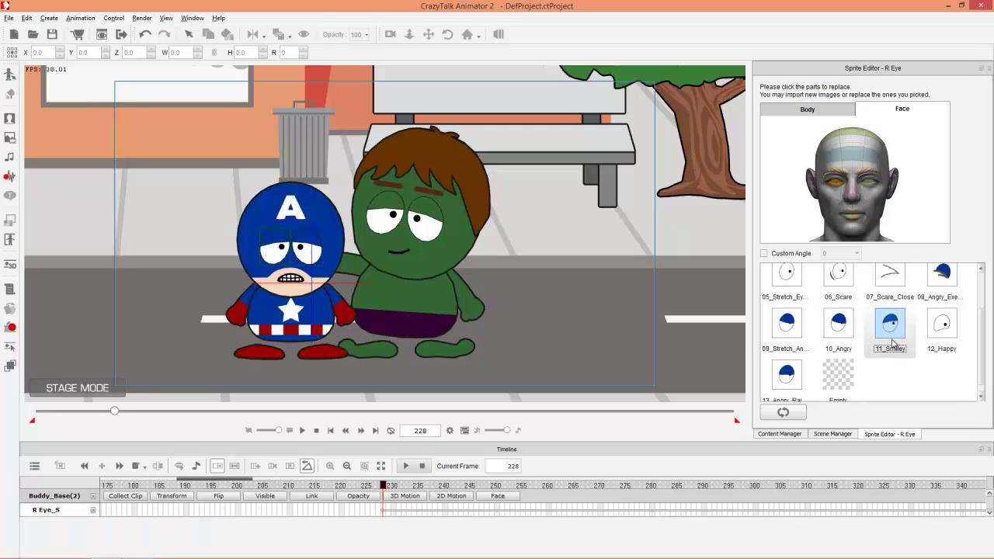
Change the blue-costumed Buddy's mouth to the open 03_Raise_Lip sprite at frame 228 and play back the scene from frame 187.
left_click(851, 217)
scroll(914, 311, "up", 3)
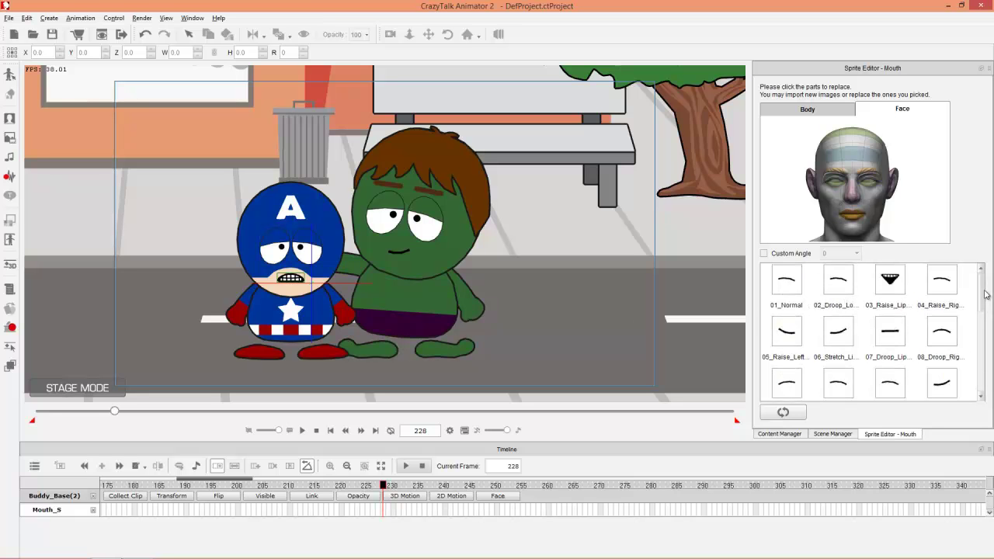
left_click(895, 284)
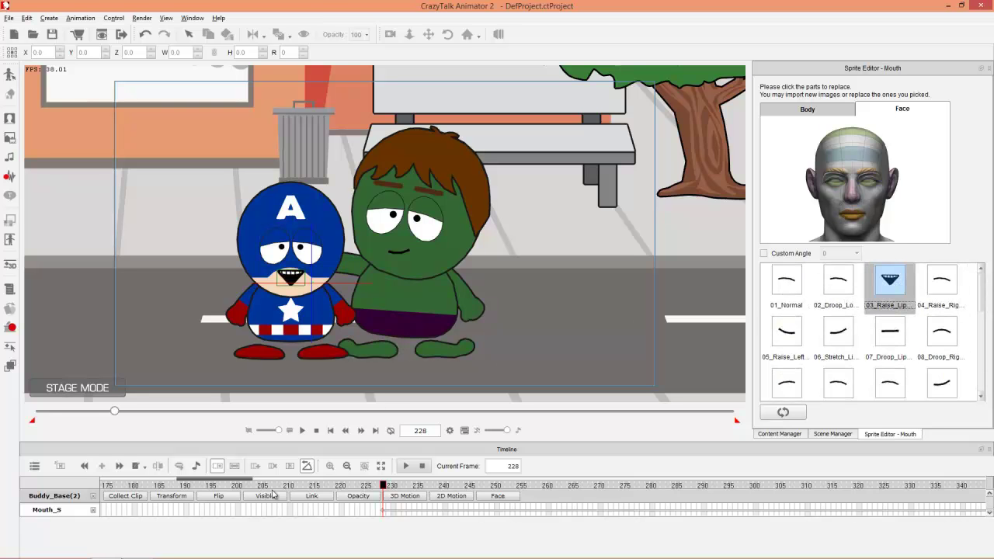
left_click_drag(271, 493, 173, 496)
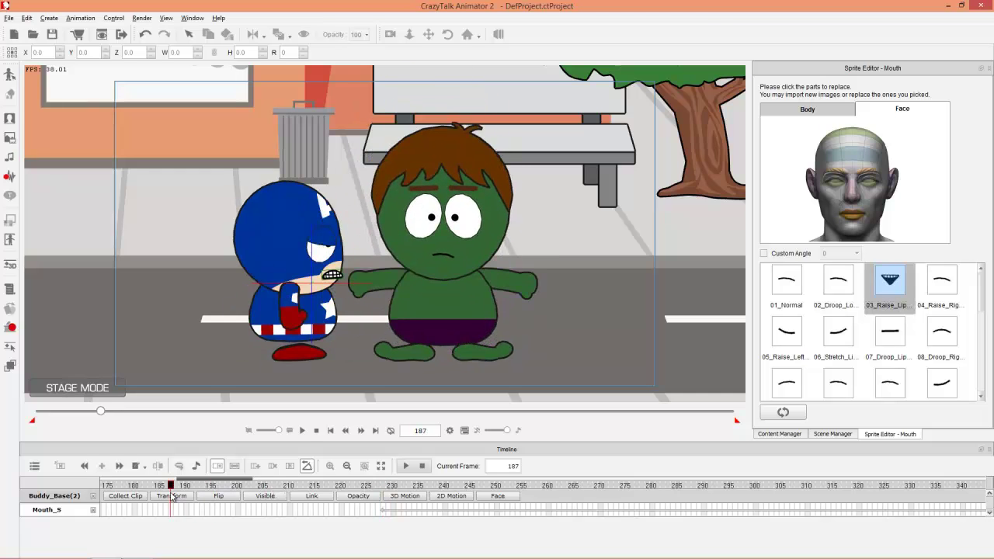
key("space")
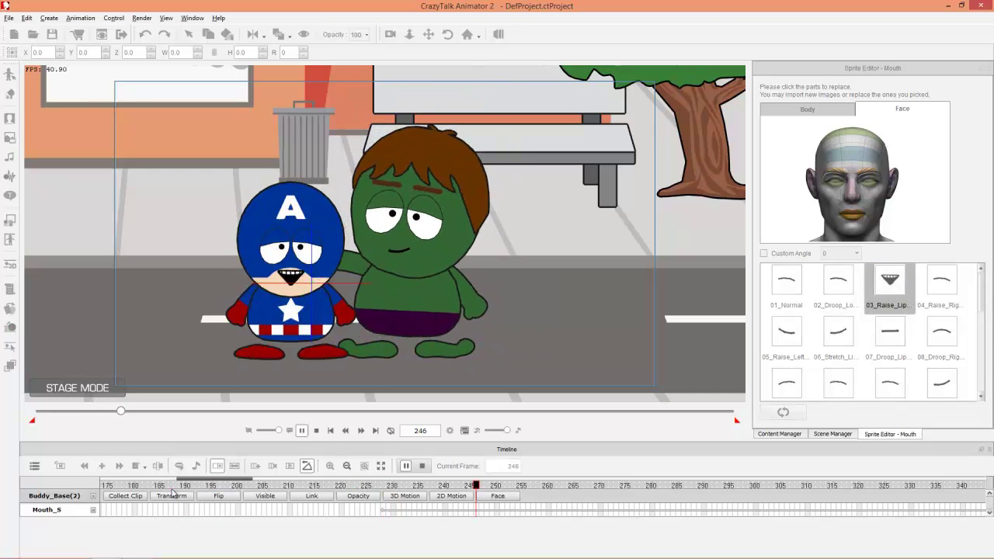
key("space")
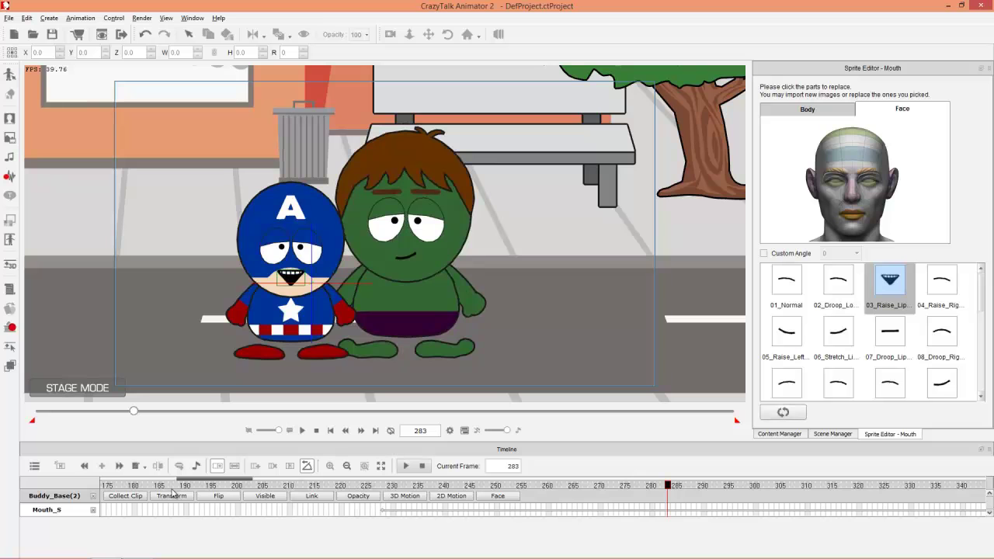
At frame 295, apply the Poo-poo animation from the Buddy Action Perform templates to the blue-costumed Buddy.
left_click_drag(622, 486, 730, 485)
key("Escape")
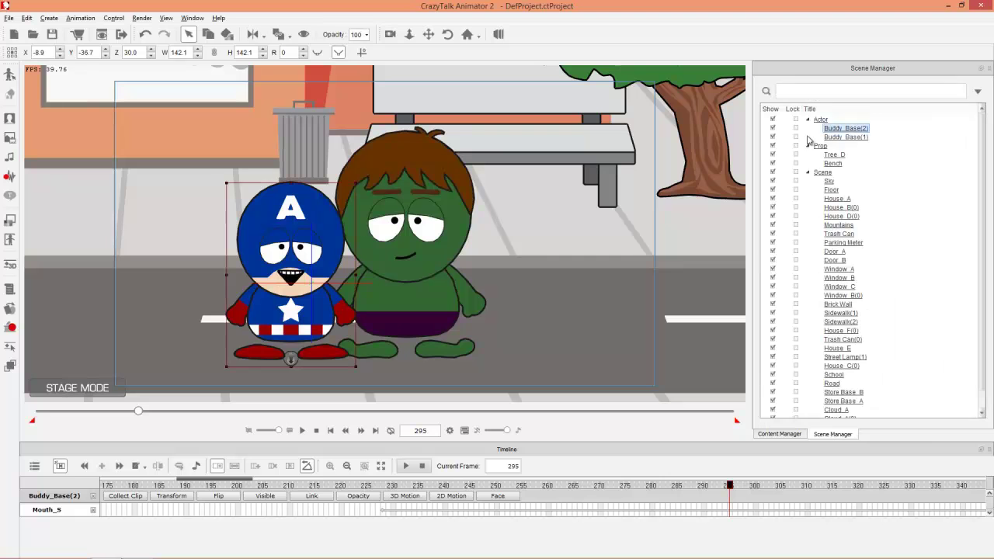
left_click(774, 435)
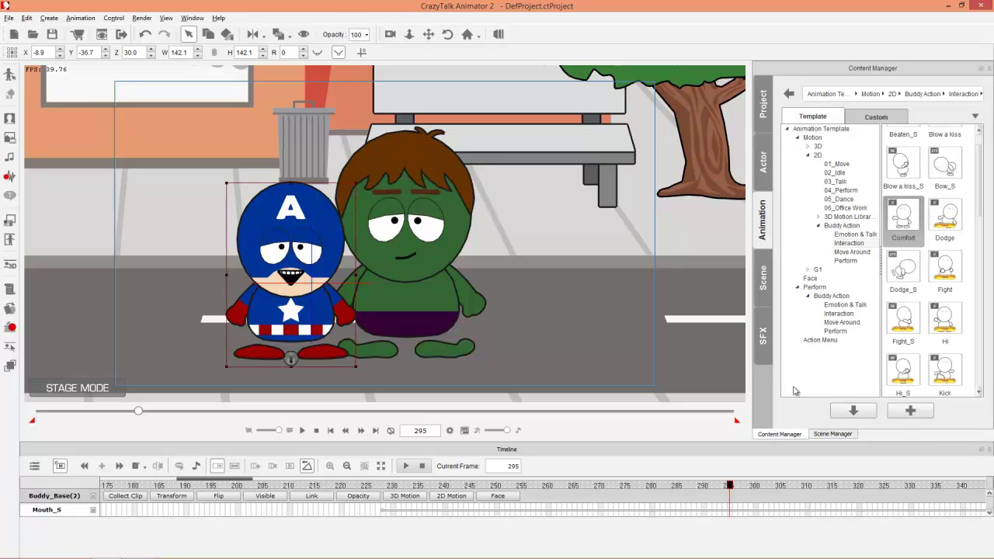
left_click(838, 332)
left_click_drag(980, 204, 991, 250)
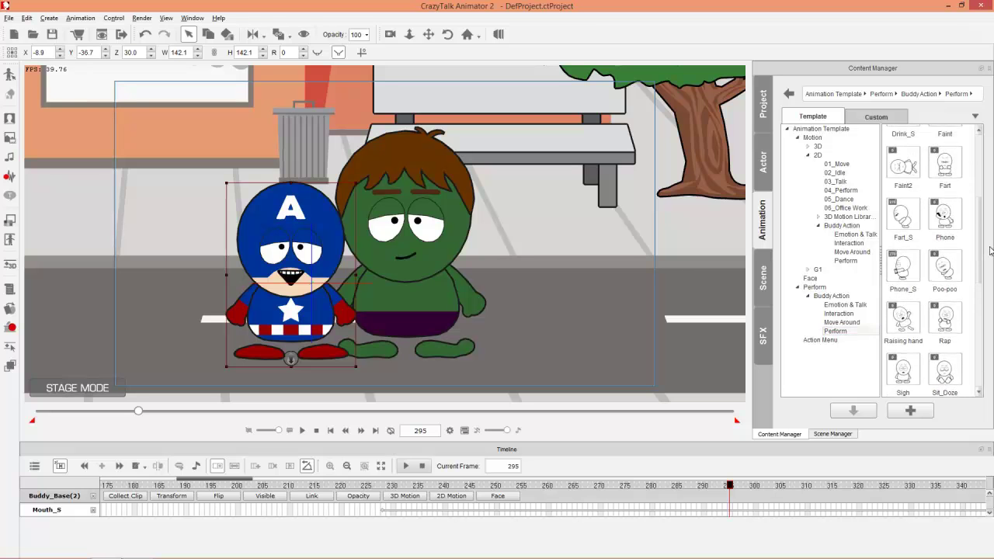
double_click(952, 277)
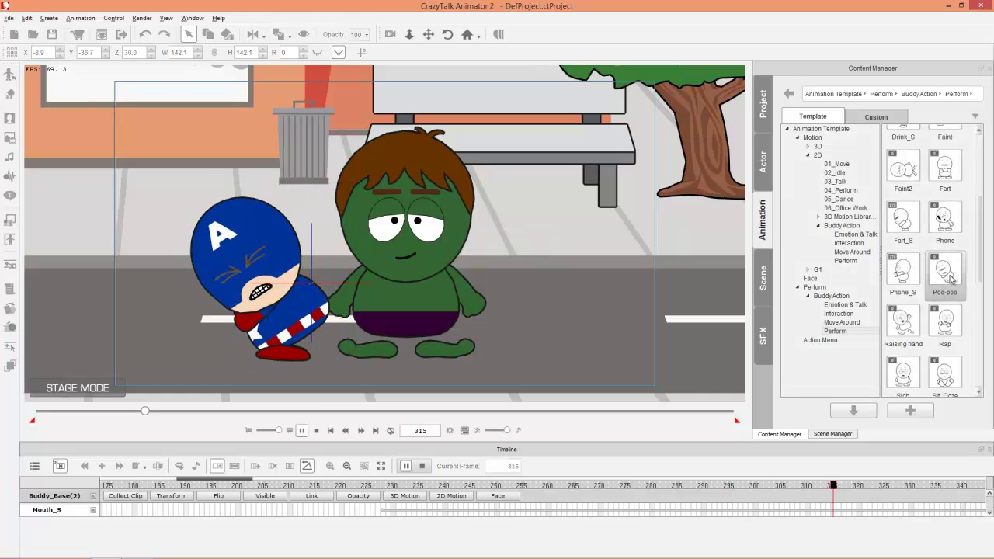